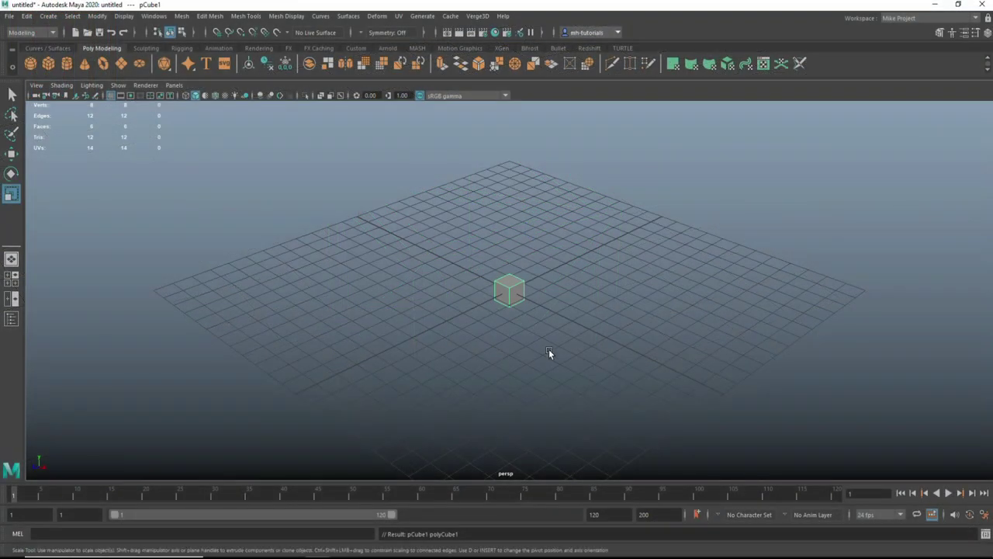
Scale pCube1 up several times to form the crate's base.
key("r")
mouse_move(509, 288)
left_mouse_down()
mouse_move(575, 295)
mouse_move(642, 249)
left_mouse_up()
Extrude all six cube faces separately with Keep Faces Together off and offset 0.6.
right_click(647, 235)
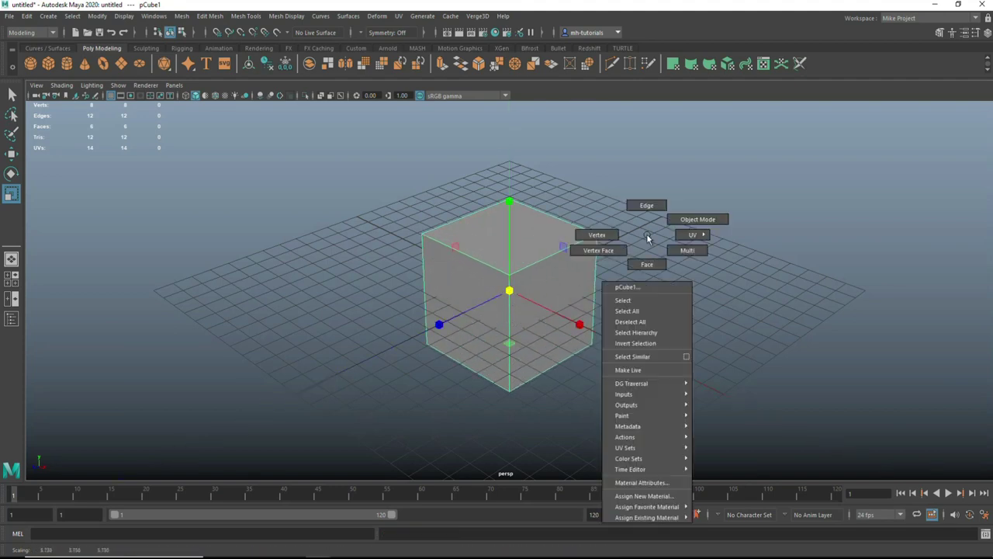
left_click_drag(321, 184, 721, 426)
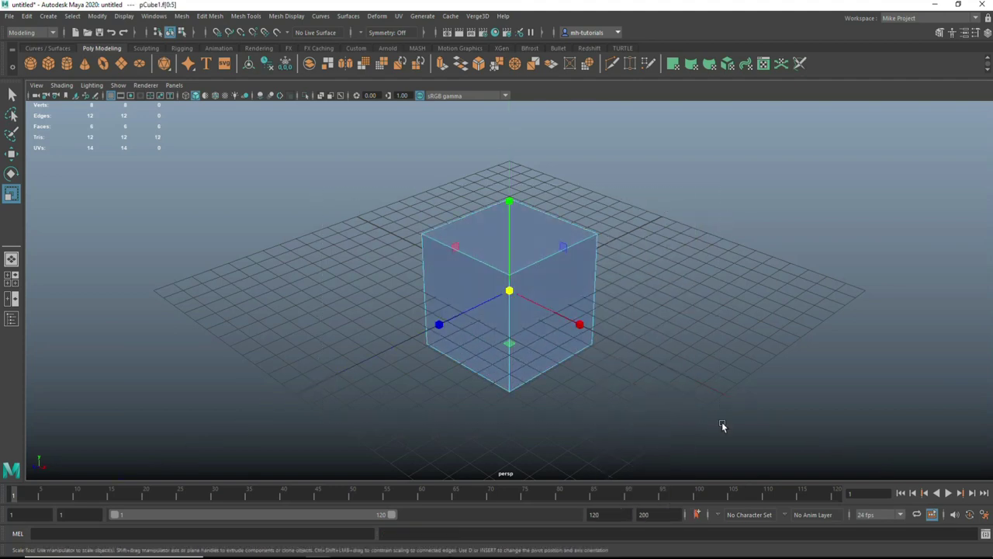
key("ctrl+e")
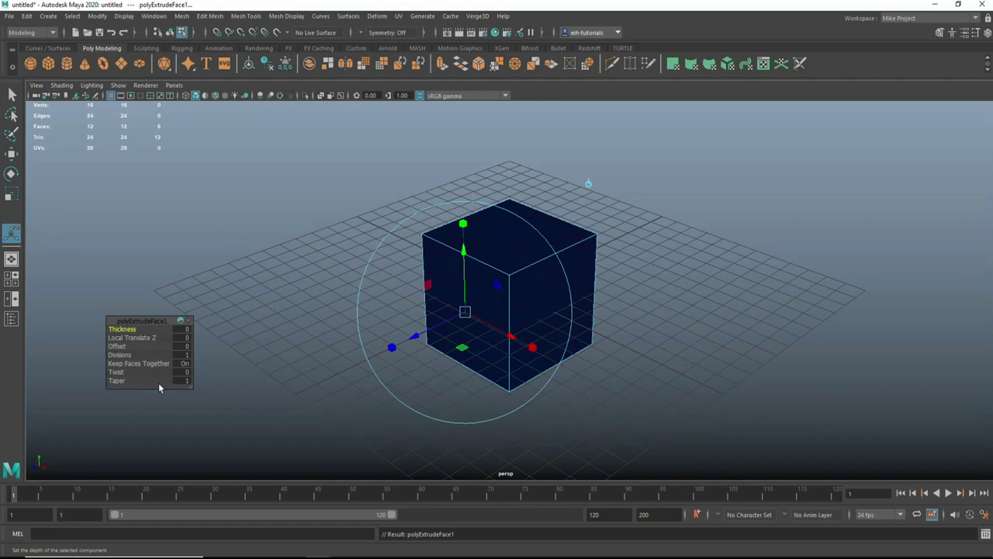
left_click(110, 363)
left_click_drag(116, 346, 128, 346)
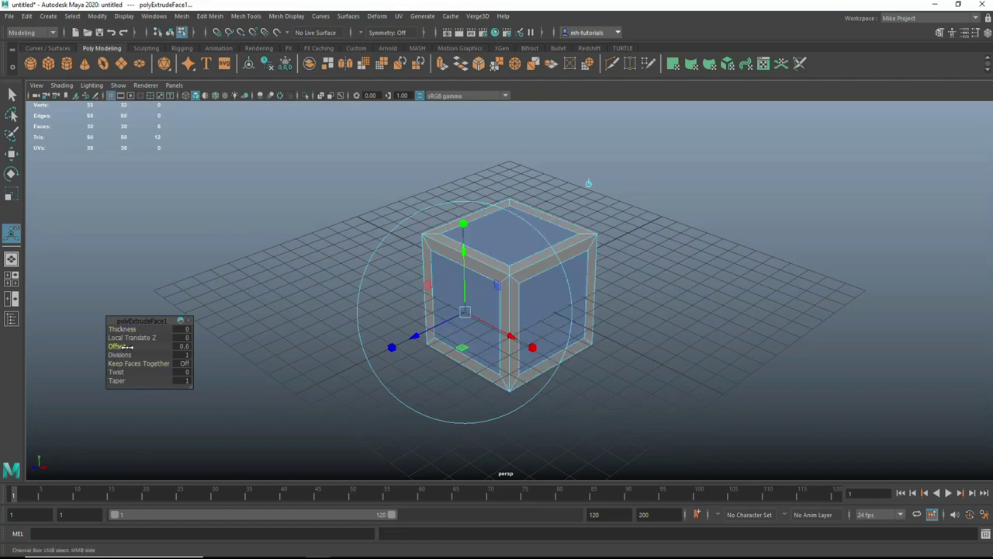
left_click(240, 328)
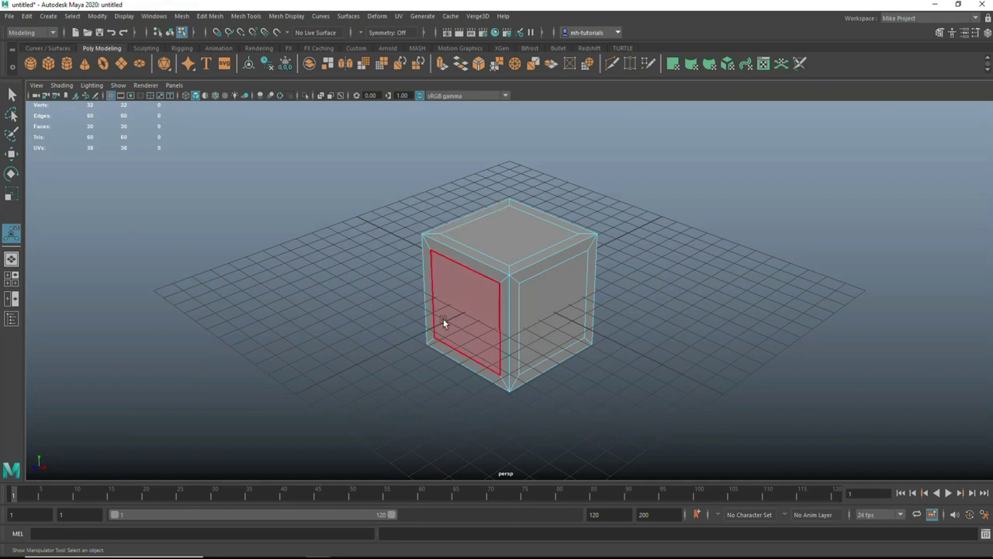
Extrude the inner panel faces again with thickness -0.4 to recess them.
left_click(456, 340)
key("ctrl+e")
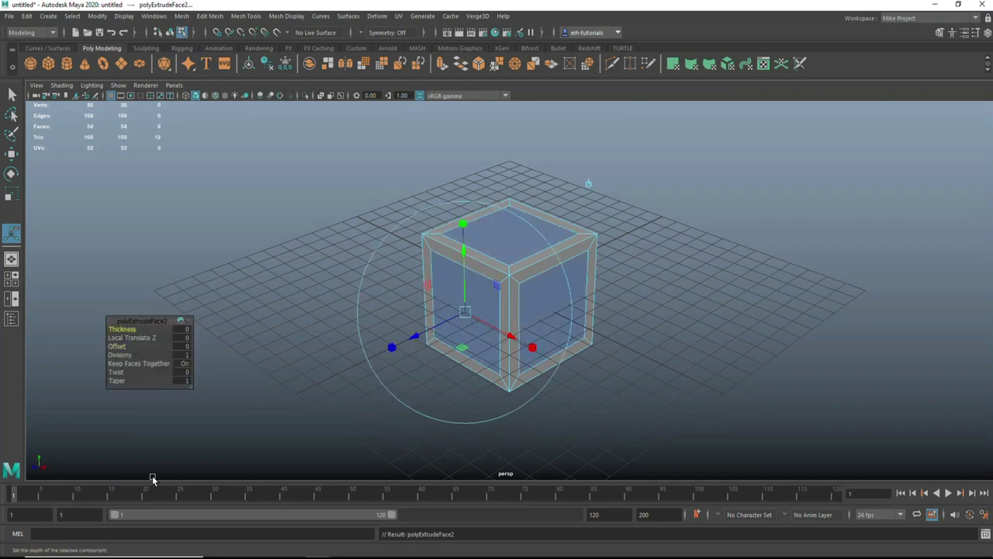
left_click_drag(123, 328, 125, 329)
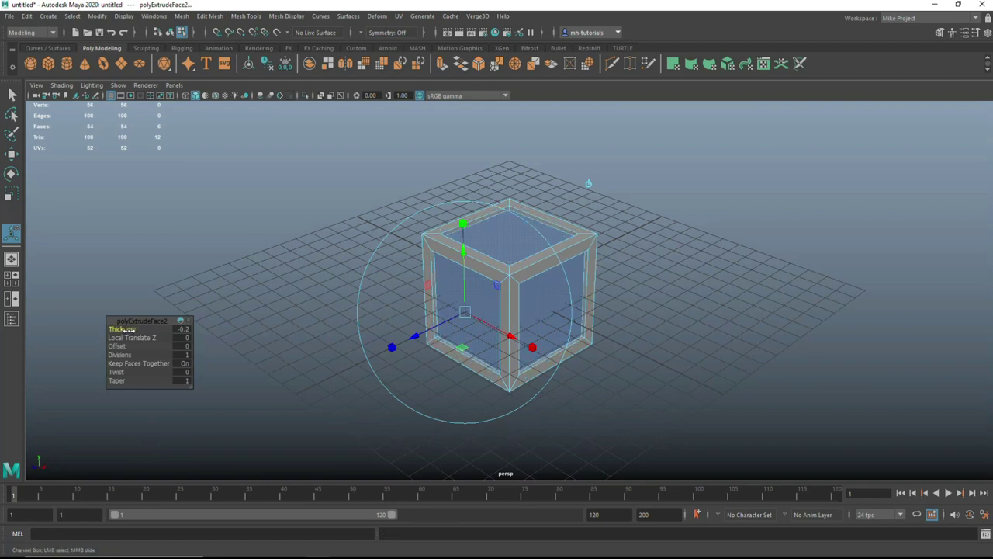
left_click(707, 266)
Inspect the recessed crate from several angles and add a second cube.
scroll(720, 281, "up", 2)
mouse_move(724, 352)
left_mouse_down("alt")
mouse_move(772, 303)
mouse_move(756, 368)
left_mouse_up("alt")
right_click_drag(540, 247, 591, 214)
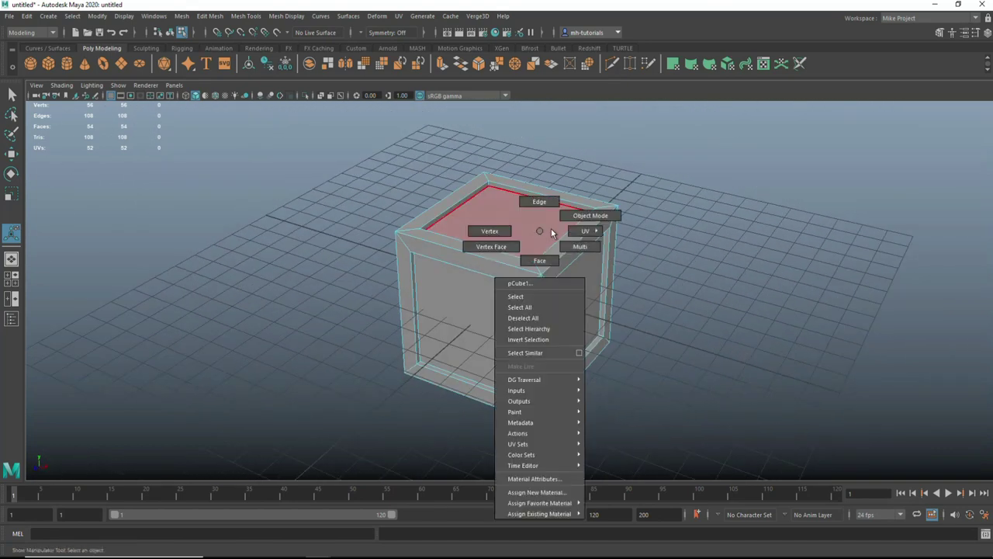
left_click_drag(651, 325, 688, 339, "alt")
left_click(51, 68)
Move the new cube beside the crate and stretch it into a long box.
mouse_move(528, 350)
left_mouse_down("alt")
mouse_move(527, 377)
mouse_move(571, 445)
left_mouse_up("alt")
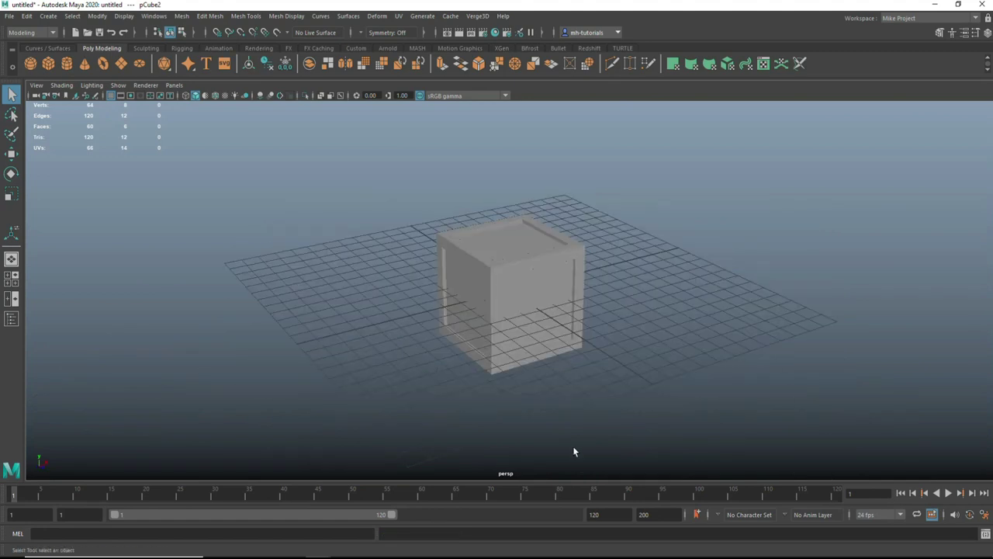
key("w")
left_click_drag(557, 326, 688, 423)
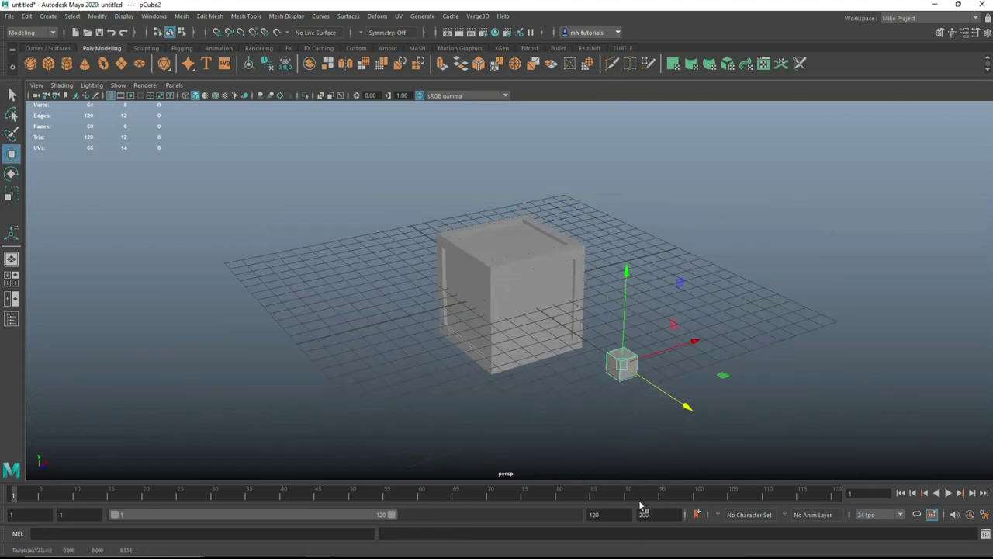
key("r")
mouse_move(693, 344)
left_mouse_down()
mouse_move(900, 277)
mouse_move(618, 430)
mouse_move(694, 333)
left_mouse_up()
Delete three faces of the box, including its front end face.
right_click_drag(694, 330, 693, 321)
left_click(693, 321)
key("Delete")
mouse_move(632, 401)
left_mouse_down("alt")
mouse_move(711, 415)
mouse_move(884, 400)
left_mouse_up("alt")
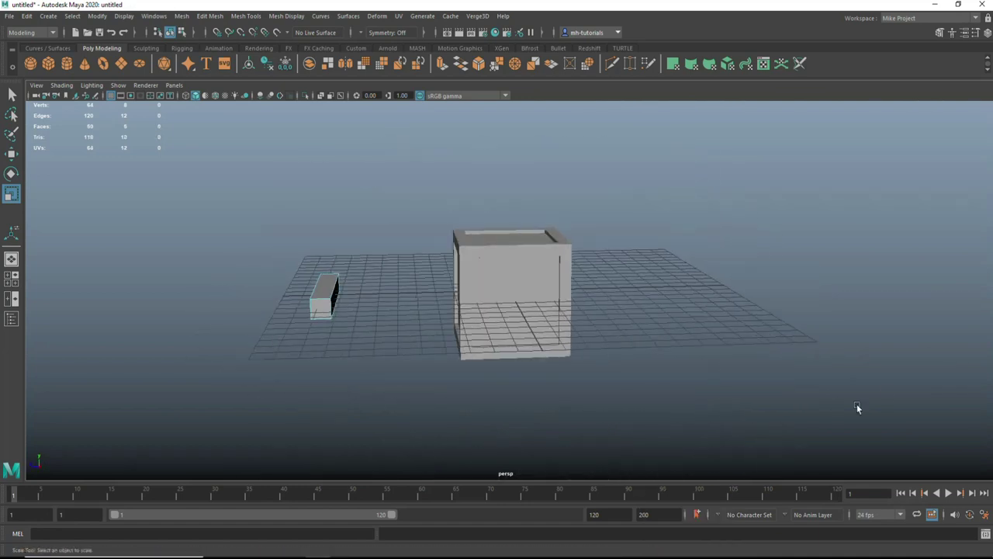
left_click(320, 314)
key("Delete")
left_click_drag(371, 364, 339, 373, "alt")
left_click(348, 288)
key("Delete")
Return the plank to object mode and switch to the multi-view layout.
mouse_move(302, 407)
left_mouse_down("alt")
mouse_move(430, 402)
mouse_move(502, 340)
left_mouse_up("alt")
right_click_drag(502, 339, 560, 281)
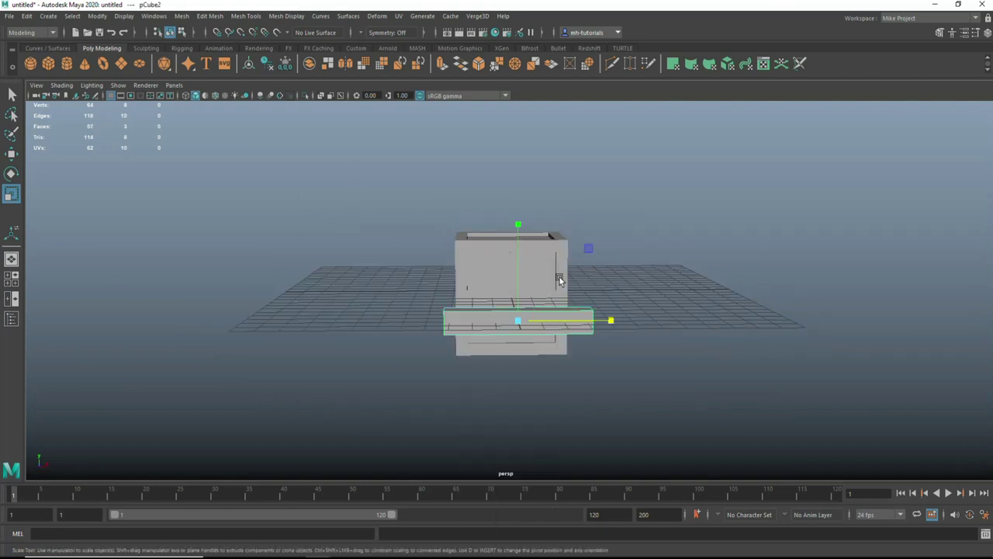
key("space")
key("space")
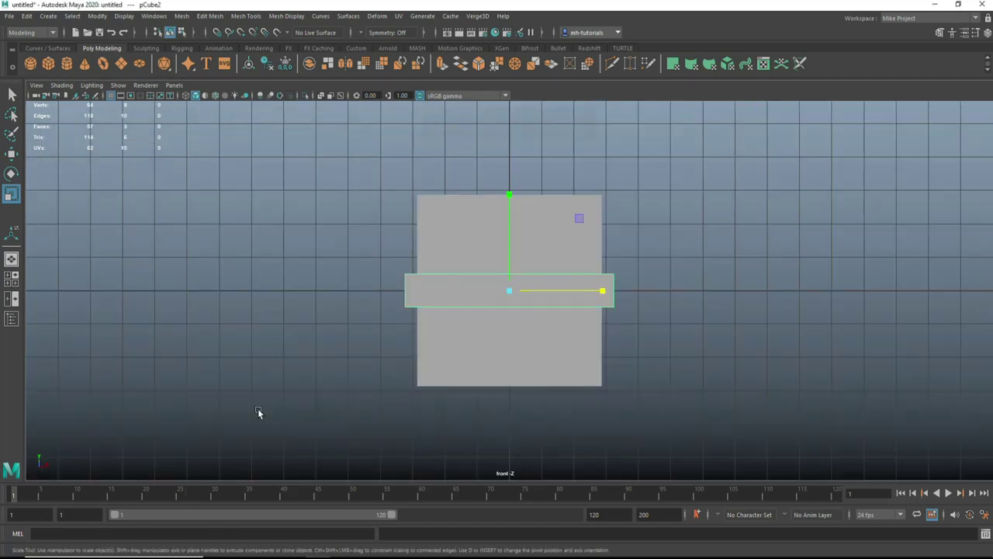
Flatten the plank in the wireframe front view and raise its right end to the upper-right corner.
key("4")
left_click_drag(514, 200, 518, 239)
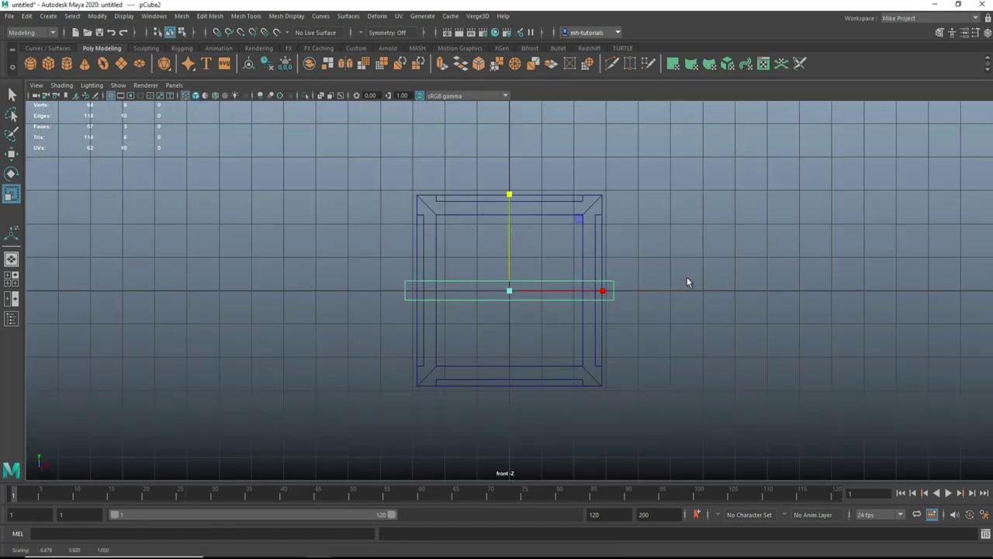
right_click_drag(688, 282, 638, 289)
left_click(615, 291)
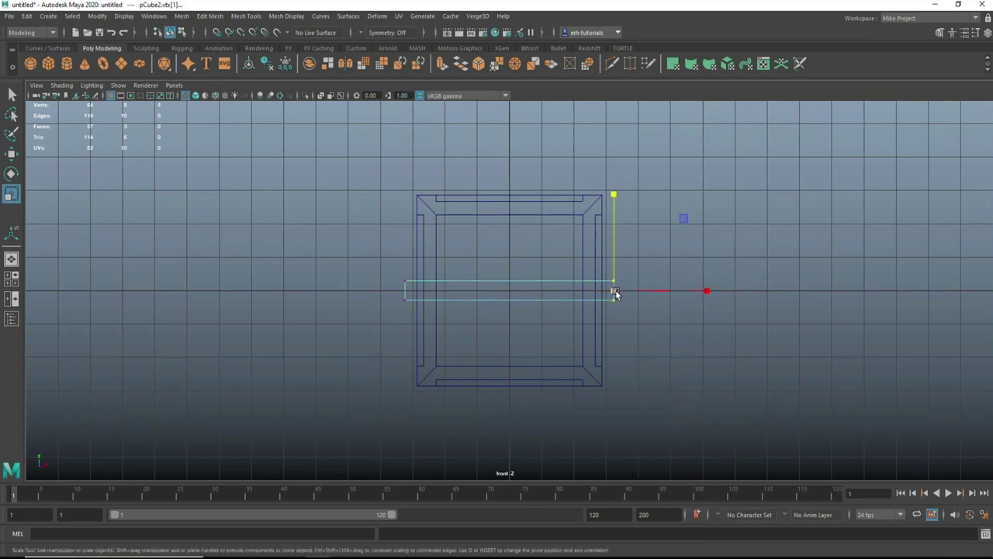
key("w")
left_click_drag(614, 292, 584, 227)
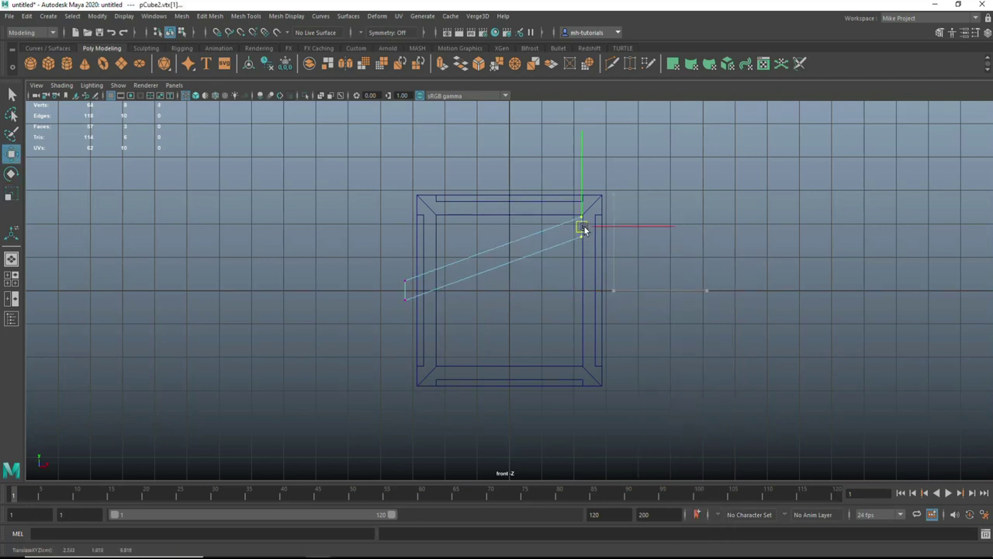
Move the plank's left end vertex into the lower-left inner frame corner.
left_click(405, 291)
left_click_drag(405, 291, 439, 354)
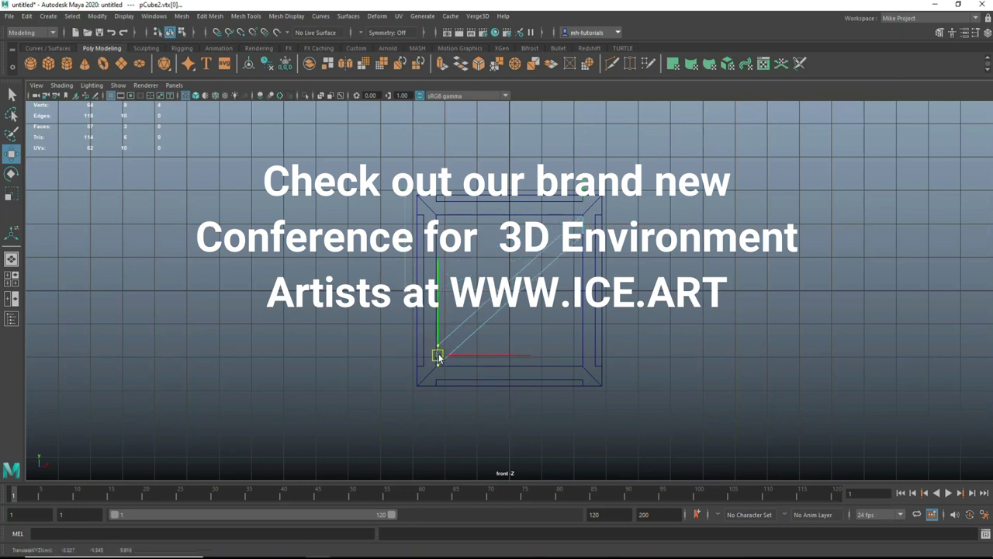
scroll(437, 400, "up", 5)
scroll(589, 381, "down", 3)
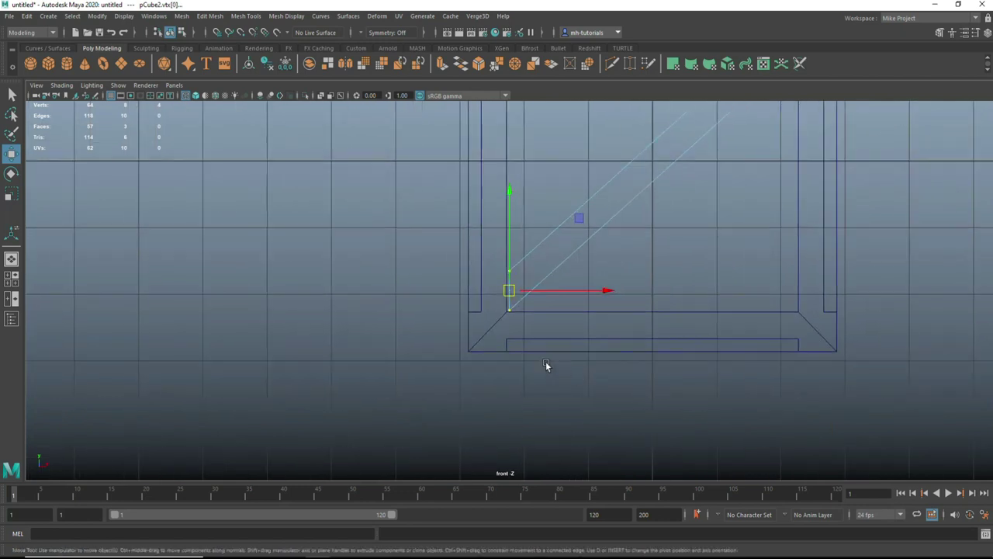
left_click_drag(515, 296, 510, 295)
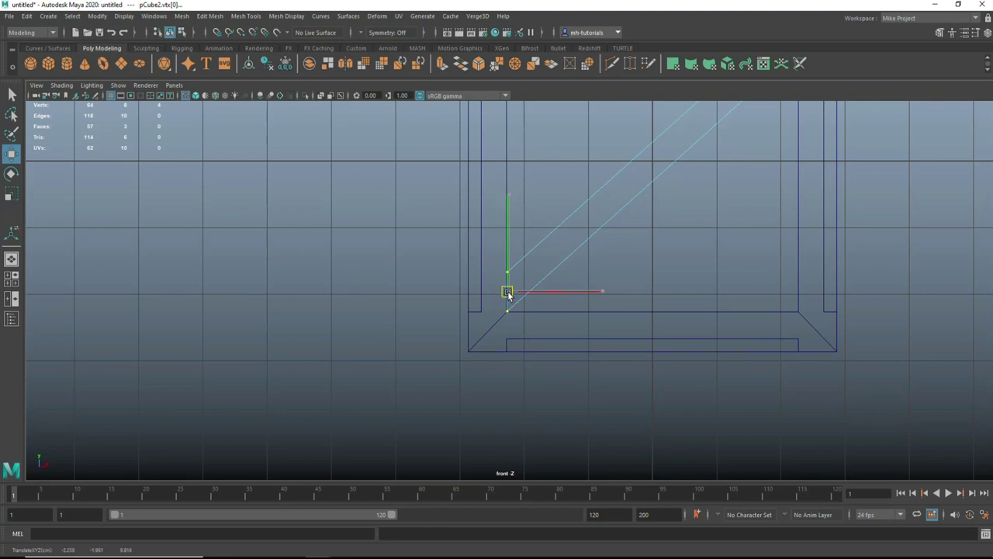
mouse_move(572, 293)
middle_mouse_down("alt")
mouse_move(506, 472)
mouse_move(508, 371)
middle_mouse_up("alt")
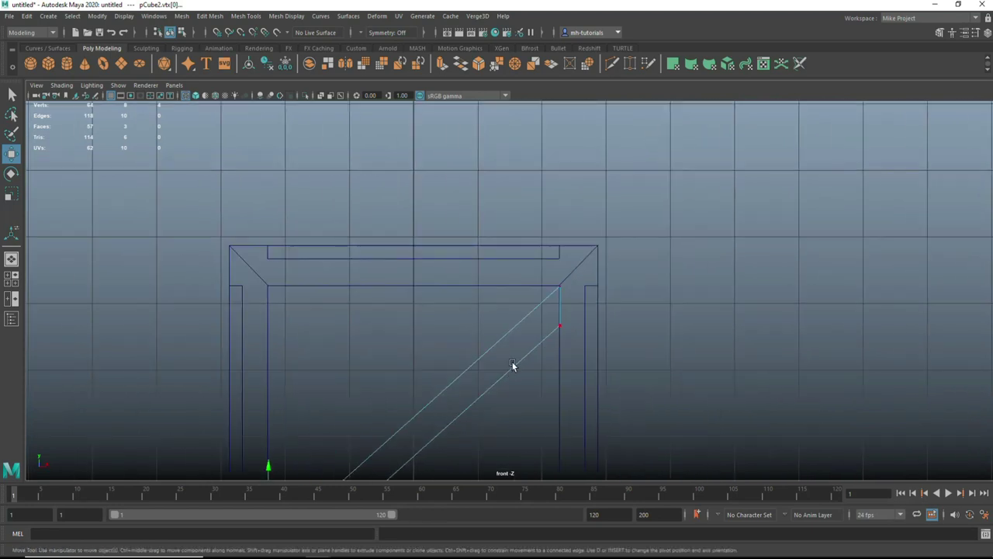
key("space")
key("space")
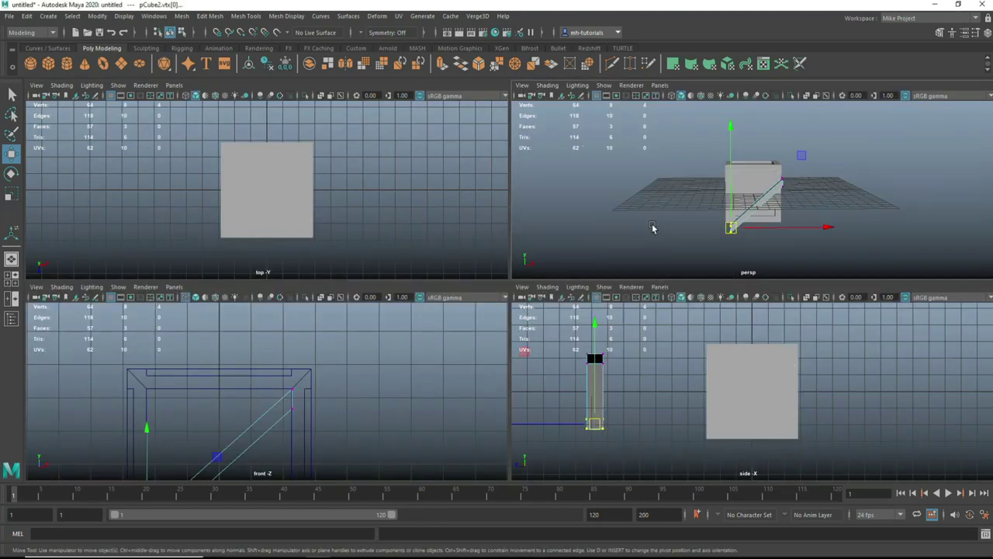
Slide the diagonal brace left along X against the crate's side.
scroll(652, 232, "down", 3)
mouse_move(643, 269)
left_mouse_down("alt")
mouse_move(685, 311)
mouse_move(576, 166)
left_mouse_up("alt")
right_click_drag(561, 154, 598, 143)
left_click_drag(597, 144, 617, 335, "alt")
left_click_drag(620, 211, 403, 207)
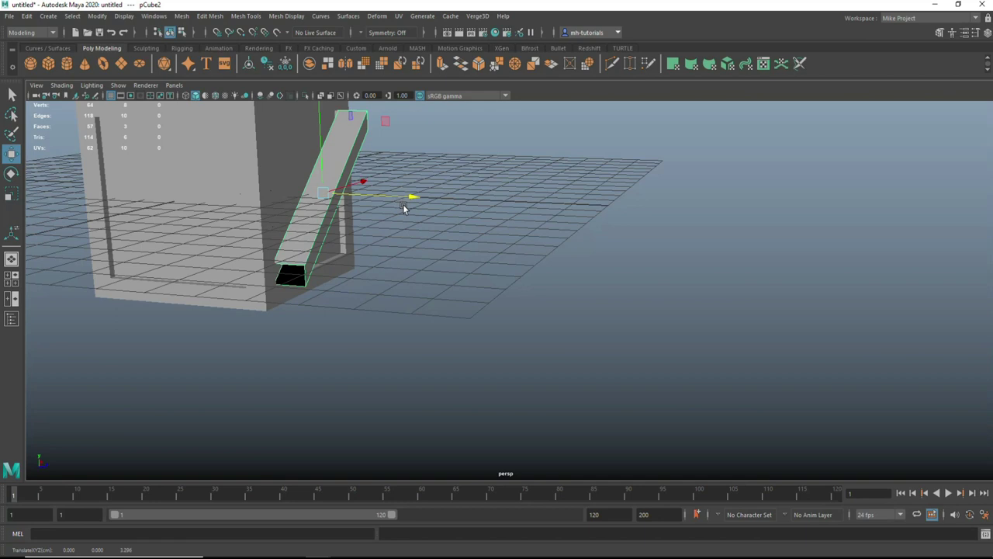
key("f")
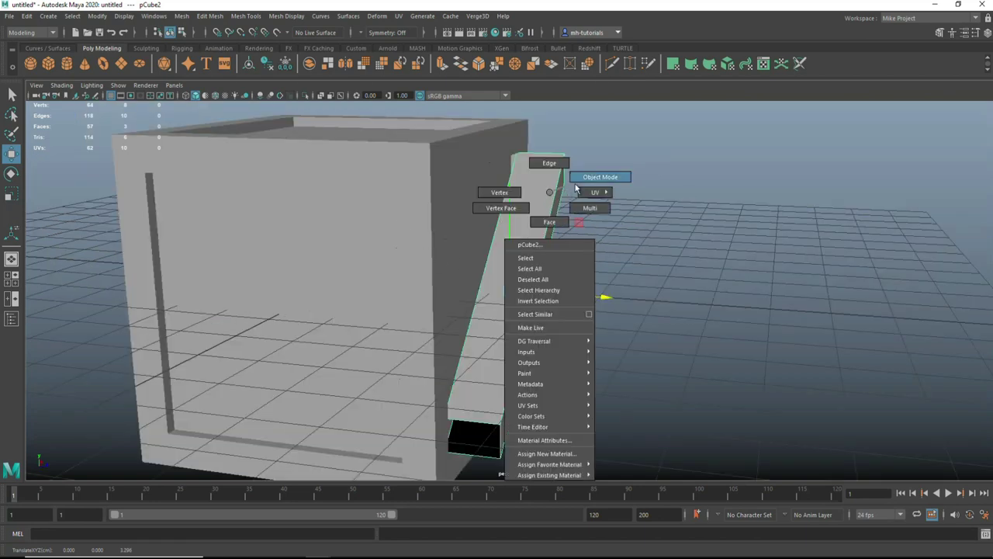
Push the brace's outer face inward so it sits thin inside the frame.
right_click_drag(548, 196, 550, 222)
left_click(545, 247)
left_click_drag(632, 299, 584, 309)
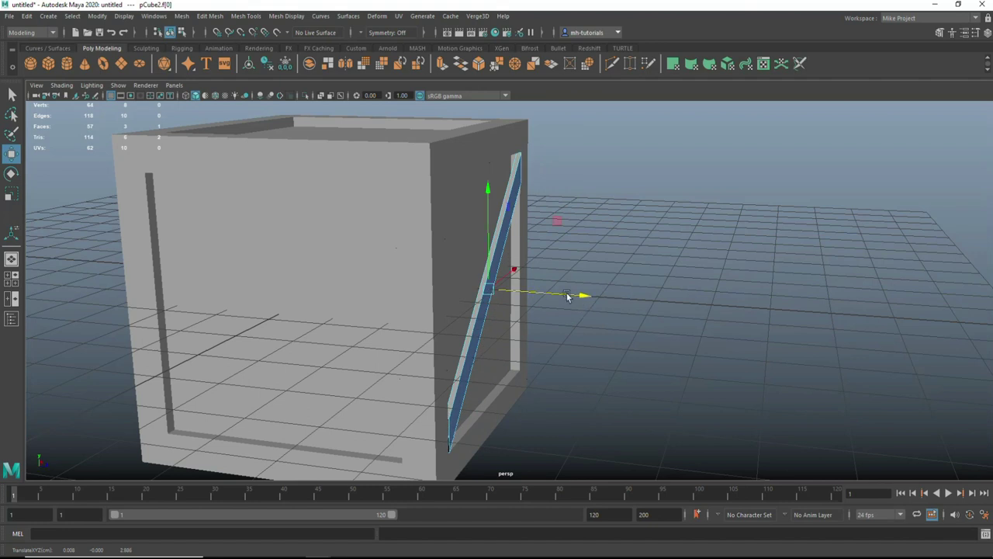
right_click_drag(504, 204, 558, 187)
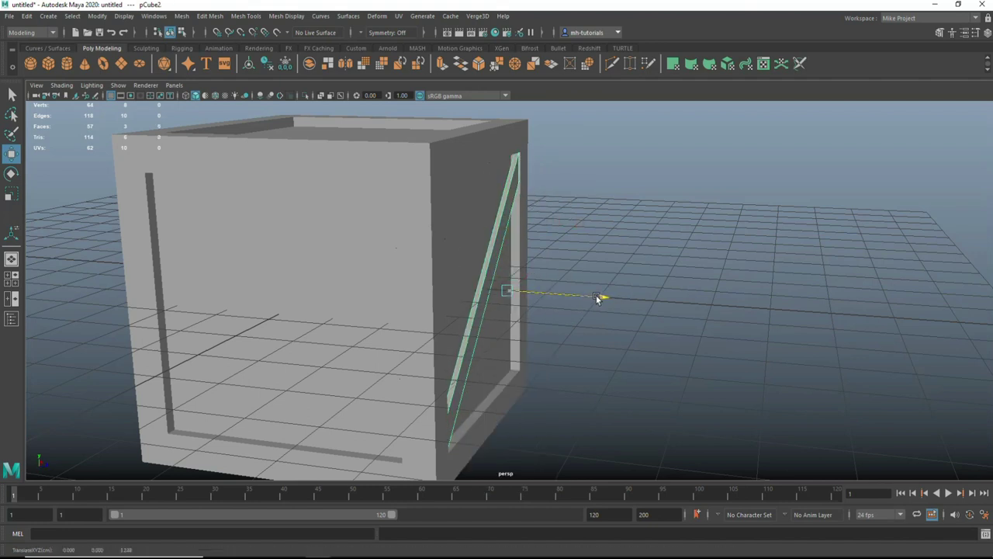
Reselect the brace and switch to the top orthographic view.
left_click(724, 256)
left_click_drag(724, 256, 658, 340, "alt")
scroll(657, 340, "up", 3)
left_click(564, 228)
key("space")
key("space")
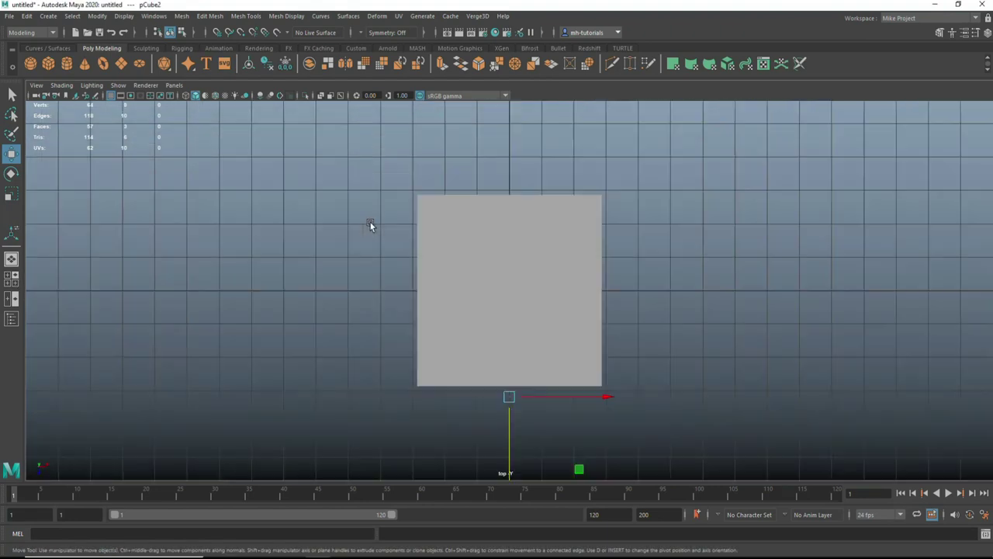
Snap the brace's pivot to the crate centre, rotate it, and duplicate with another 90° turn.
scroll(419, 280, "down", 5)
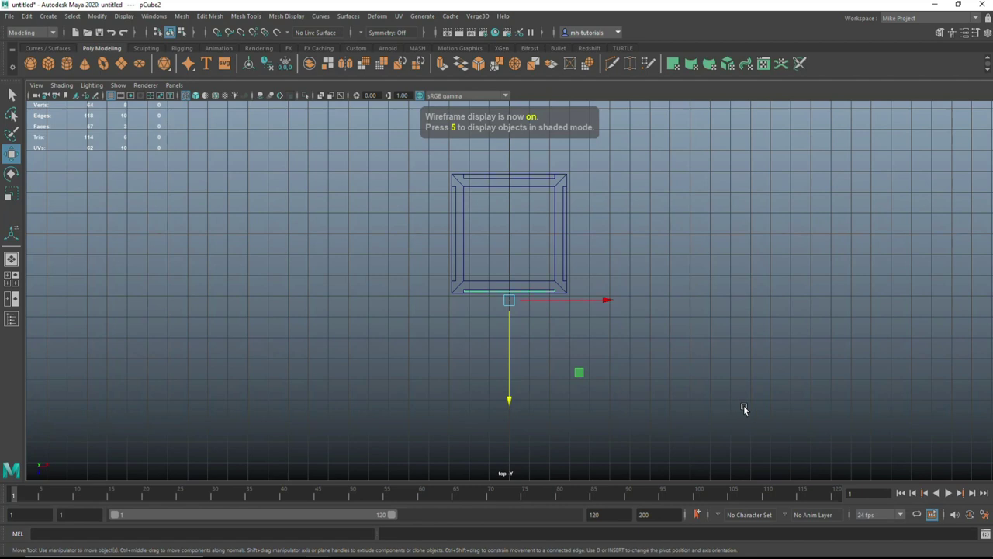
key("d")
left_click_drag(511, 401, 507, 241)
key("d")
key("e")
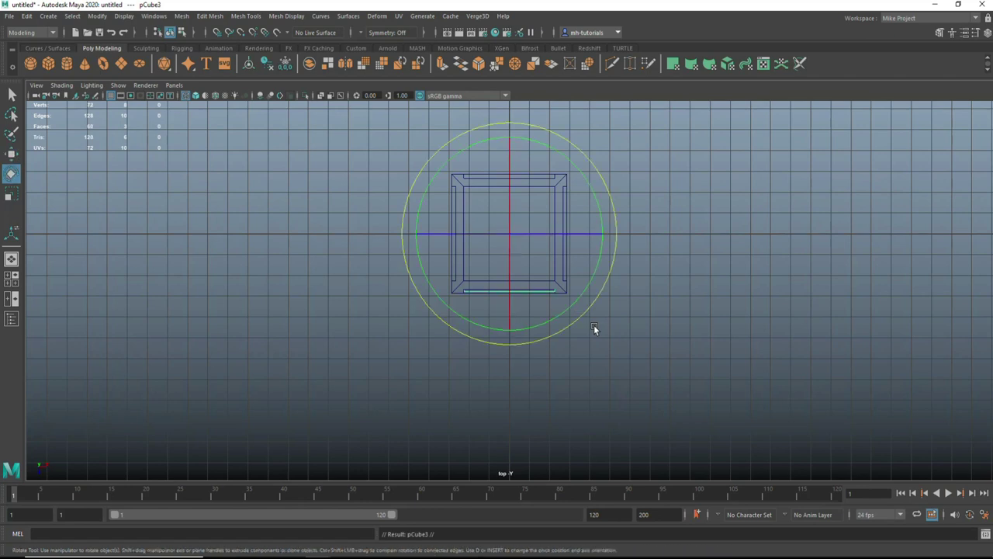
mouse_move(546, 204)
left_mouse_down()
mouse_move(594, 194)
mouse_move(617, 253)
left_mouse_up()
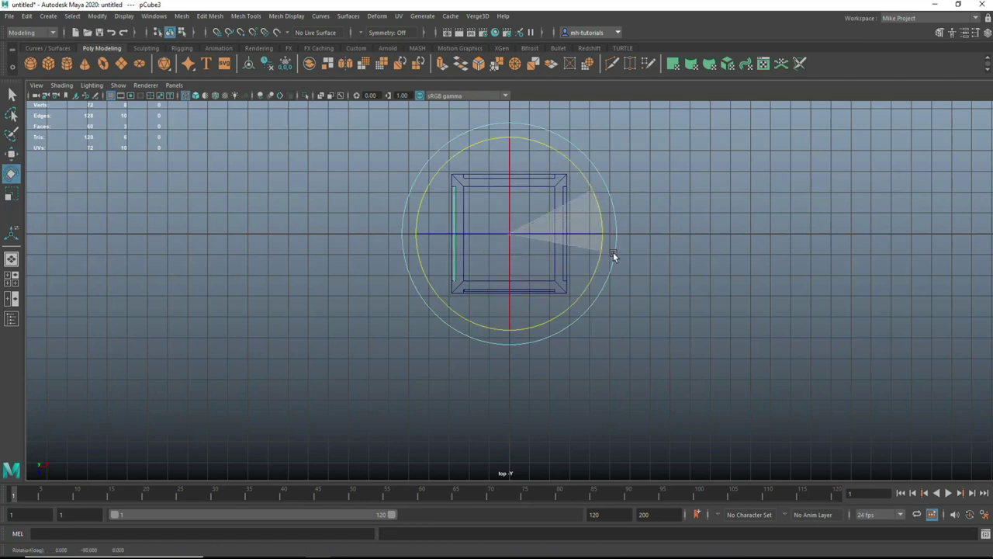
key("shift+d")
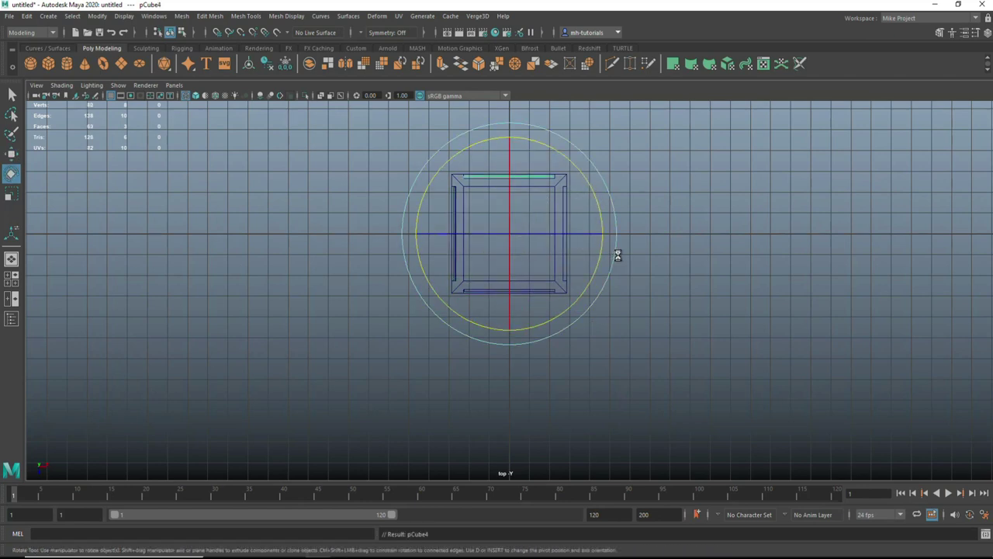
Rotate the slot piece on the right face 90 degrees so it lies across the top.
left_click(14, 284)
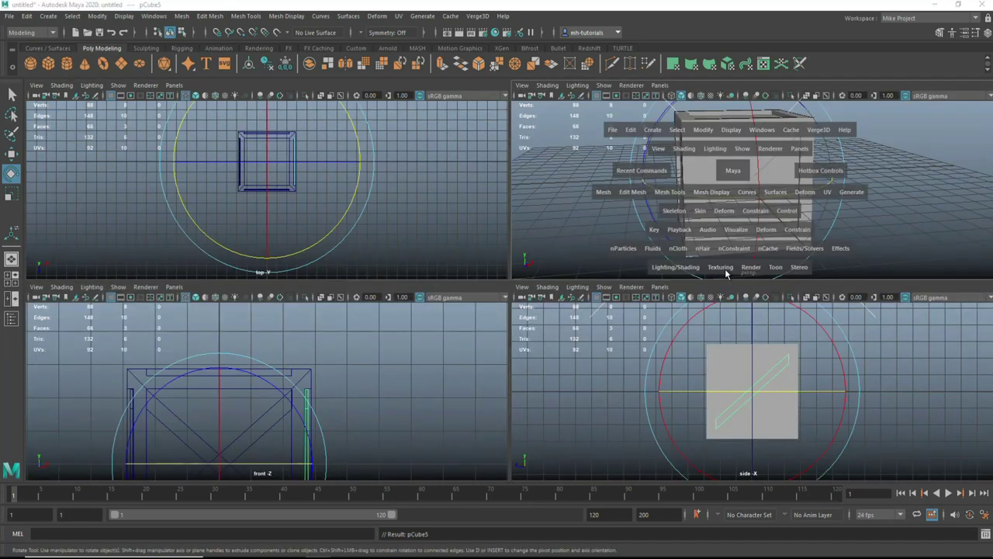
key("space")
mouse_move(650, 306)
left_mouse_down("alt")
mouse_move(713, 305)
mouse_move(656, 338)
mouse_move(532, 248)
left_mouse_up("alt")
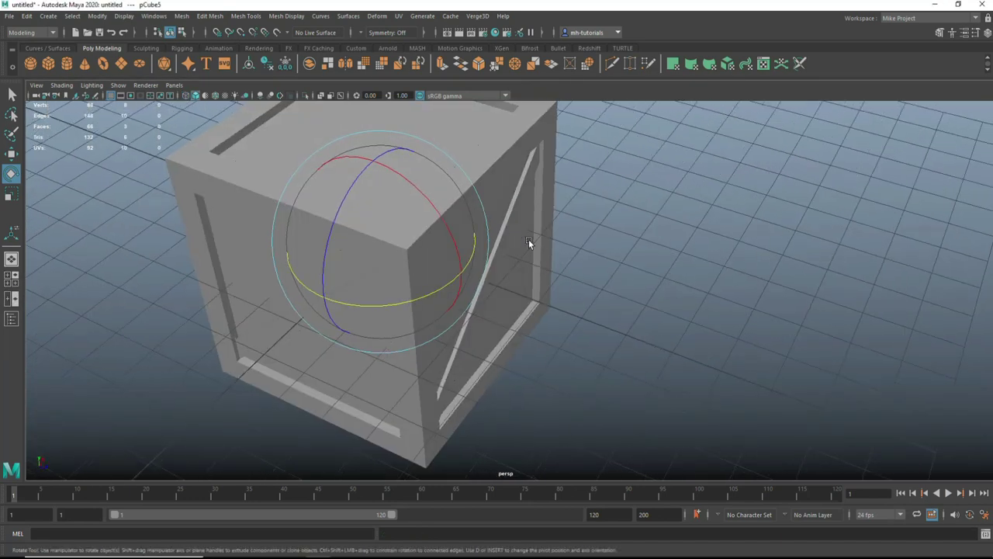
left_click(507, 224)
left_click_drag(689, 362, 721, 345, "alt")
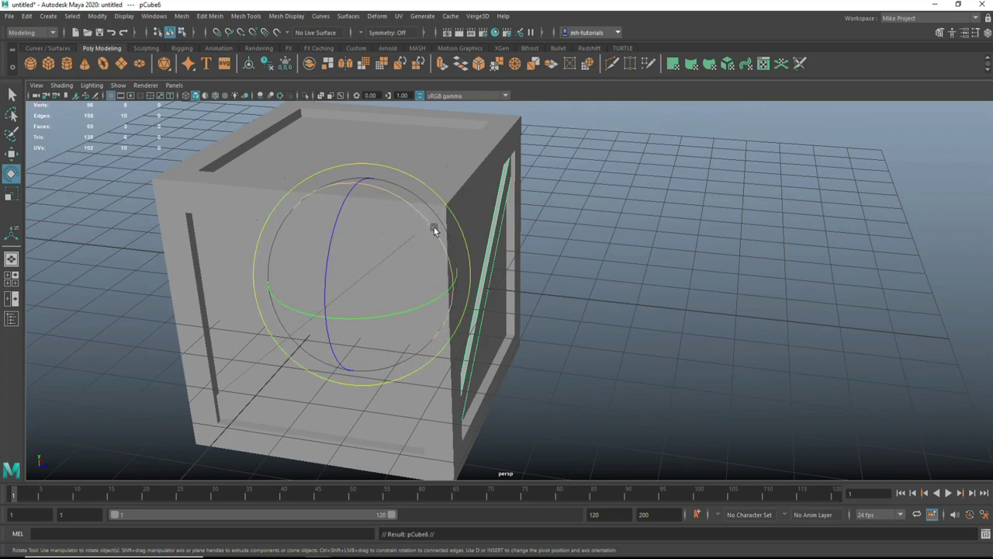
left_click_drag(432, 229, 378, 184)
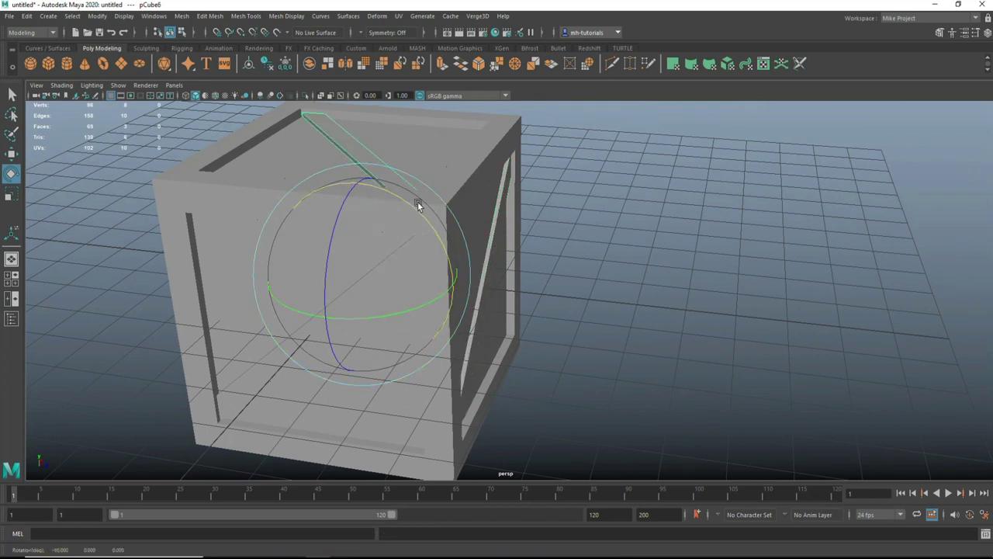
scroll(607, 259, "down", 5)
mouse_move(652, 312)
left_mouse_down("alt")
mouse_move(799, 326)
mouse_move(702, 305)
left_mouse_up("alt")
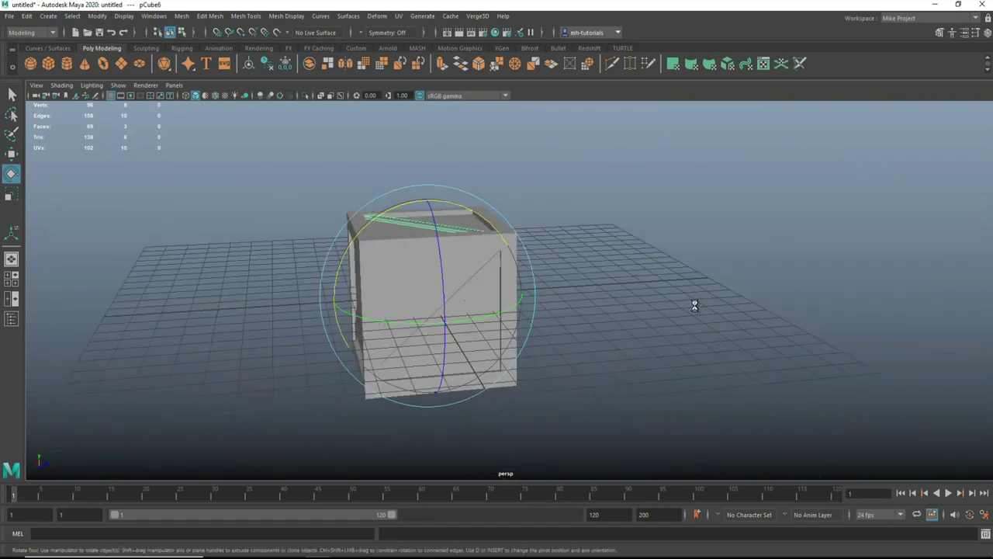
Rotate the cube about 185 degrees, then further to -270 degrees, viewed from below.
mouse_move(388, 218)
left_mouse_down()
mouse_move(333, 295)
mouse_move(367, 381)
left_mouse_up()
mouse_move(731, 447)
left_mouse_down("alt")
mouse_move(727, 406)
mouse_move(685, 421)
left_mouse_up("alt")
left_click_drag(357, 344, 444, 379)
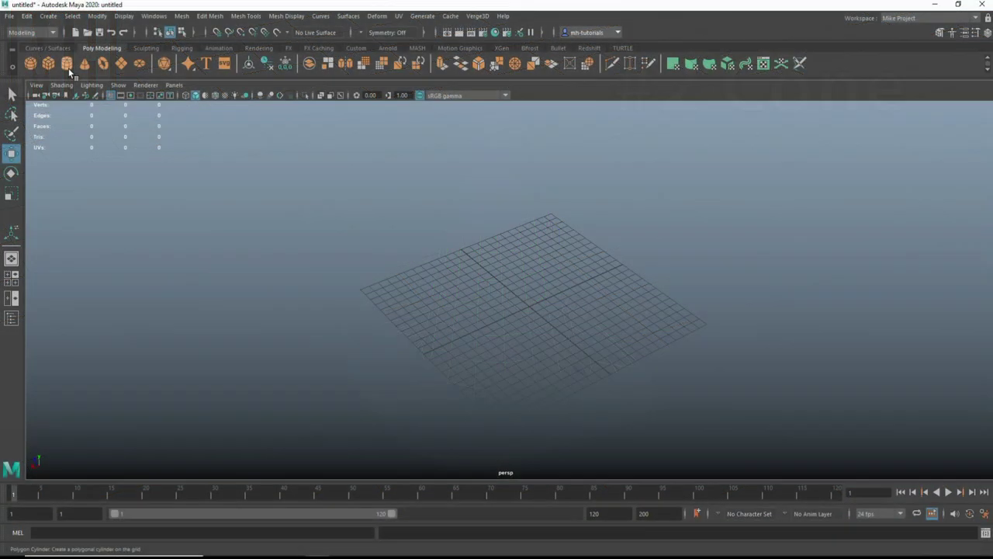
Create a polygon cylinder and set its Subdivisions Axis to 8.
left_click(68, 66)
key("ctrl+a")
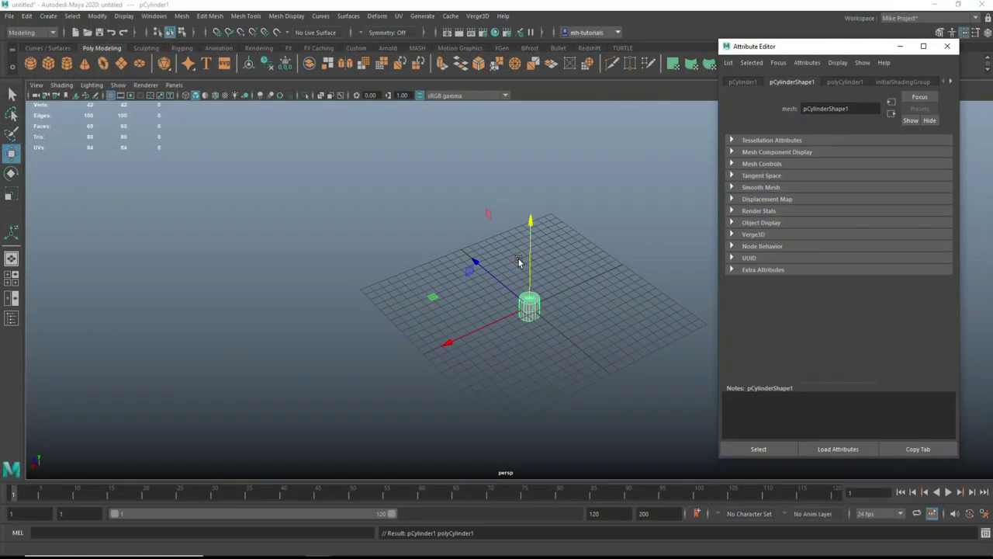
left_click(857, 83)
key("Return")
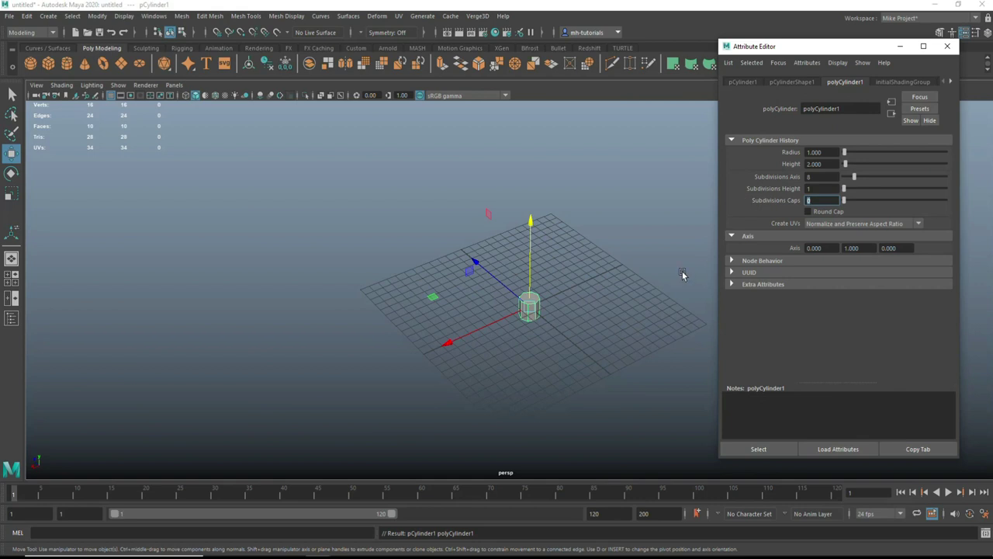
Delete the cylinder's top and bottom cap faces, then select its top ring of vertices.
left_click(564, 315)
left_click(529, 305)
key("f")
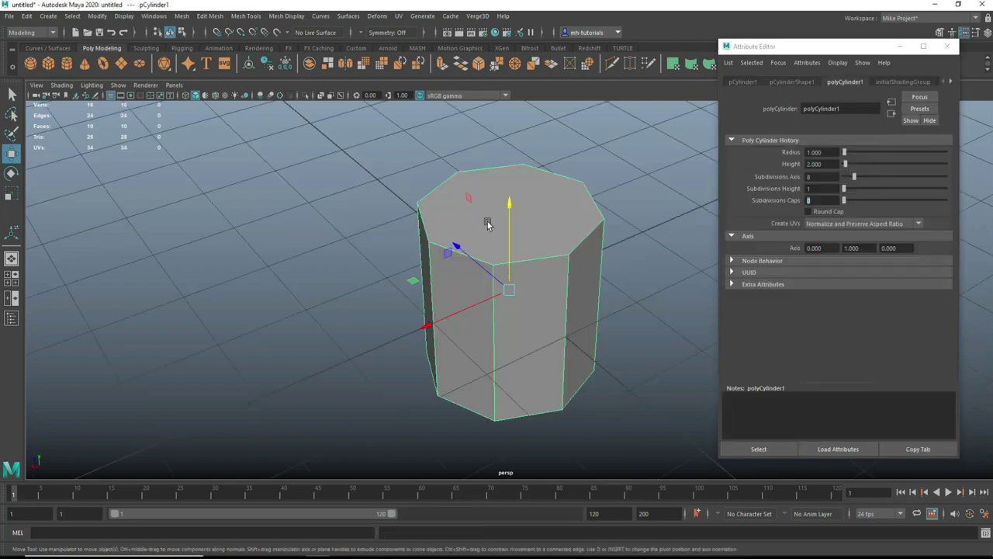
right_click_drag(517, 188, 517, 222)
left_click(535, 210)
key("Delete")
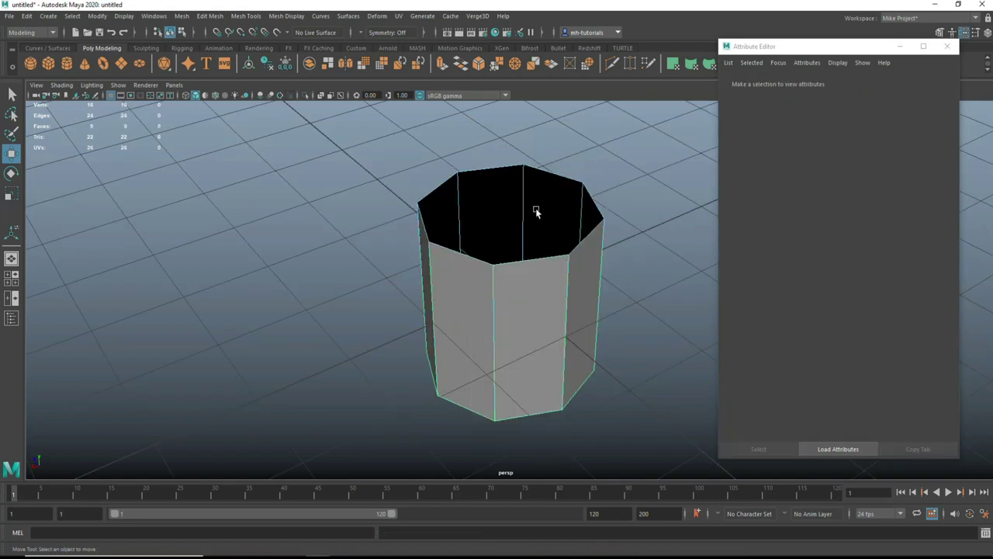
mouse_move(521, 344)
left_mouse_down("alt")
mouse_move(537, 394)
mouse_move(561, 416)
left_mouse_up("alt")
left_click(515, 369)
key("Delete")
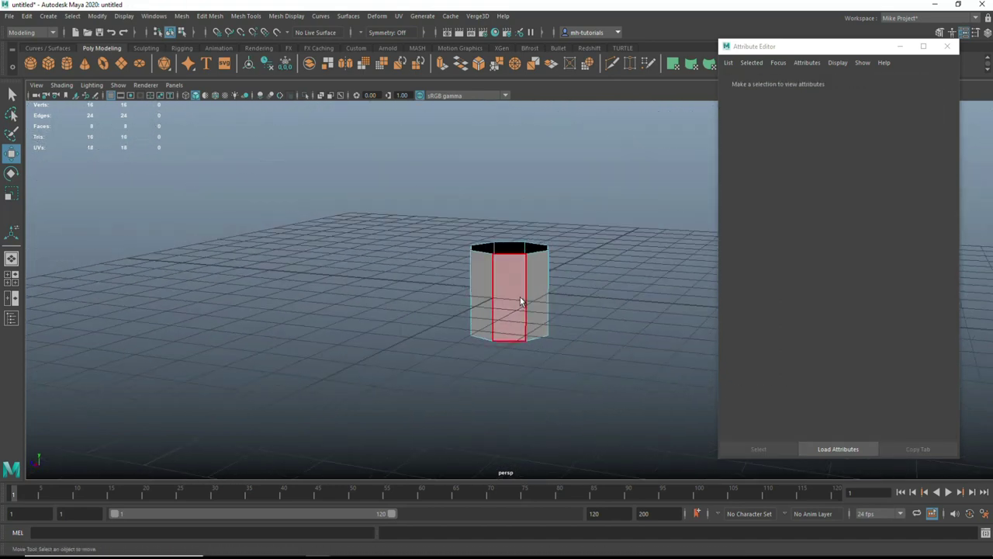
right_click_drag(519, 291, 461, 284)
left_click_drag(400, 200, 564, 262)
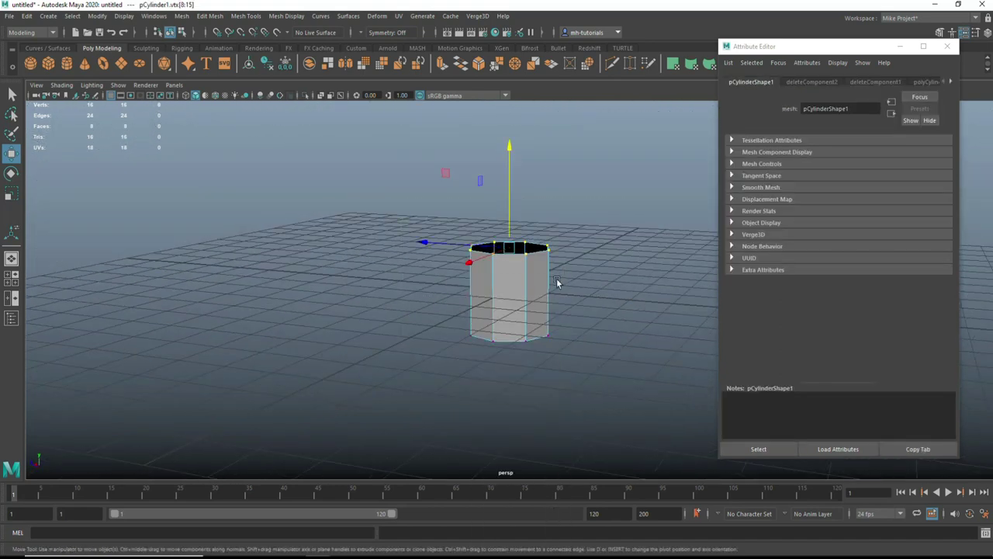
Shrink the top vertex ring inward and raise it to form a tall cone.
key("r")
left_click_drag(508, 246, 475, 262)
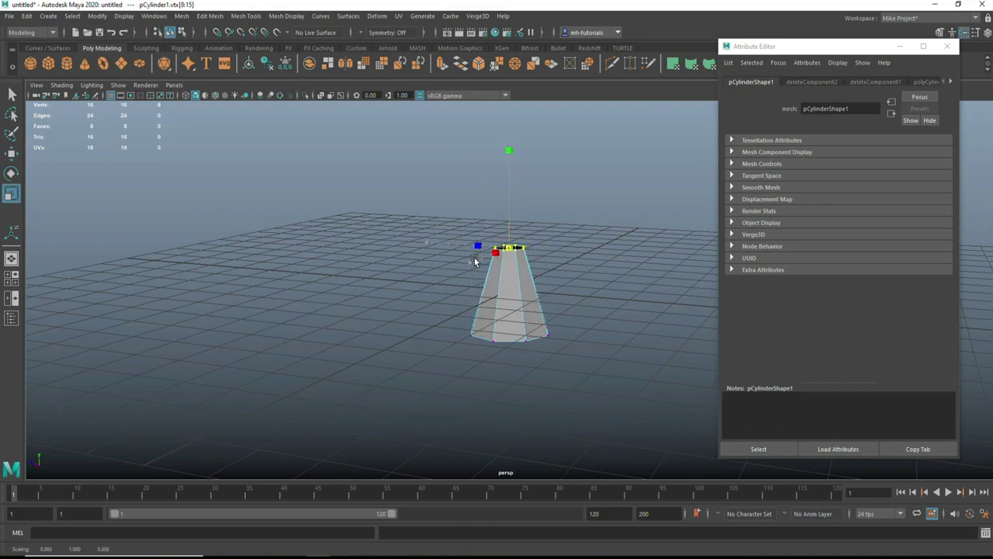
key("w")
left_click_drag(510, 152, 514, 113)
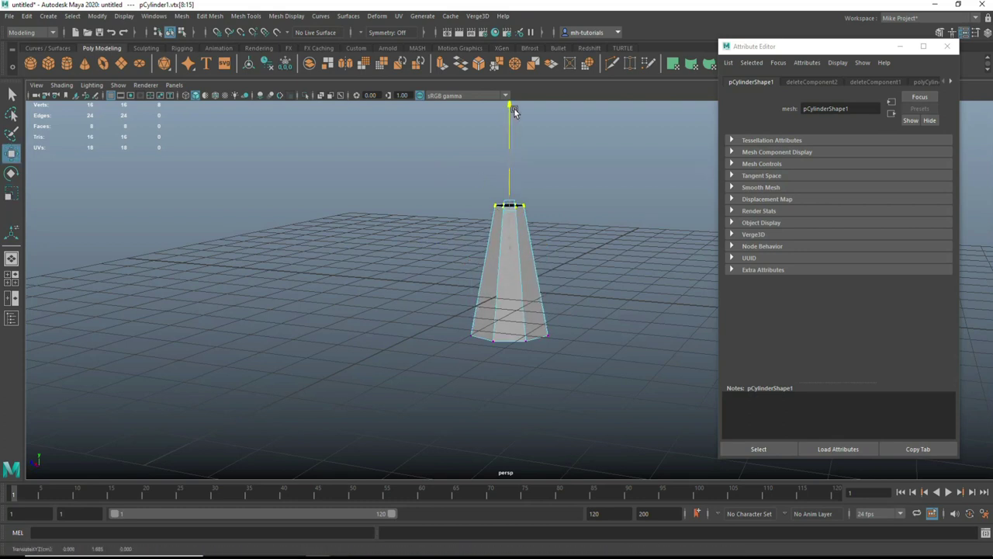
mouse_move(541, 315)
left_mouse_down("alt")
mouse_move(550, 371)
mouse_move(512, 198)
left_mouse_up("alt")
Extrude the cone's top rim edges twice.
right_click_drag(512, 199, 510, 178)
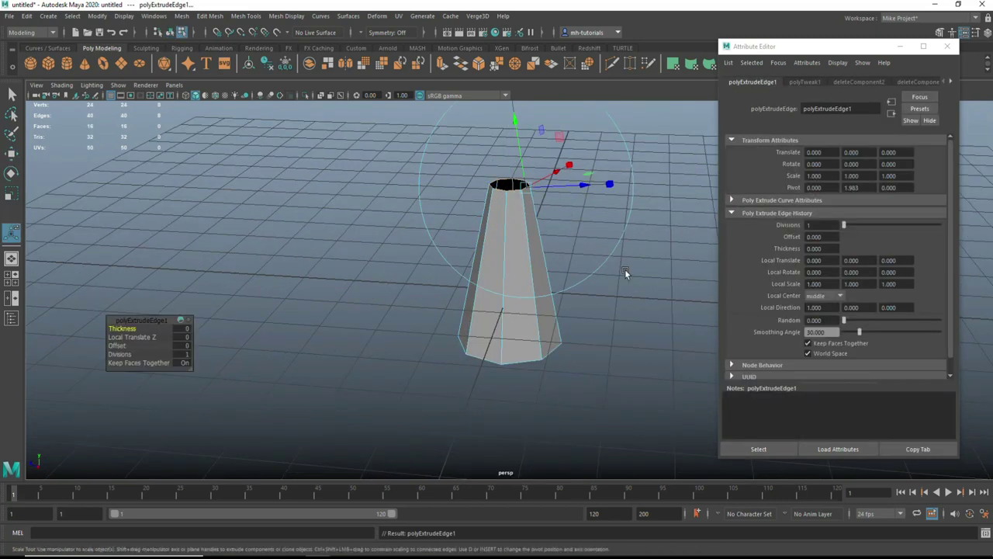
left_click_drag(508, 183, 512, 185)
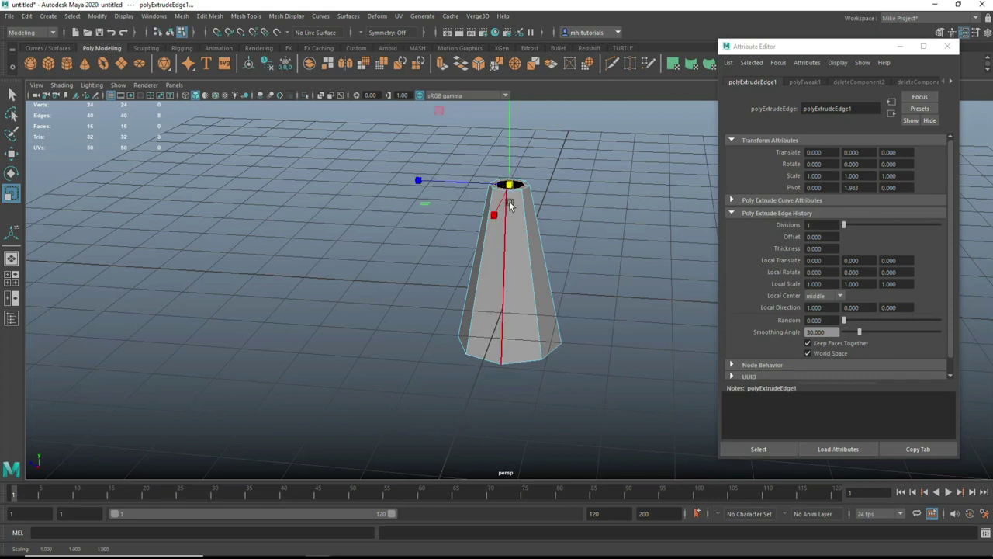
key("ctrl+e")
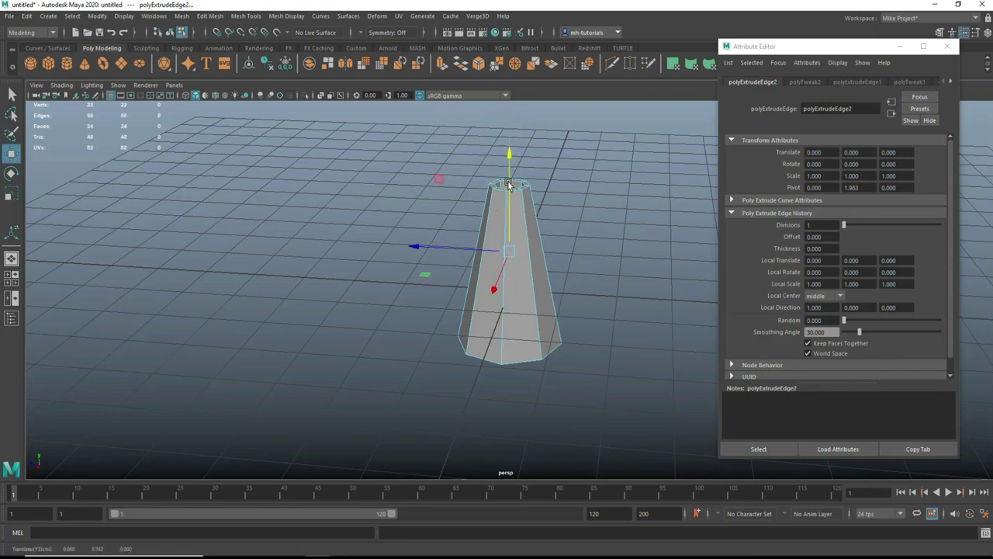
left_click(593, 222)
key("f")
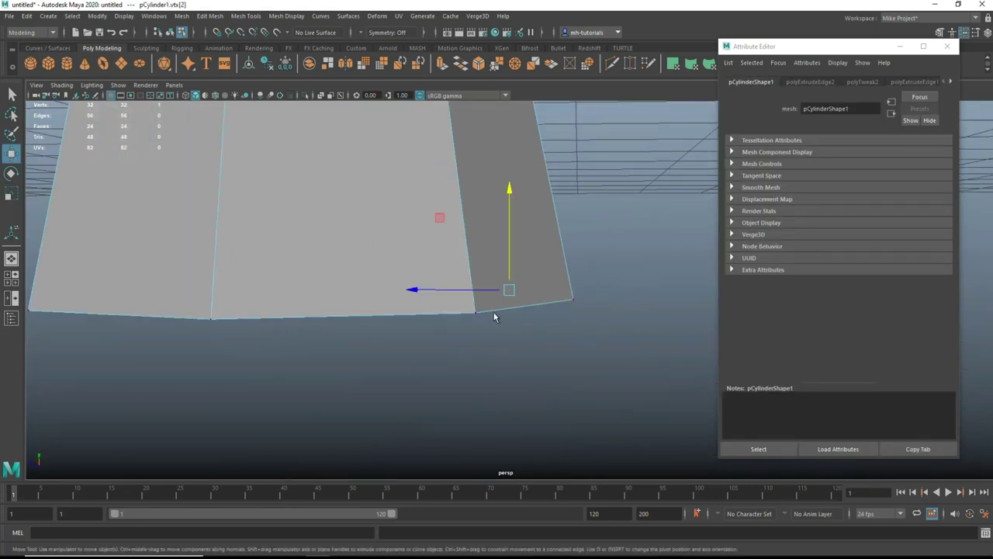
Extrude the bottom edge loop and scale it outward into a flared rim.
right_click_drag(493, 314, 521, 267)
double_click(517, 306)
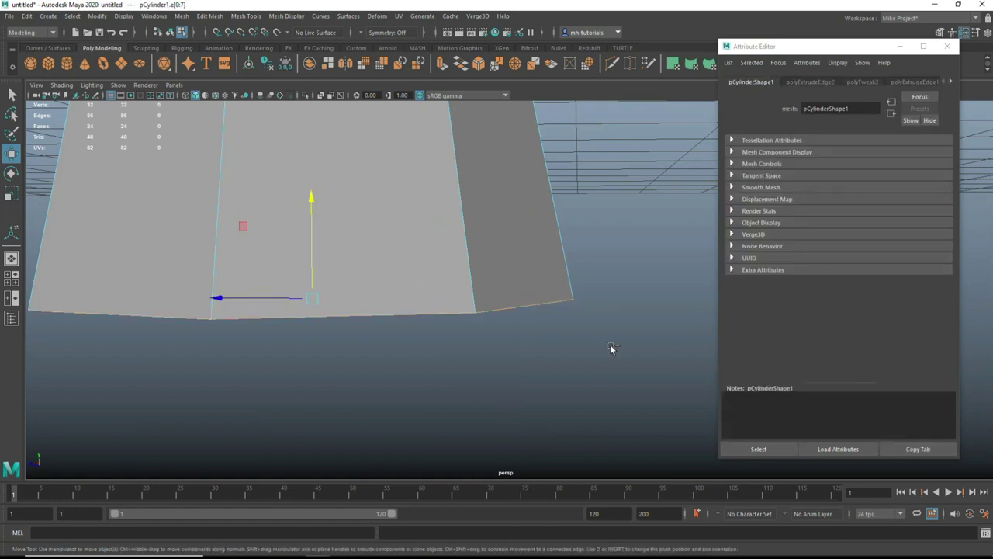
key("ctrl+e")
mouse_move(311, 298)
left_mouse_down()
mouse_move(340, 307)
mouse_move(49, 310)
left_mouse_up()
key("space")
key("space")
scroll(450, 300, "up", 2)
right_click(422, 286)
In top view, switch to vertex mode, frame the tube's base, and pick an outer ring vertex for moving.
left_click(380, 284)
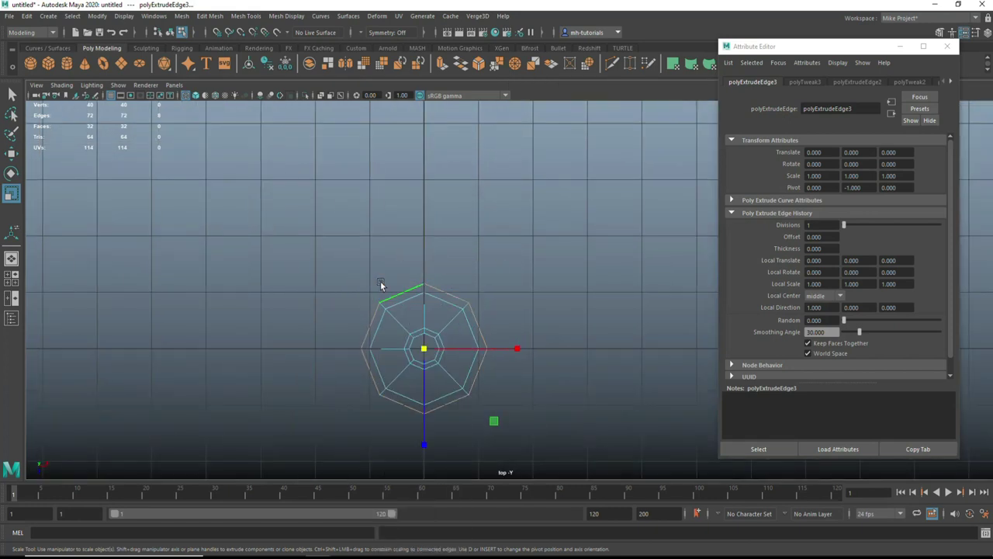
scroll(451, 326, "up", 2)
scroll(457, 356, "up", 1)
middle_click_drag(468, 352, 497, 298, "alt")
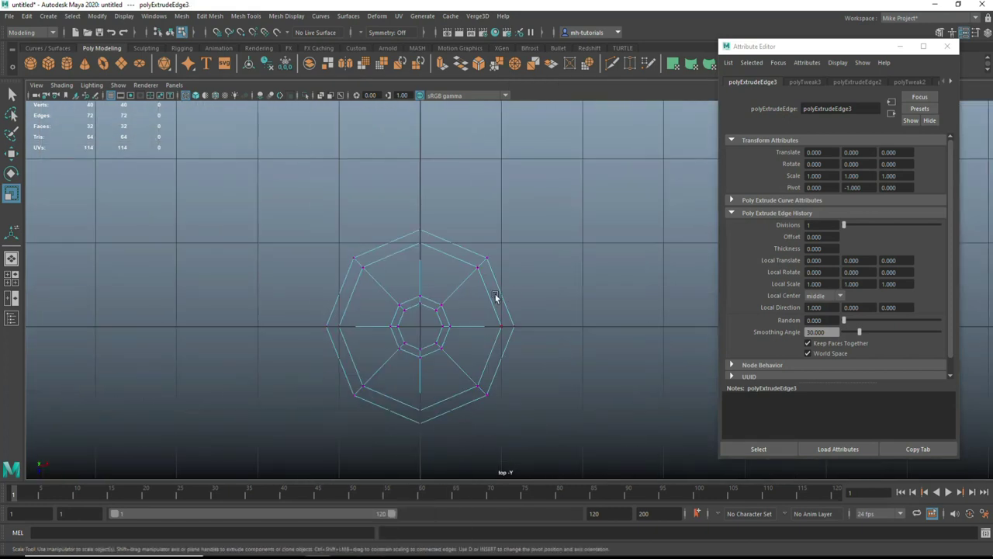
left_click_drag(405, 218, 425, 232)
key("w")
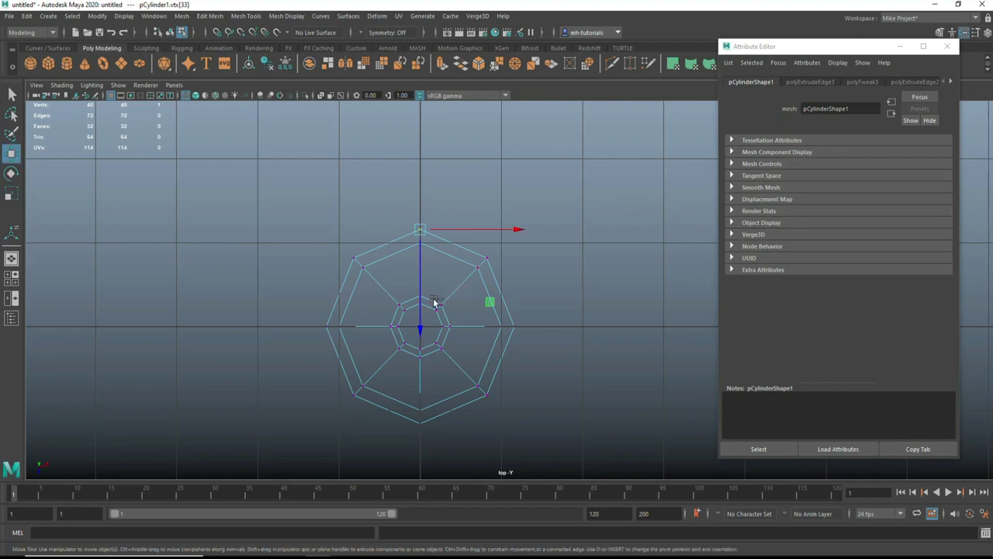
Pull the upper outer ring vertices out to the top-right and top-left corners.
left_click(483, 259)
left_click_drag(483, 259, 505, 163)
left_click(354, 258)
left_click_drag(359, 262, 272, 162)
left_click(503, 159)
left_click_drag(512, 159, 552, 160)
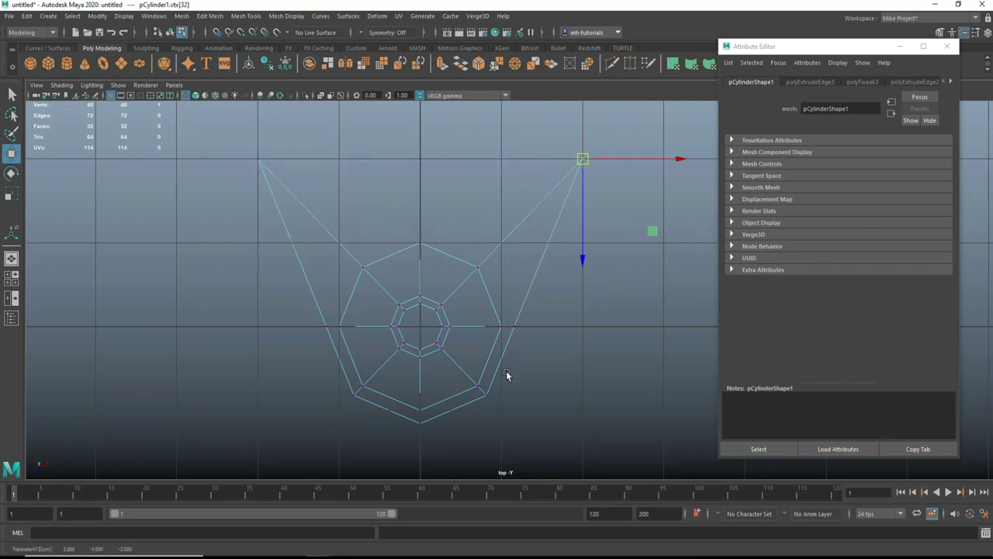
Drag the lower corner, left, right and bottom outer vertices outward to square the base.
left_click(483, 392)
left_click_drag(486, 396, 571, 475)
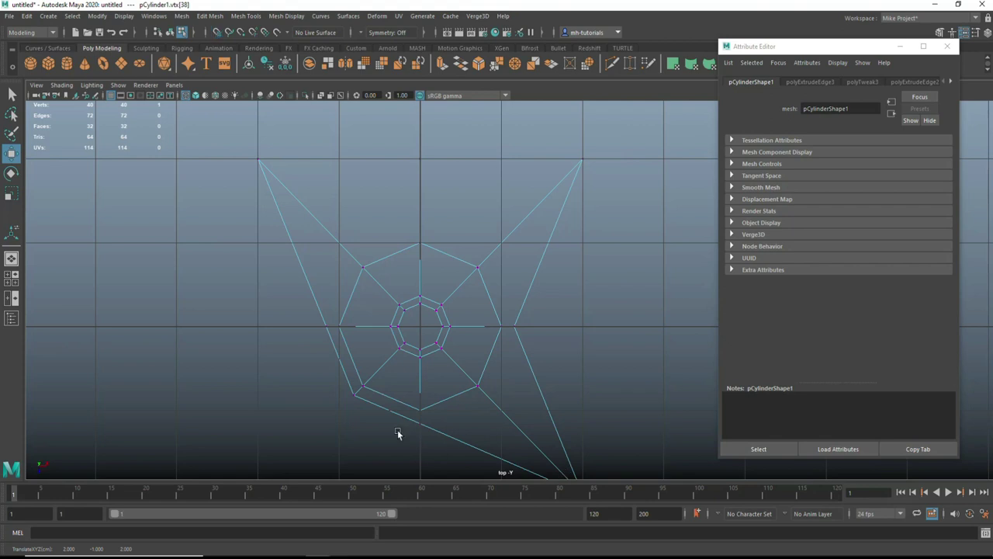
left_click(353, 396)
left_click_drag(356, 402, 262, 479)
left_click(326, 326)
left_click_drag(330, 333, 257, 328)
left_click(517, 328)
left_click_drag(518, 327, 582, 328)
left_click(419, 423)
left_click_drag(422, 424, 421, 471)
scroll(435, 332, "down", 3)
scroll(435, 332, "down", 2)
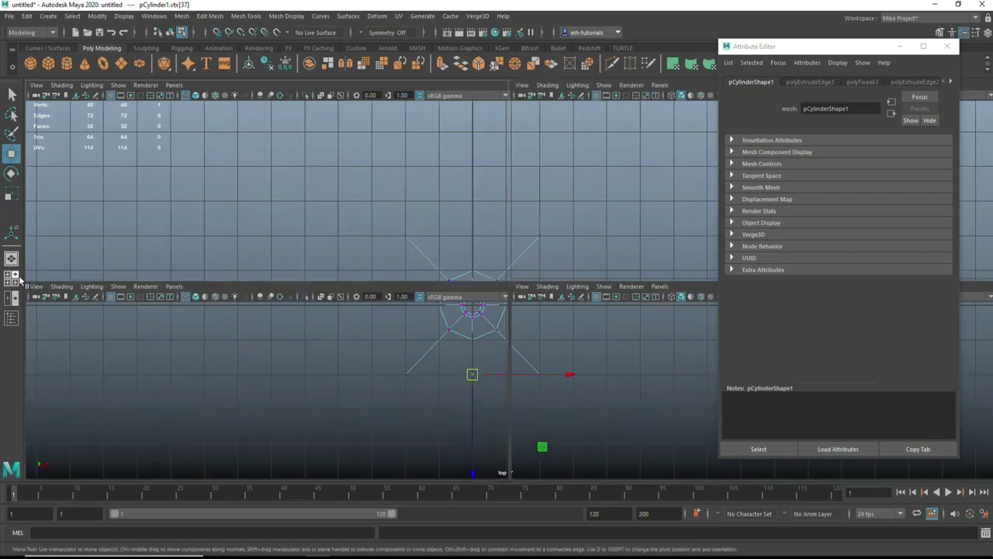
In a full-size perspective view, select the base's whole border edge loop.
left_click(11, 286)
key("space")
mouse_move(539, 295)
left_mouse_down("alt")
mouse_move(517, 328)
mouse_move(503, 326)
left_mouse_up("alt")
right_click(574, 266)
left_click(567, 238)
left_click(637, 350)
double_click(633, 353)
Scale the border loop inward, extrude it, and lower it to thicken the base.
key("r")
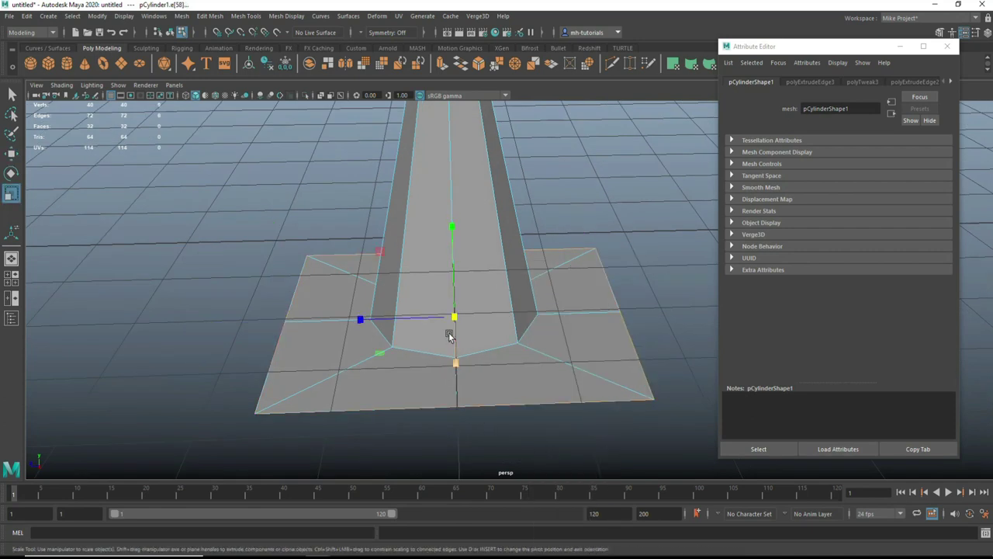
left_click_drag(454, 317, 395, 329)
key("ctrl+e")
key("w")
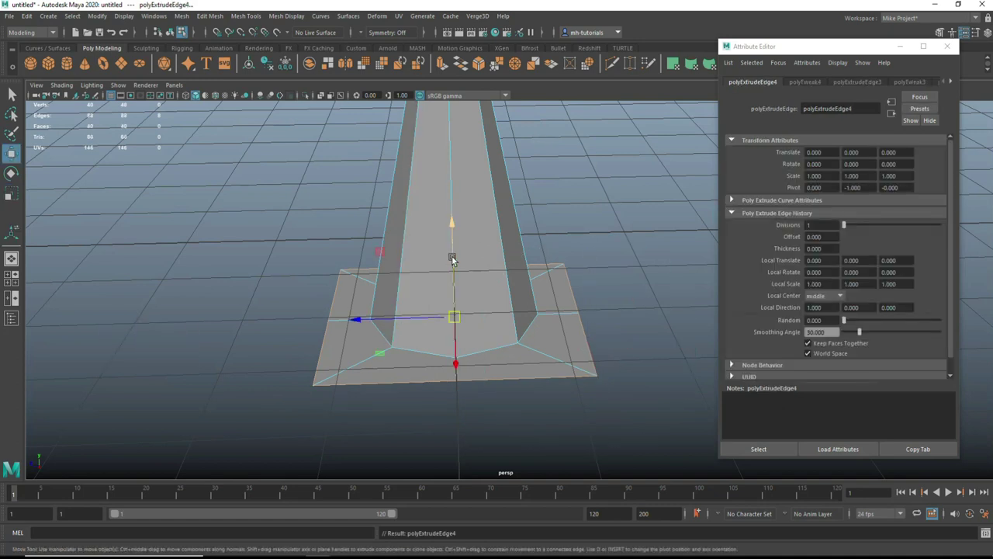
left_click_drag(450, 223, 448, 232)
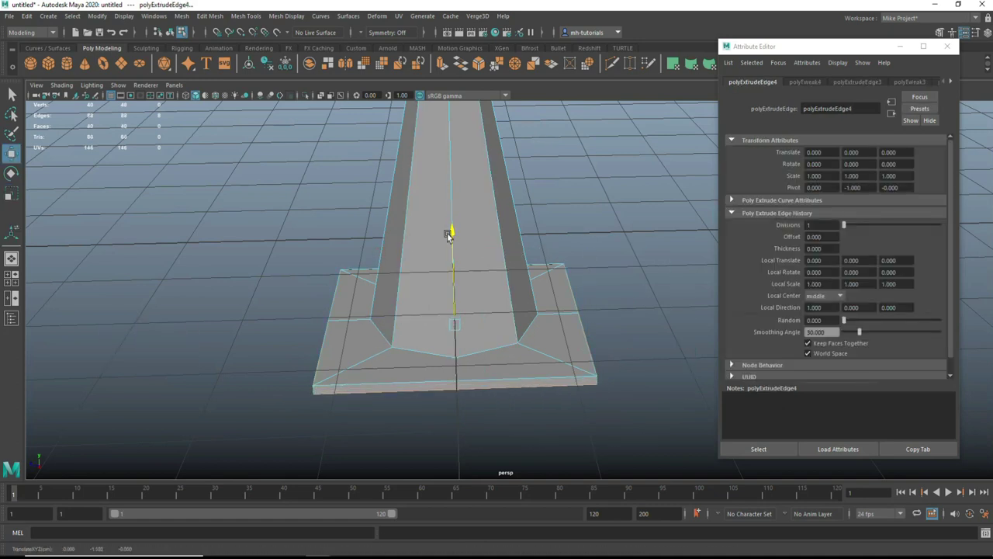
left_click(608, 222)
Insert 4 edge loops around the cone, then return to object selection and deselect.
scroll(621, 248, "down", 5)
scroll(616, 291, "up", 2)
mouse_move(617, 291)
left_mouse_down("alt")
mouse_move(614, 326)
mouse_move(560, 341)
left_mouse_up("alt")
key("ctrl+shift+x")
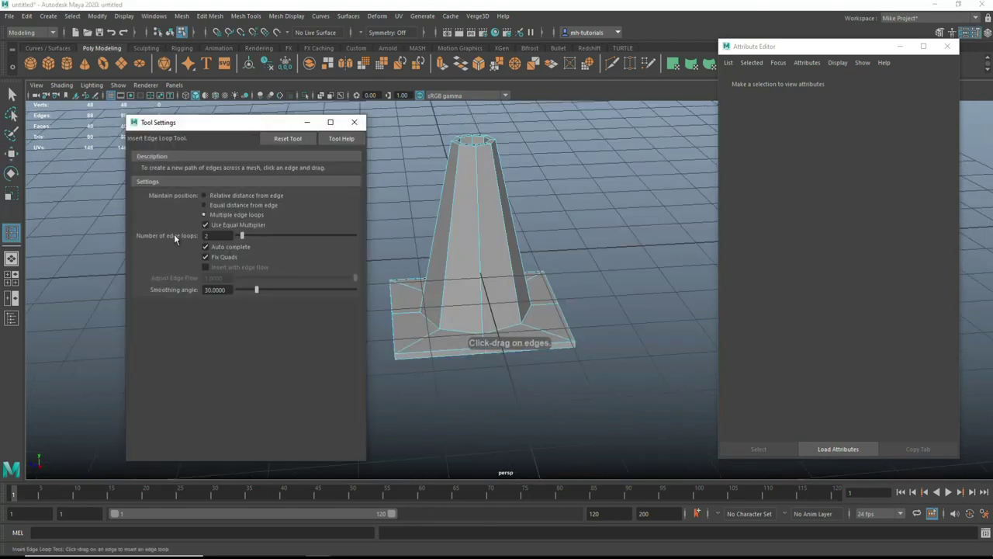
type("4")
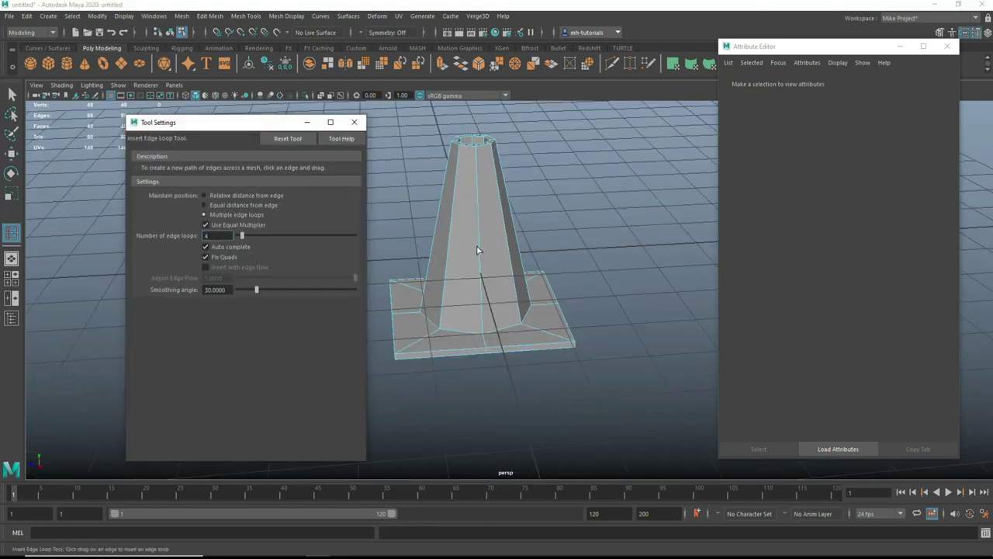
left_click(478, 250)
left_click(354, 122)
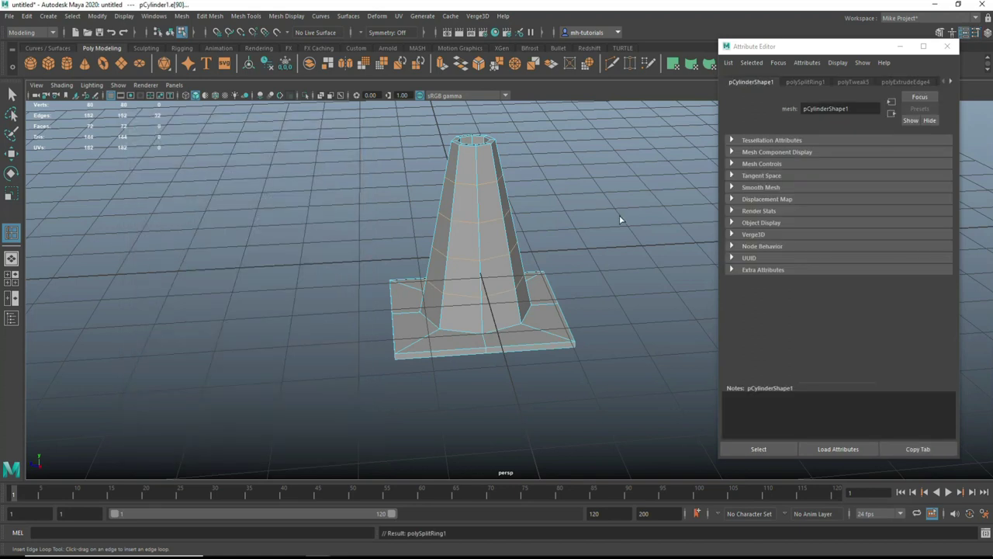
key("q")
right_click_drag(476, 205, 513, 193)
scroll(513, 194, "down", 5)
left_click(552, 334)
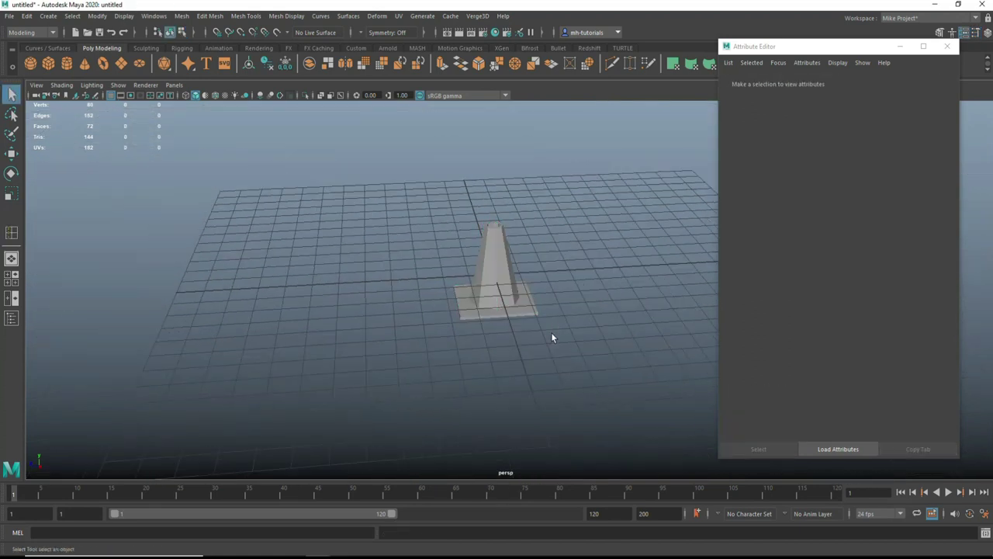
Select the new cylinder and set its Subdivisions Caps to 3.
left_click_drag(447, 184, 568, 367)
left_click_drag(510, 395, 470, 385, "alt")
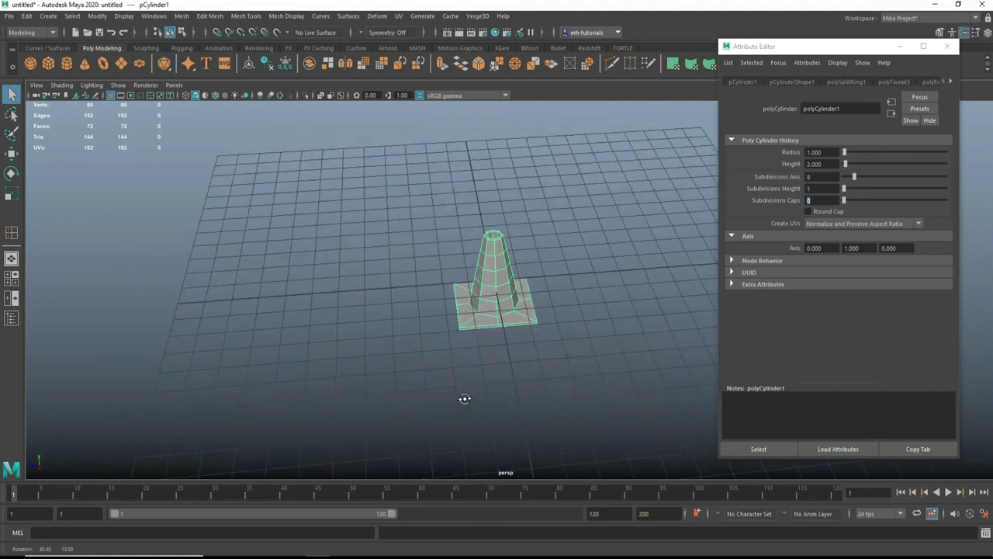
key("w")
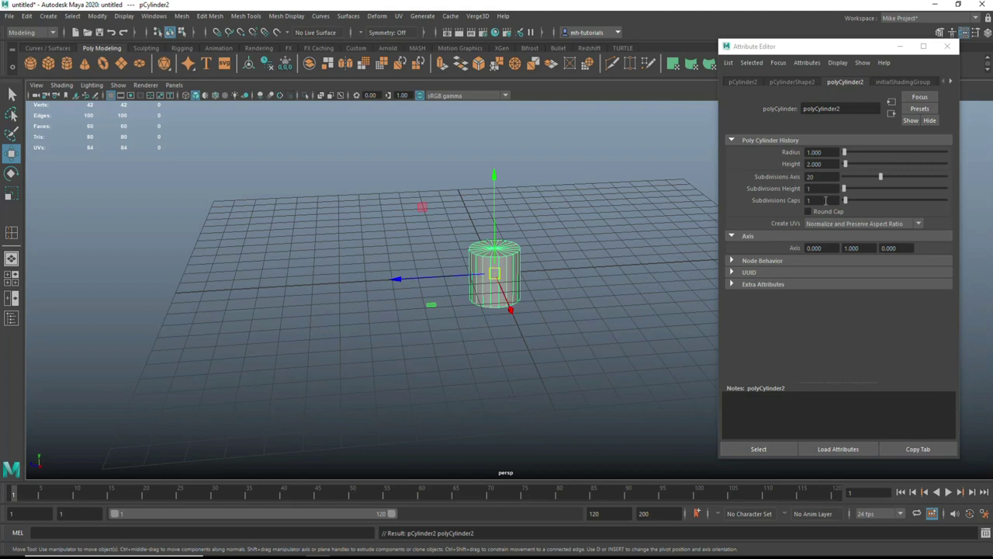
left_click_drag(845, 203, 850, 205)
Scale the cylinder taller along Y and close the Attribute Editor.
mouse_move(495, 427)
left_mouse_down("alt")
mouse_move(499, 406)
mouse_move(501, 414)
left_mouse_up("alt")
key("r")
left_click_drag(497, 185, 497, 140)
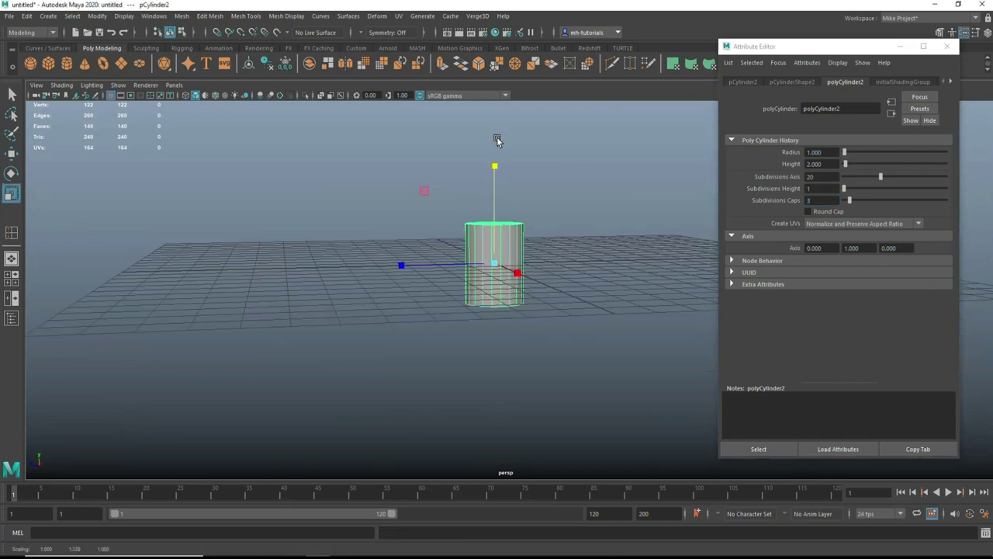
left_click(947, 46)
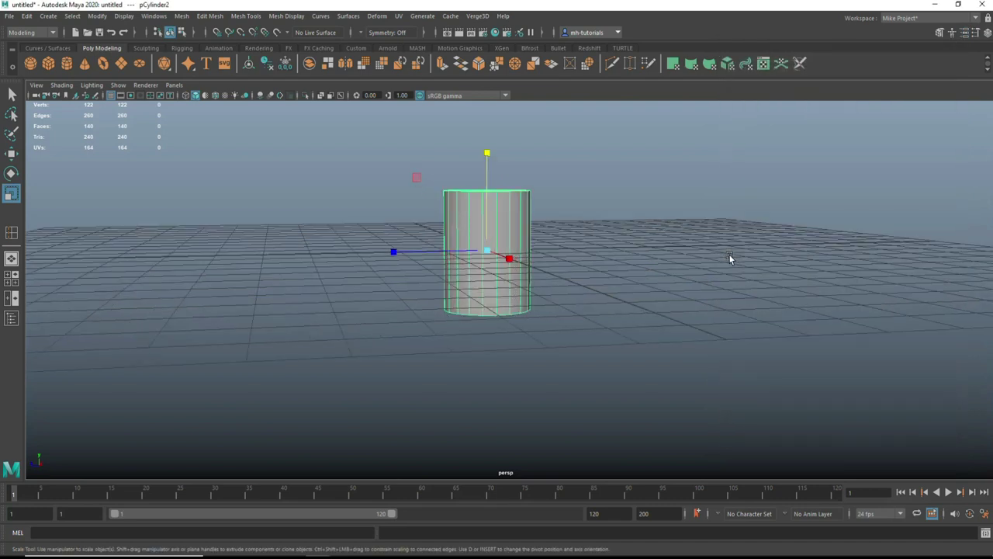
Add edge loops around the drum cylinder with Insert Edge Loop.
key("ctrl+shift+e")
left_click(500, 258)
left_click(354, 122)
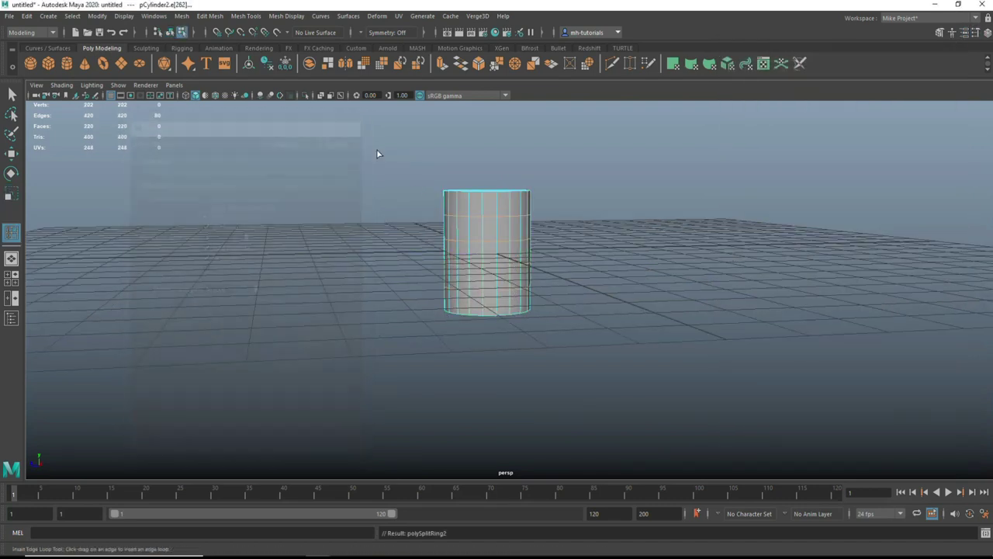
scroll(491, 299, "up", 3)
scroll(621, 317, "up", 2)
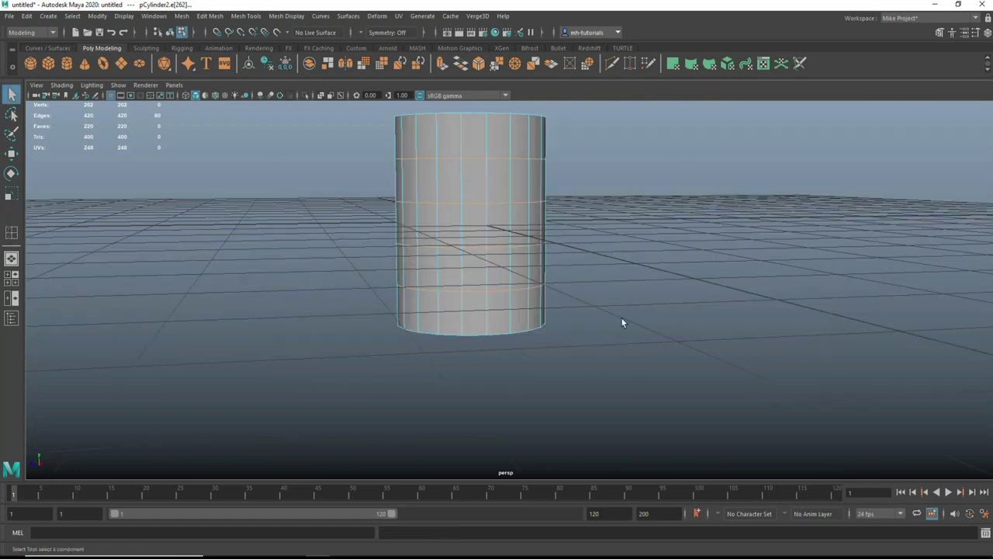
left_click_drag(621, 317, 511, 223, "alt")
Bevel two edge loops on the cylinder with a 0.05 fraction.
key("q")
right_click(480, 186)
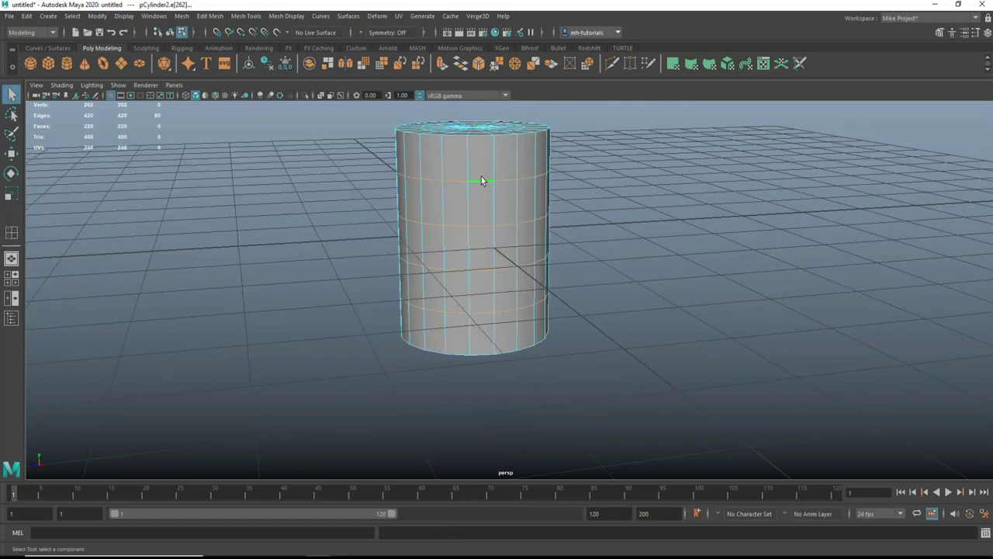
double_click(482, 312, "shift")
key("ctrl+b")
left_click(156, 333)
type("0.05")
key("Return")
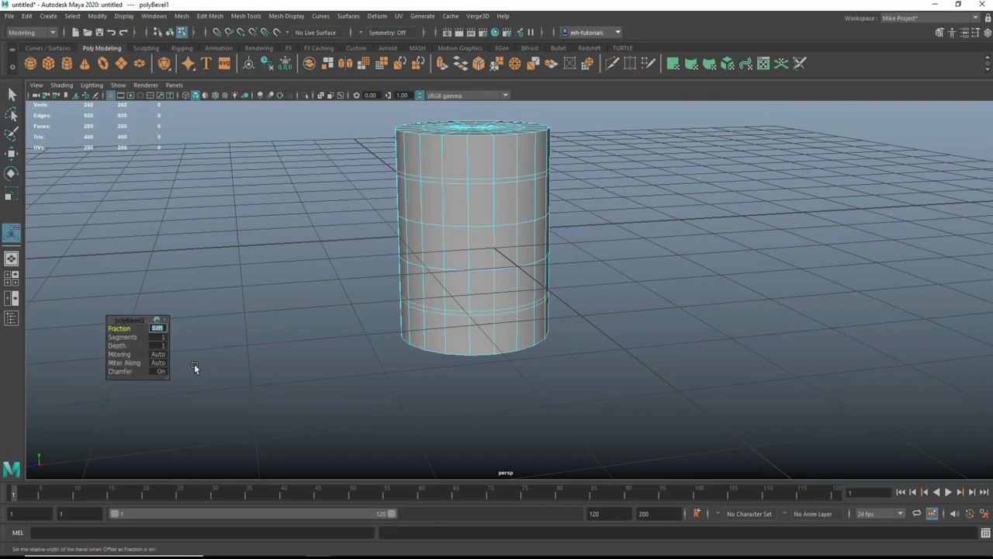
left_click(626, 258)
Extrude the two thin beveled face bands outward with 0.03 thickness as raised hoops.
left_click_drag(627, 256, 494, 231, "alt")
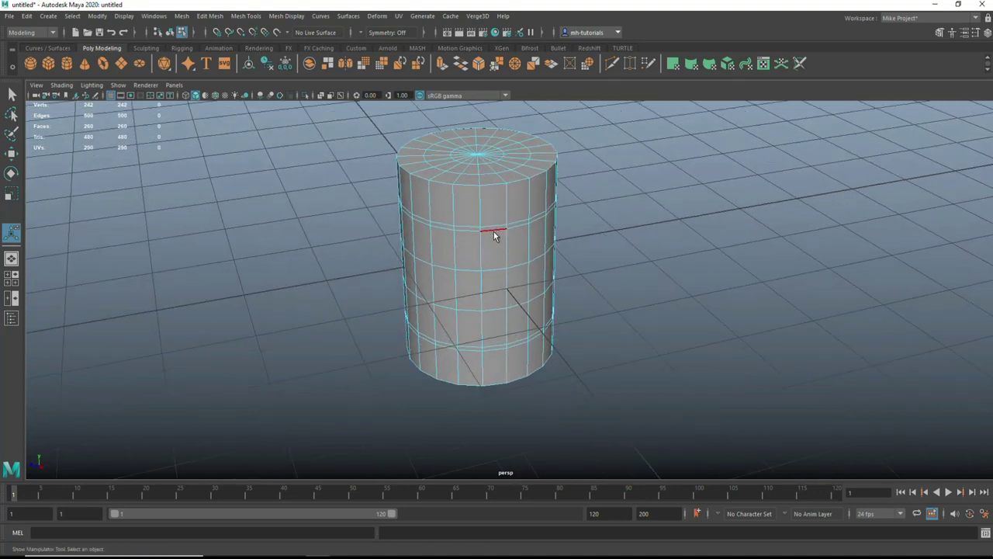
right_click_drag(493, 231, 489, 262)
double_click(471, 228)
double_click(477, 349, "shift")
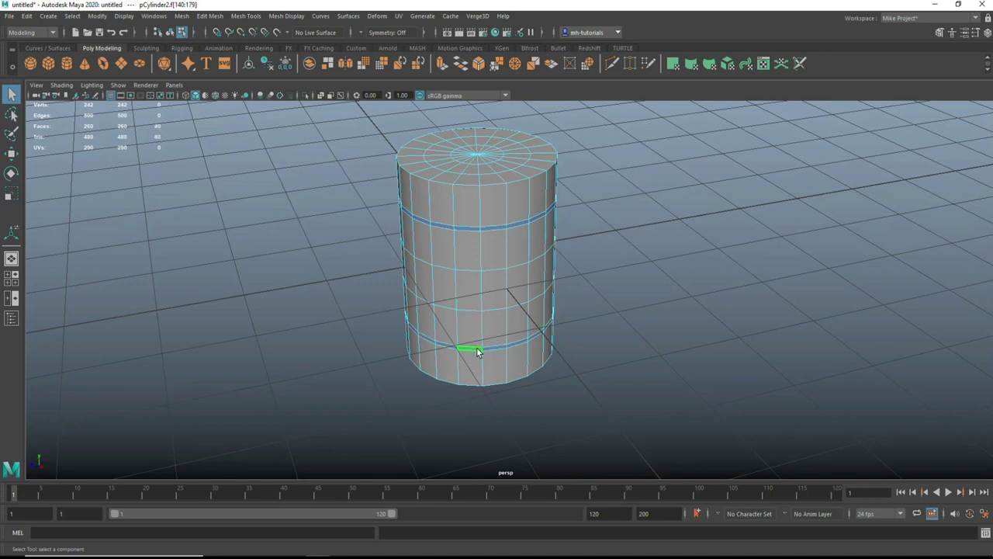
key("ctrl+e")
left_click(183, 331)
type("3")
key("Return")
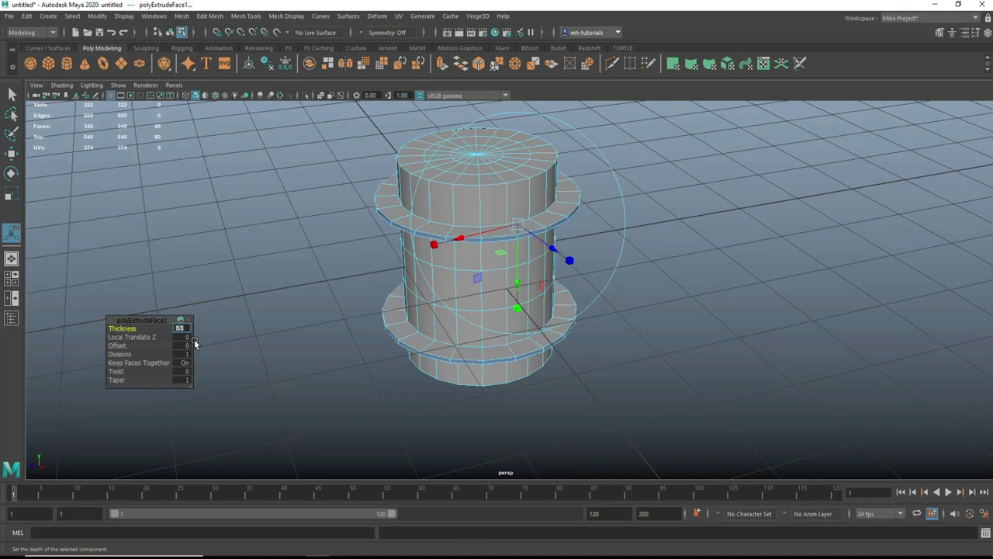
key("Return")
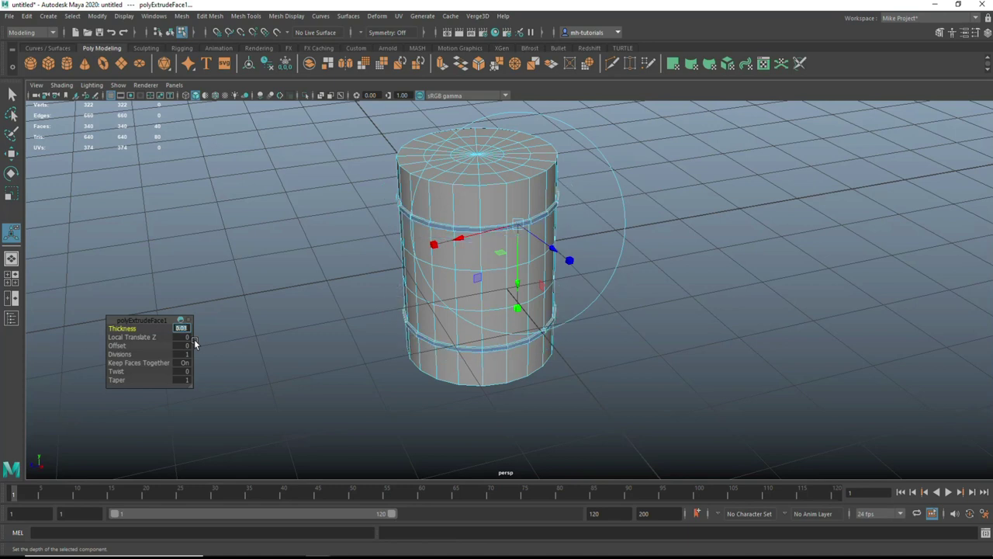
left_click(683, 303)
left_click_drag(683, 303, 630, 309, "alt")
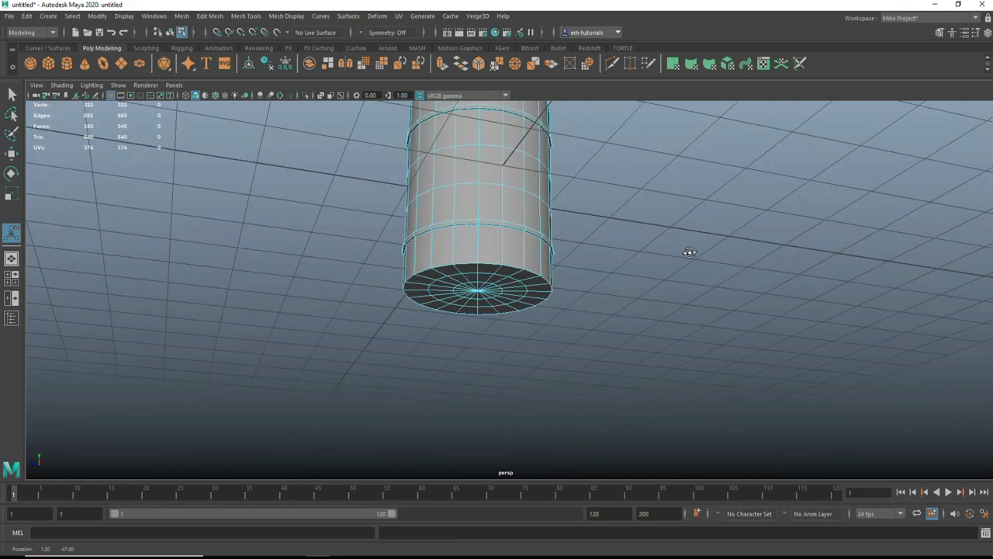
Bevel the cylinder's rim edge loop, settling on a 0.05 fraction.
right_click_drag(492, 212, 492, 180)
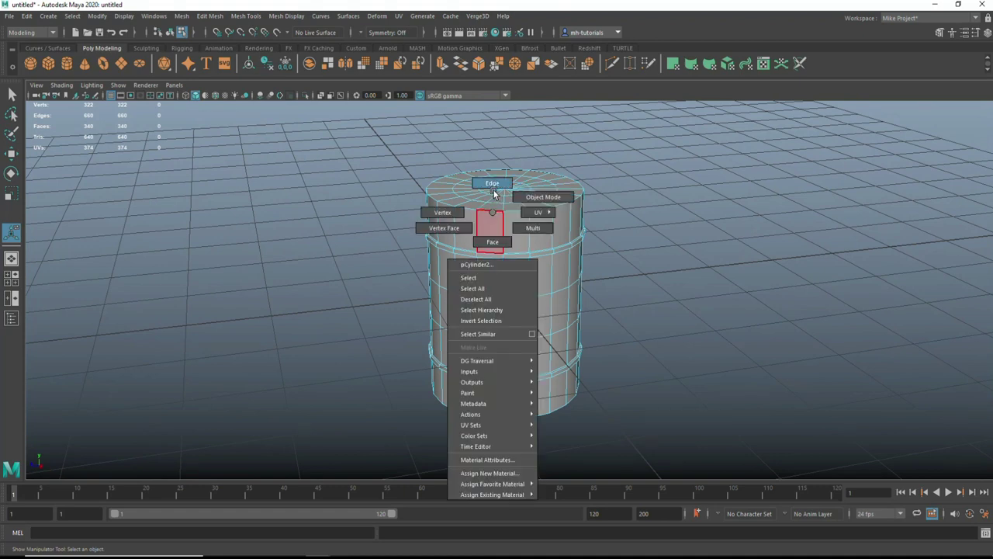
double_click(490, 208)
mouse_move(626, 343)
left_mouse_down("alt")
mouse_move(546, 354)
mouse_move(590, 377)
mouse_move(503, 290)
left_mouse_up("alt")
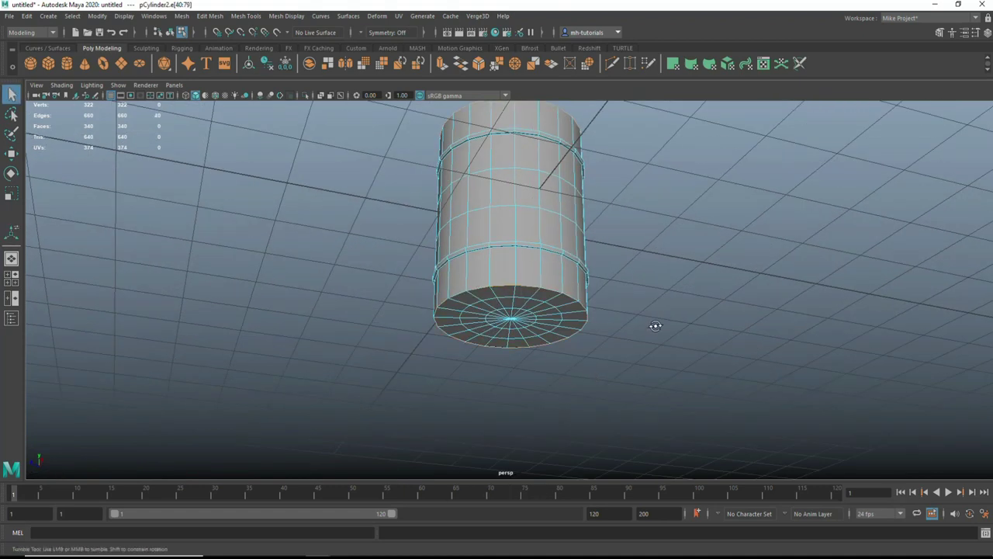
left_click_drag(655, 325, 658, 370, "alt")
key("ctrl+b")
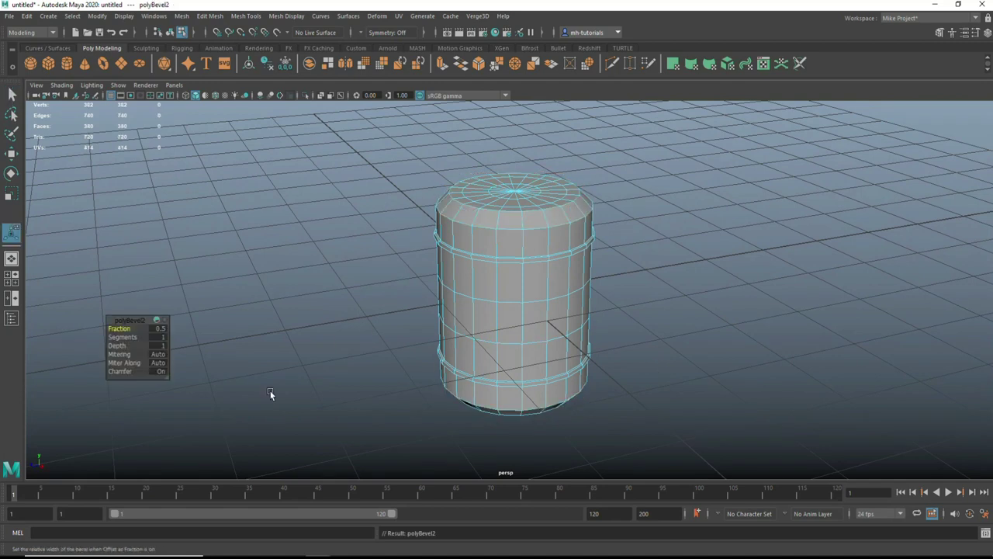
left_click(159, 328)
type("0.02")
key("Return")
type("0.05")
key("Return")
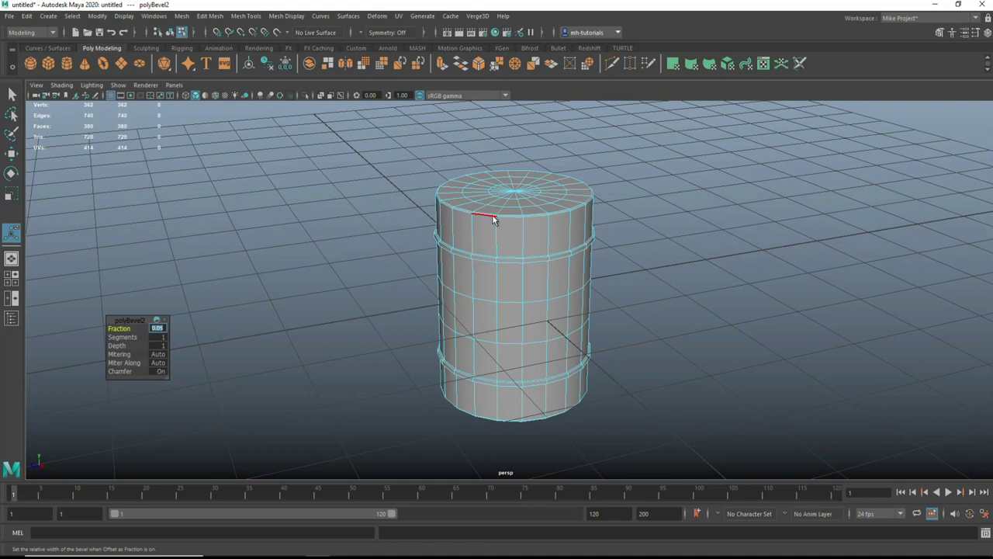
In face mode, select the cylinder's end faces on top and underside.
right_click_drag(492, 216, 492, 243)
left_click(485, 220)
key("F10")
mouse_move(484, 215)
left_mouse_down("alt")
mouse_move(655, 317)
mouse_move(624, 300)
left_mouse_up("alt")
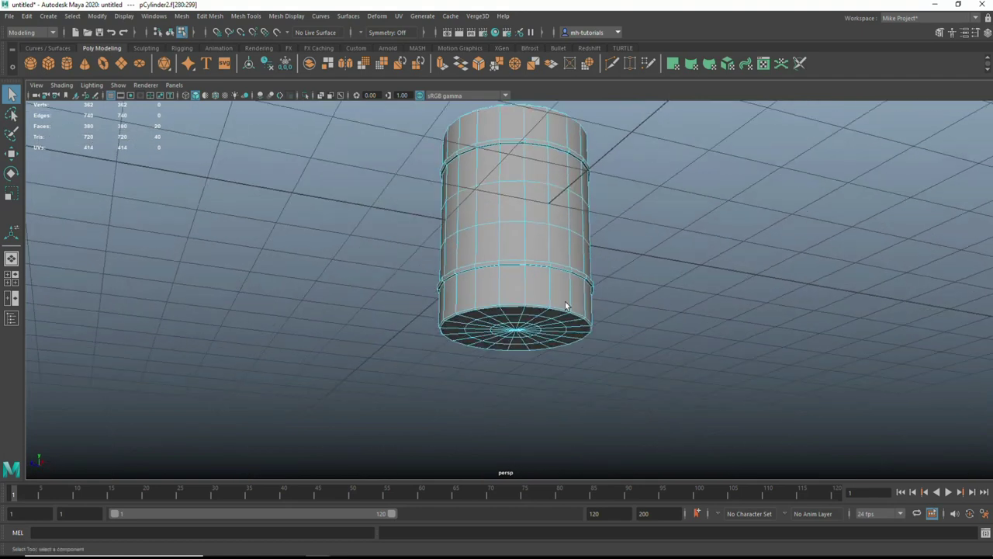
left_click(497, 308, "shift")
Extrude the selected end faces with 0.03 thickness.
left_click_drag(609, 317, 640, 361, "alt")
key("ctrl+e")
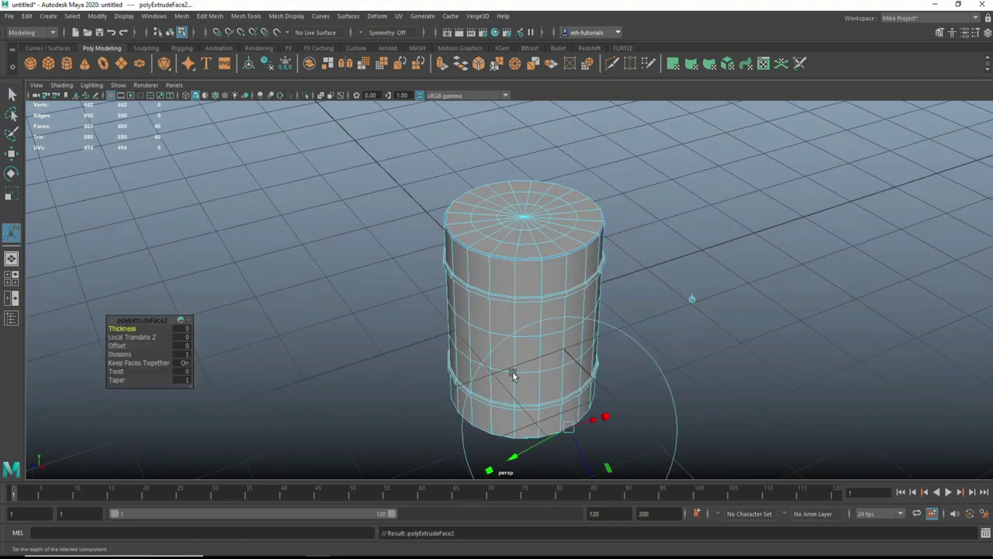
left_click(183, 328)
type("0.03")
key("Return")
left_click(652, 326)
Return to object mode and check the cylinder with the smooth preview, then turn it off.
right_click(556, 273)
left_click(606, 257)
key("3")
left_click(714, 321)
left_click_drag(714, 321, 503, 281, "alt")
left_click(503, 287)
key("1")
right_click_drag(556, 360, 680, 318, "alt")
left_click_drag(680, 318, 420, 237, "alt")
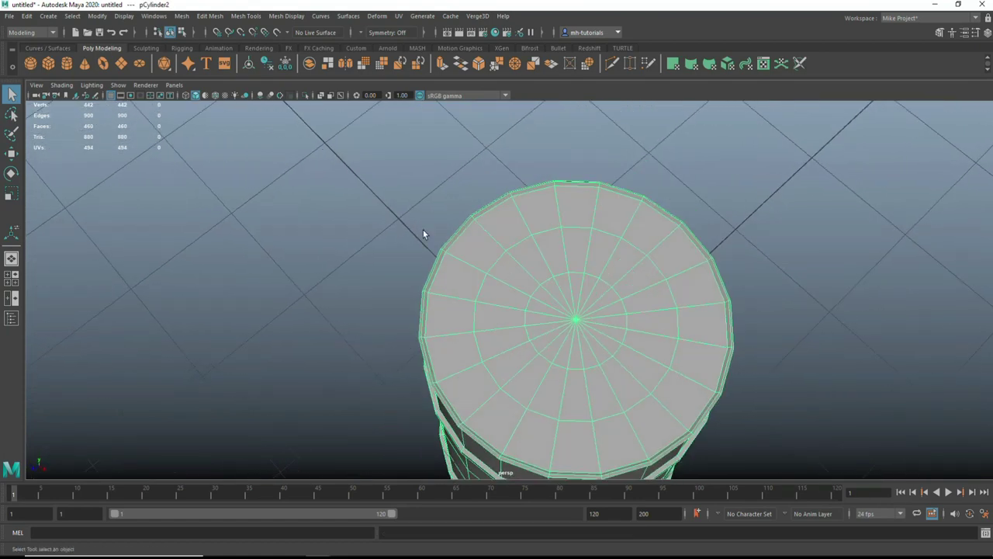
Insert equal-distance support edge loops near the top and bottom cap rims.
key("ctrl+shift+e")
left_click(204, 205)
scroll(463, 230, "up", 2)
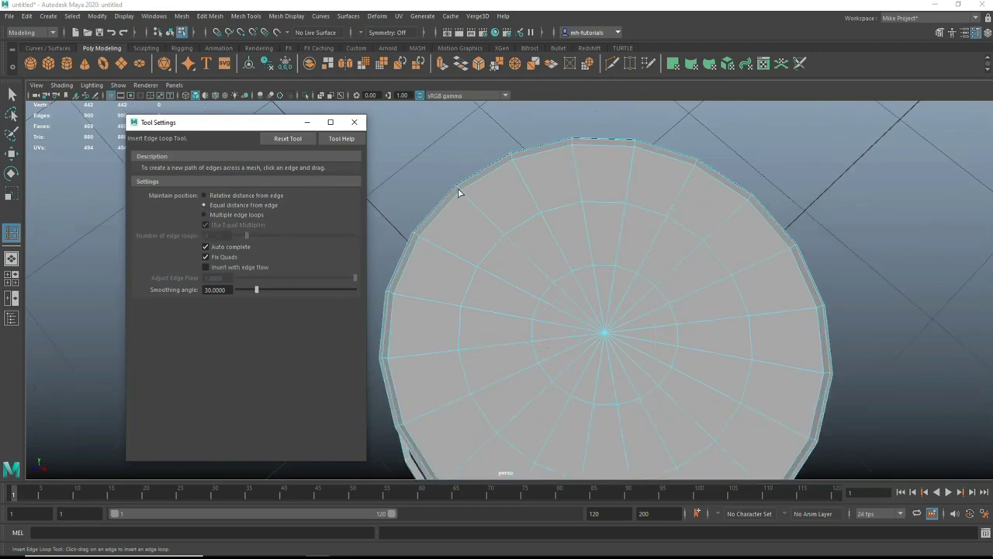
left_click(461, 190)
left_click_drag(497, 257, 577, 239, "alt")
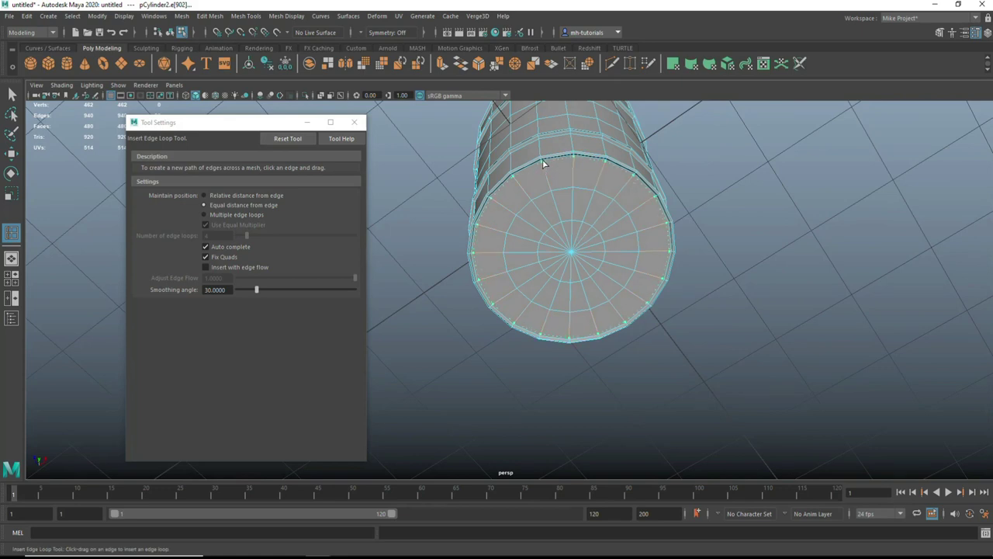
left_click(544, 162)
mouse_move(544, 161)
left_mouse_down("alt")
mouse_move(743, 237)
mouse_move(738, 268)
left_mouse_up("alt")
Recheck the smoothed cylinder in object mode and close the Tool Settings window.
key("q")
right_click(617, 217)
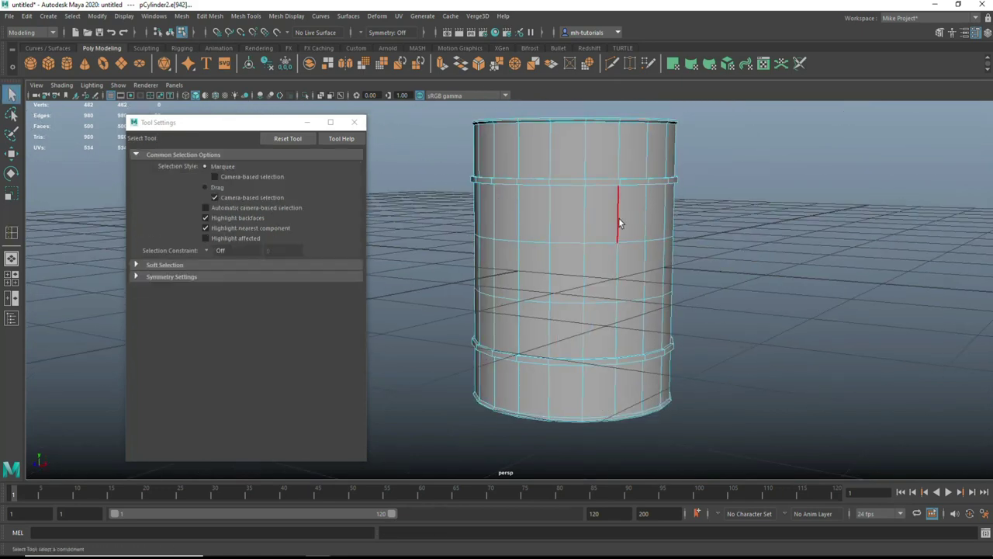
left_click(653, 203)
key("3")
left_click(745, 261)
mouse_move(750, 260)
left_mouse_down("alt")
mouse_move(753, 274)
mouse_move(726, 275)
left_mouse_up("alt")
left_click(656, 266)
key("1")
scroll(758, 315, "up", 3)
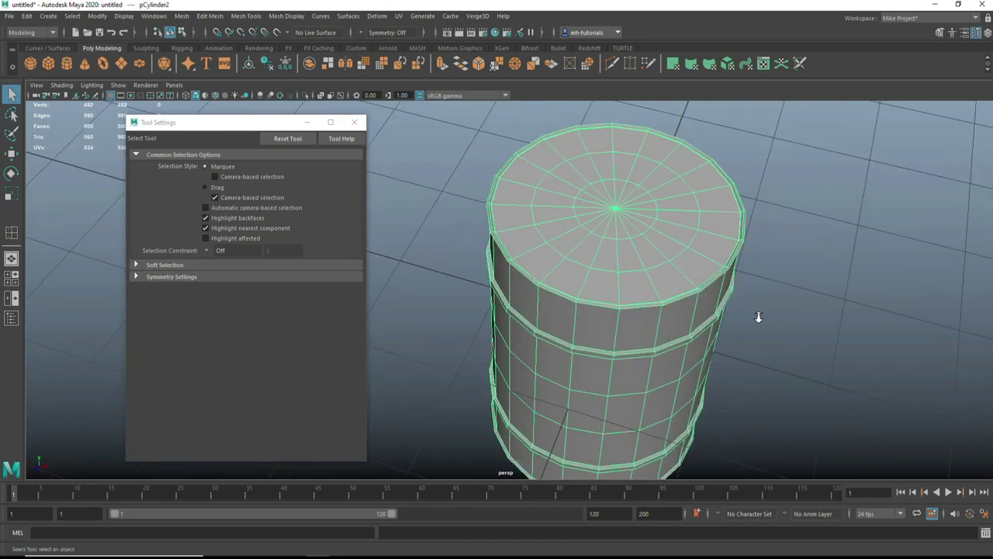
left_click(354, 122)
scroll(317, 281, "down", 3)
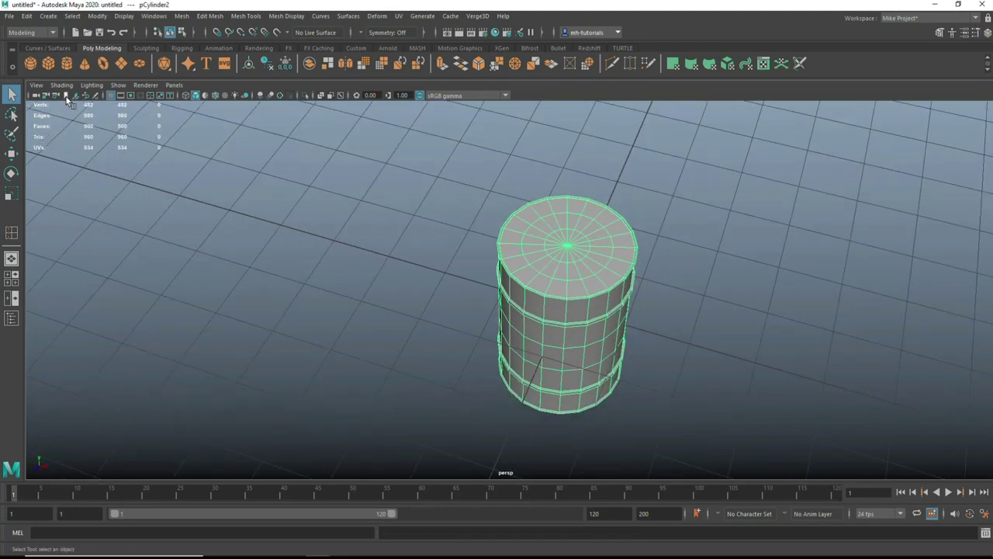
Create a polygon pipe and raise it above the barrel.
left_click(48, 16)
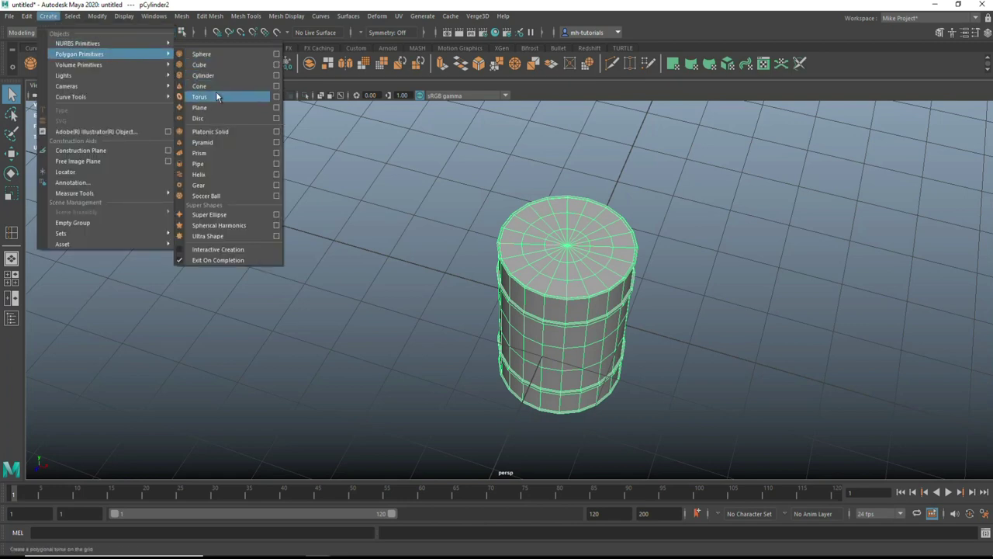
left_click(222, 165)
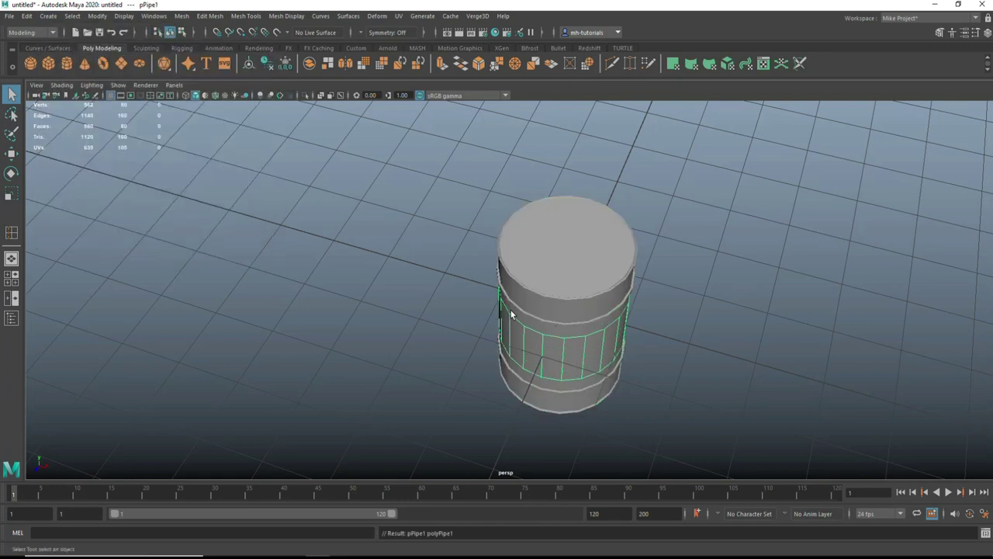
key("w")
left_click_drag(567, 249, 570, 80)
mouse_move(578, 272)
left_mouse_down("alt")
mouse_move(587, 373)
mouse_move(641, 339)
left_mouse_up("alt")
middle_click_drag(641, 339, 665, 459, "alt")
Select and delete the pipe's faces, then undo the deletion.
right_click(755, 201)
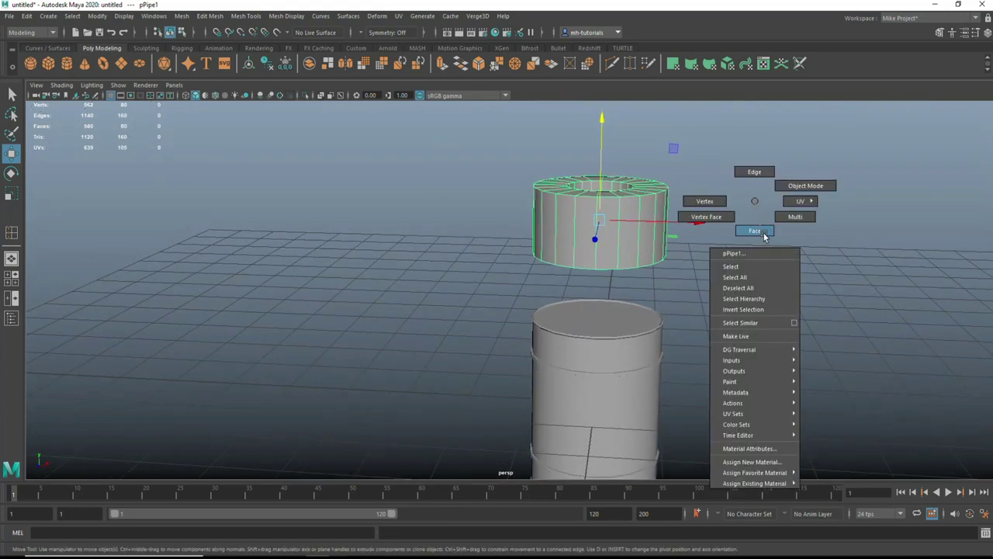
left_click(755, 230)
mouse_move(492, 217)
left_mouse_down()
mouse_move(665, 259)
mouse_move(708, 291)
left_mouse_up()
key("Delete")
key("ctrl+z")
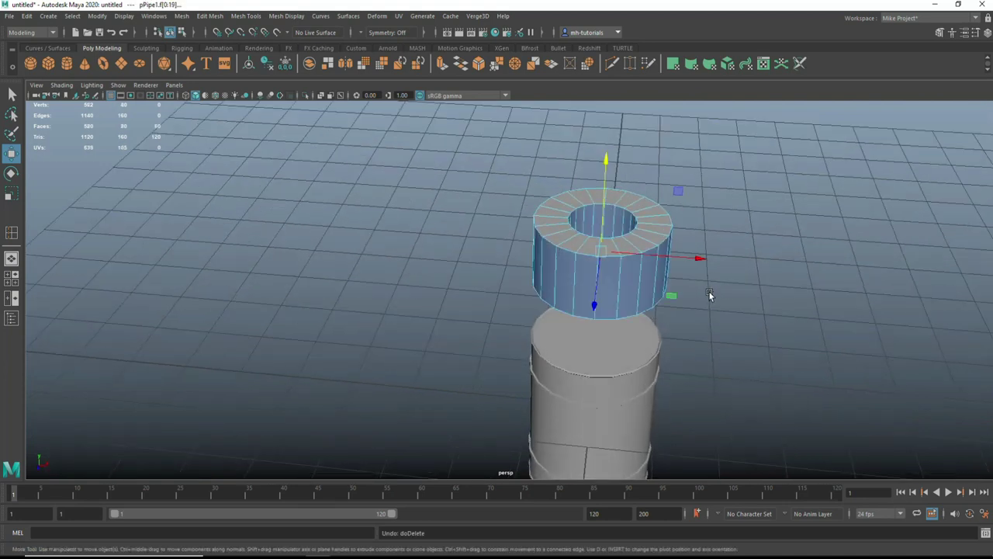
Set the pipe's Subdivisions Axis to 8 in polyPipe1.
key("ctrl+a")
left_click(788, 82)
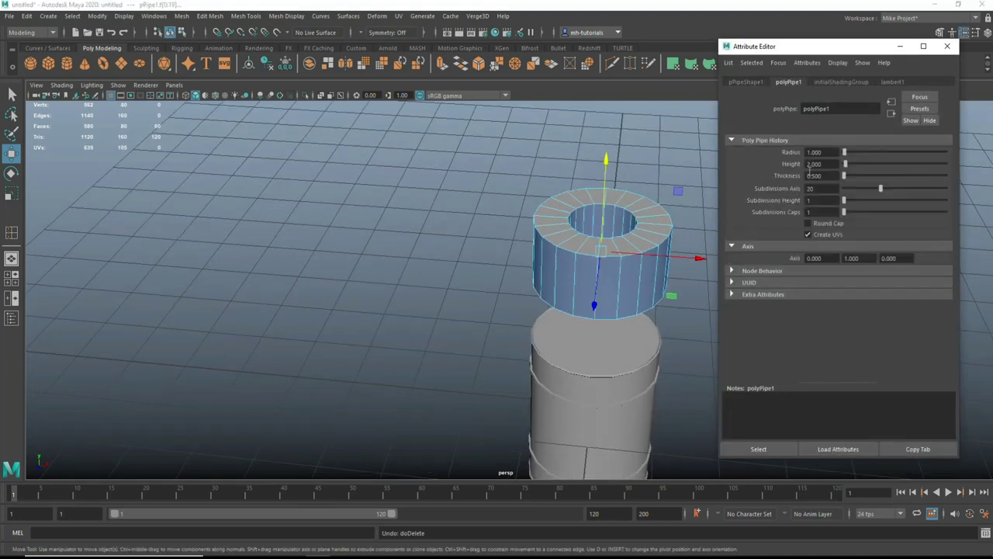
key("Return")
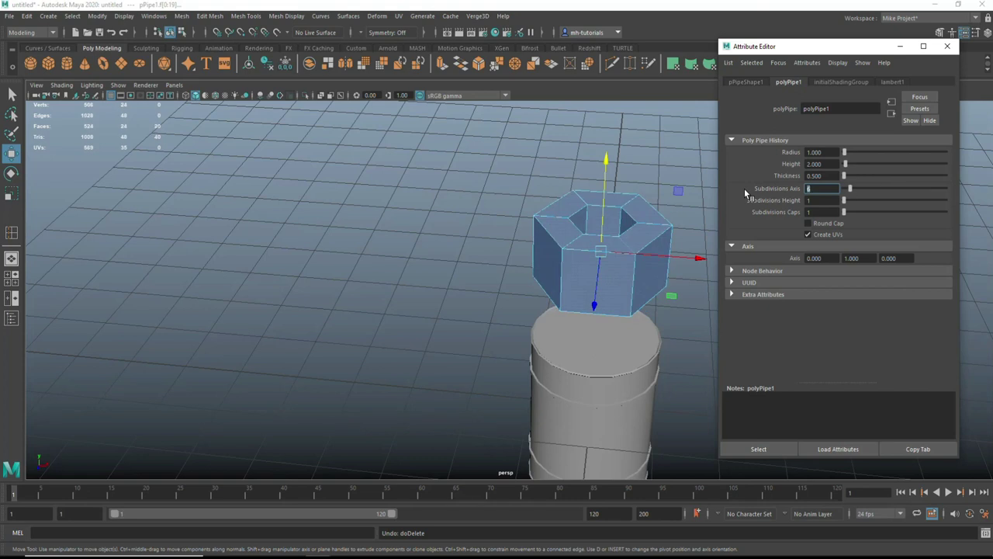
type("8")
key("Return")
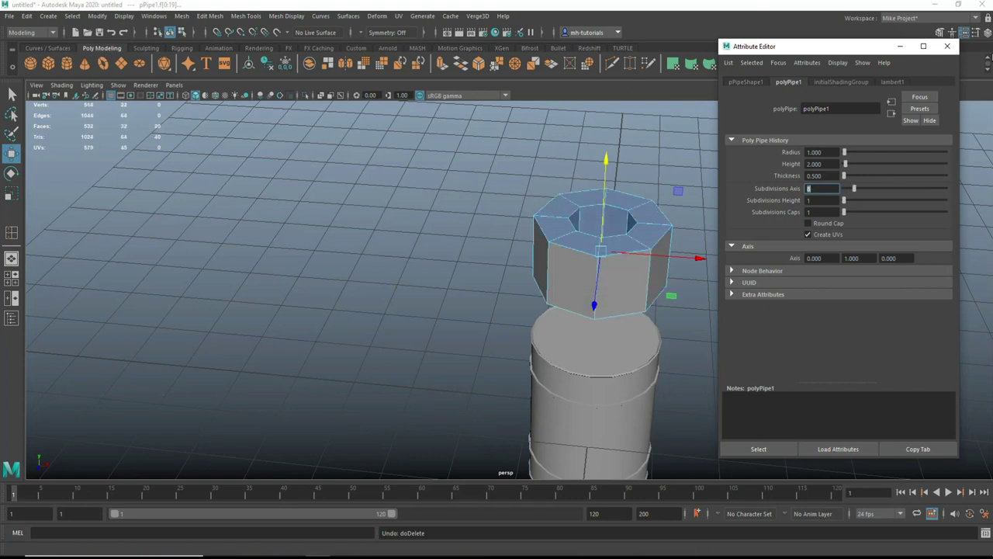
left_click(940, 55)
Delete the pipe's side faces, leaving a flat octagonal ring.
left_click_drag(796, 280, 770, 203, "alt")
right_click(770, 203)
left_click(773, 231)
mouse_move(466, 219)
left_mouse_down()
mouse_move(683, 240)
mouse_move(711, 267)
left_mouse_up()
key("Delete")
right_click_drag(649, 221, 633, 217)
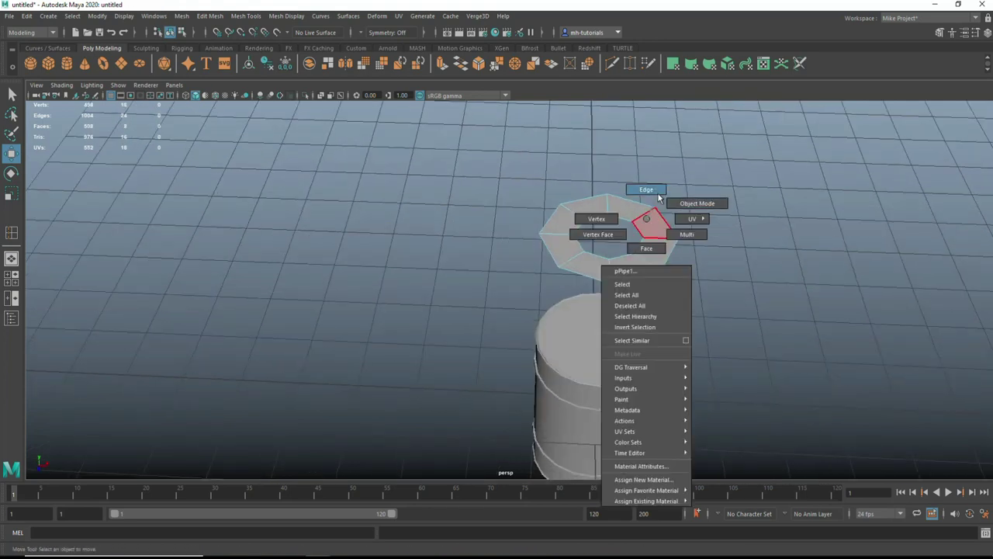
Scale the ring's inner edge loop outward into a thin outline.
double_click(633, 217)
key("r")
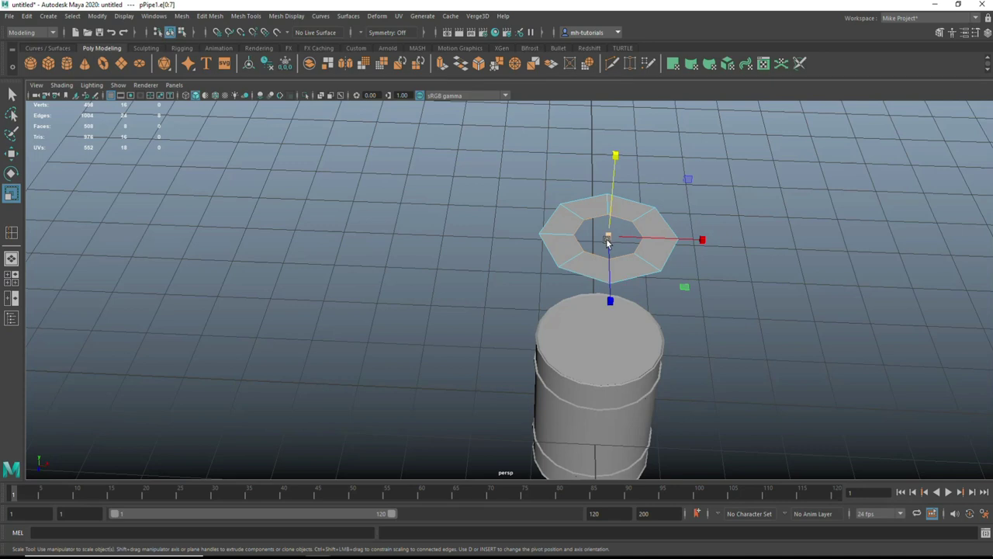
left_click_drag(609, 236, 646, 246)
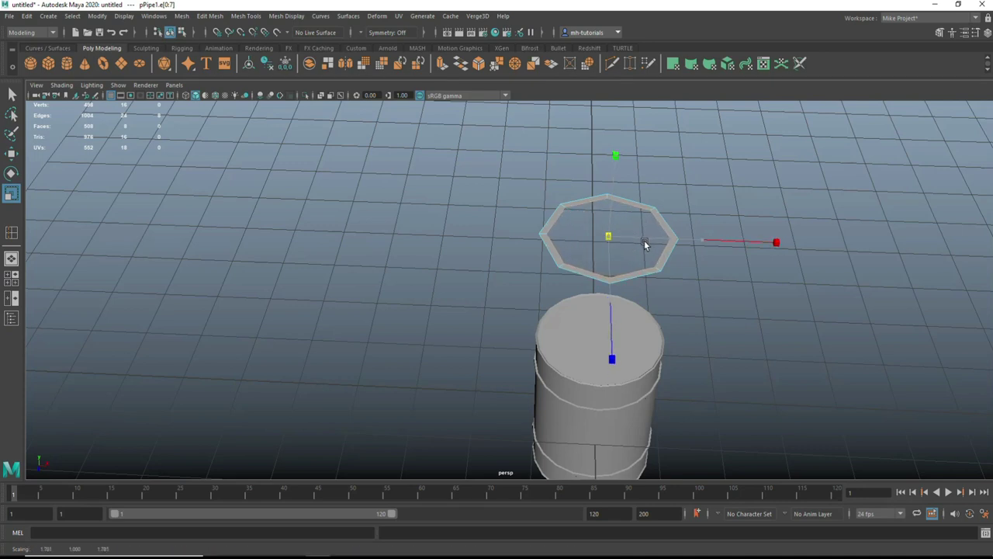
left_click_drag(628, 259, 671, 291, "alt")
Extrude both edge loops of the ring and raise them to give it height.
double_click(678, 273, "shift")
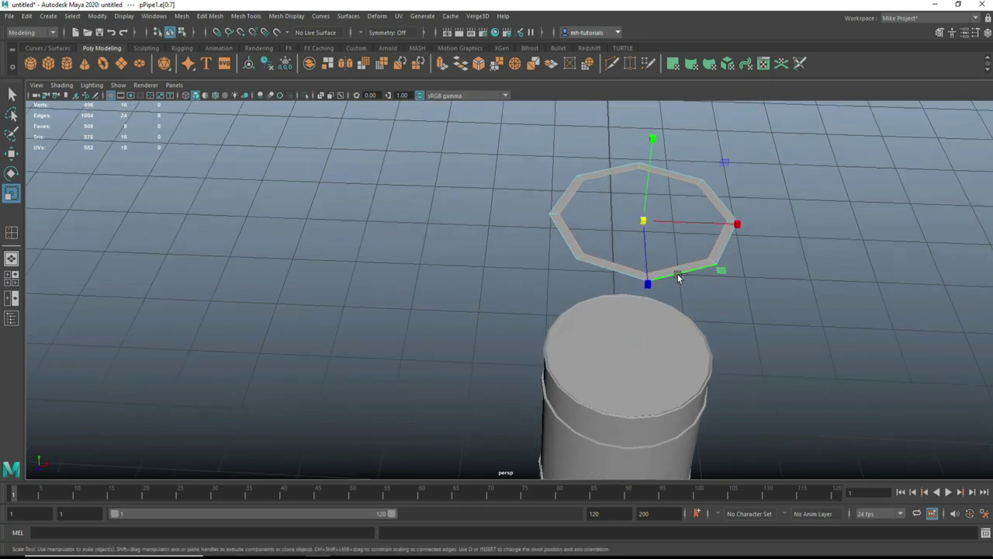
key("ctrl+e")
key("w")
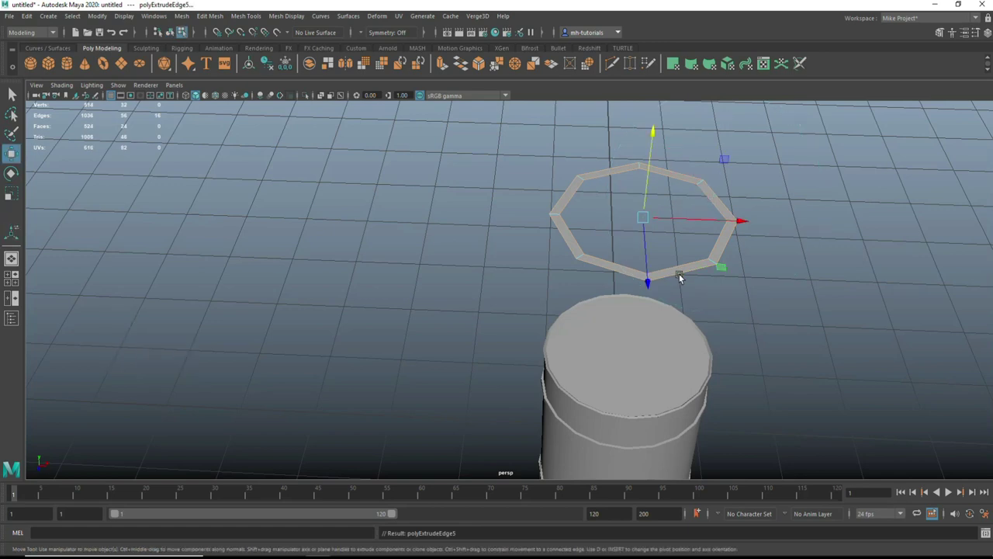
left_click(654, 137)
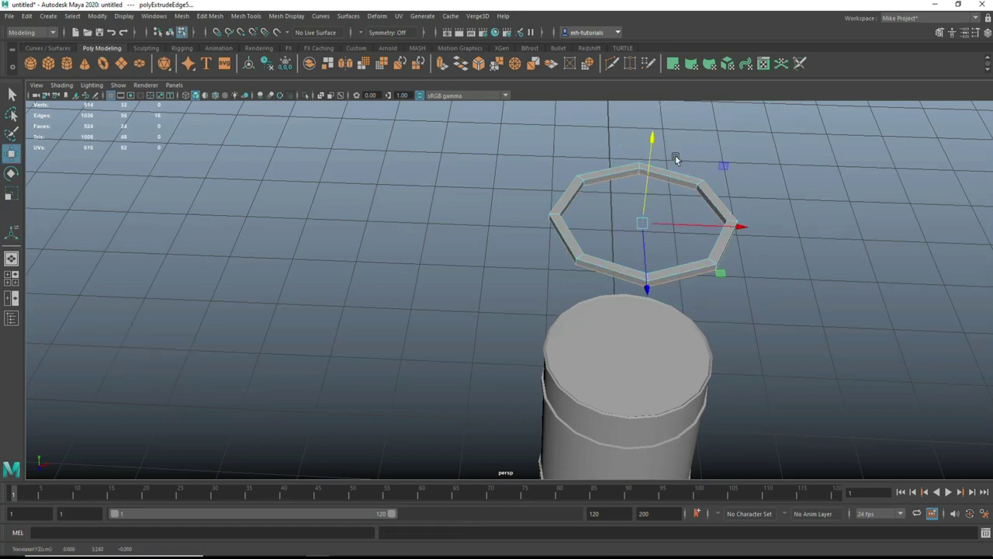
Bevel the ring's two edge loops.
mouse_move(678, 177)
right_mouse_down()
mouse_move(693, 163)
mouse_move(677, 148)
right_mouse_up()
double_click(687, 184)
double_click(720, 200, "shift")
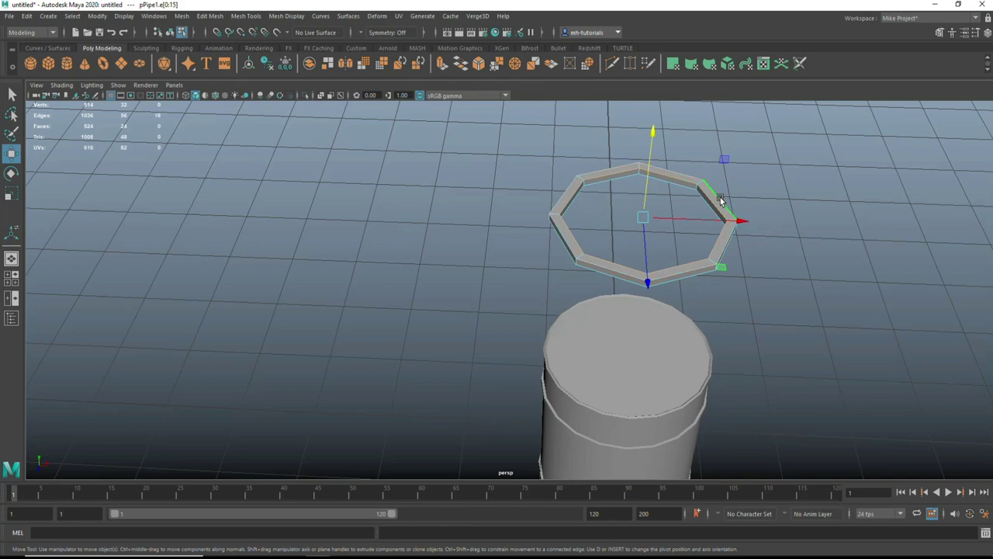
key("ctrl+b")
Lower the finished ring onto the barrel's top and deselect it.
right_click_drag(721, 204, 757, 190)
key("w")
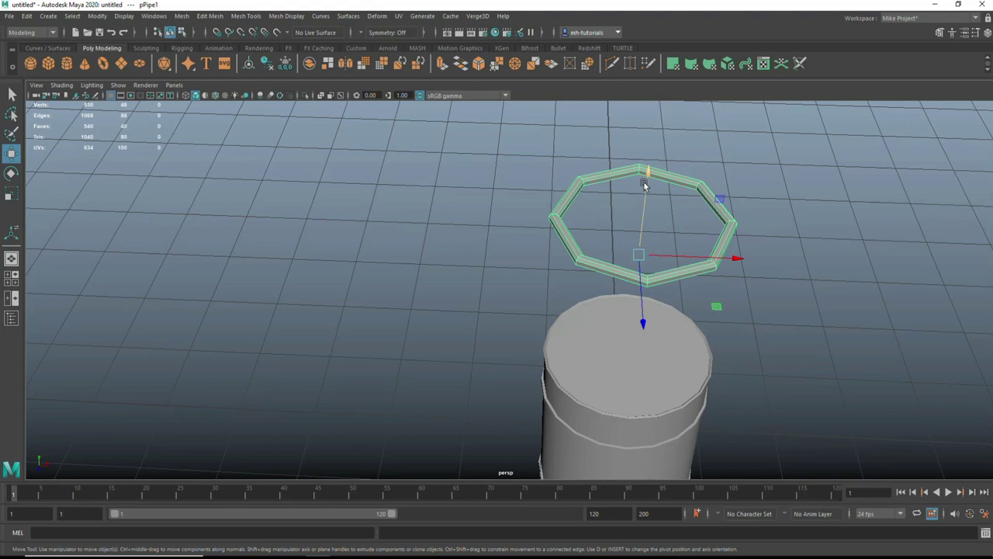
left_click_drag(659, 190, 648, 319)
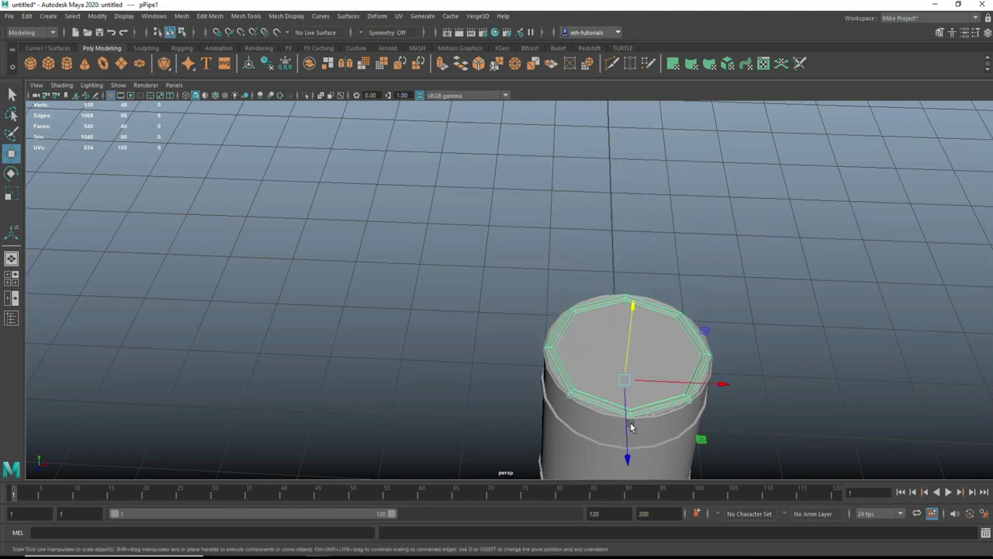
left_click(577, 377)
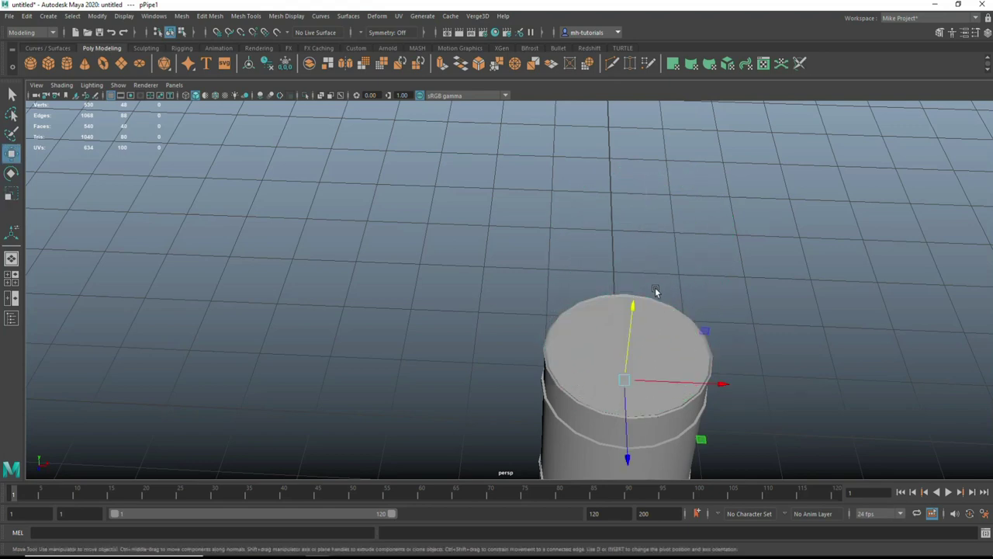
left_click(11, 287)
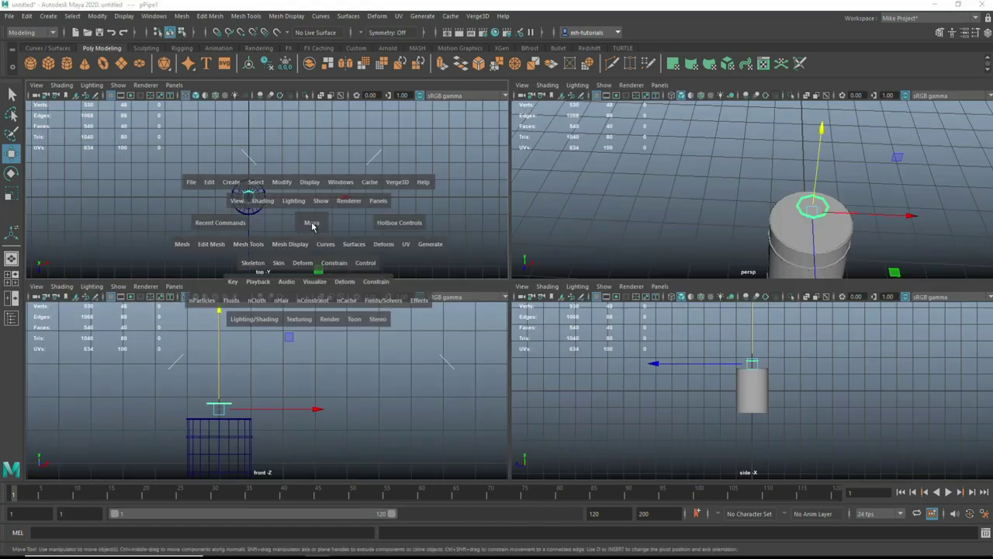
In the top view, shrink the ring and move it toward the lid's edge.
key("space")
key("f")
scroll(419, 295, "down", 5)
scroll(474, 345, "up", 1)
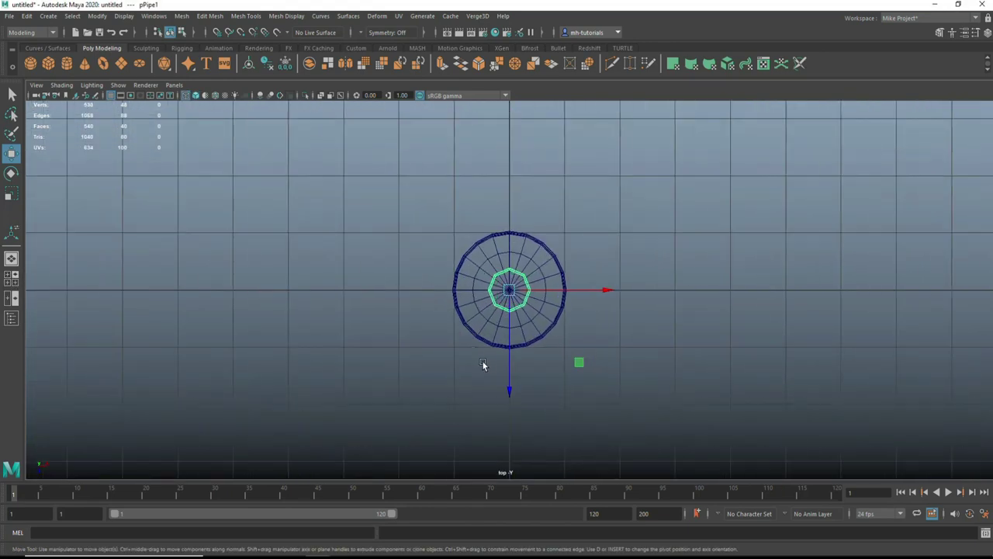
key("r")
left_click_drag(510, 293, 486, 295)
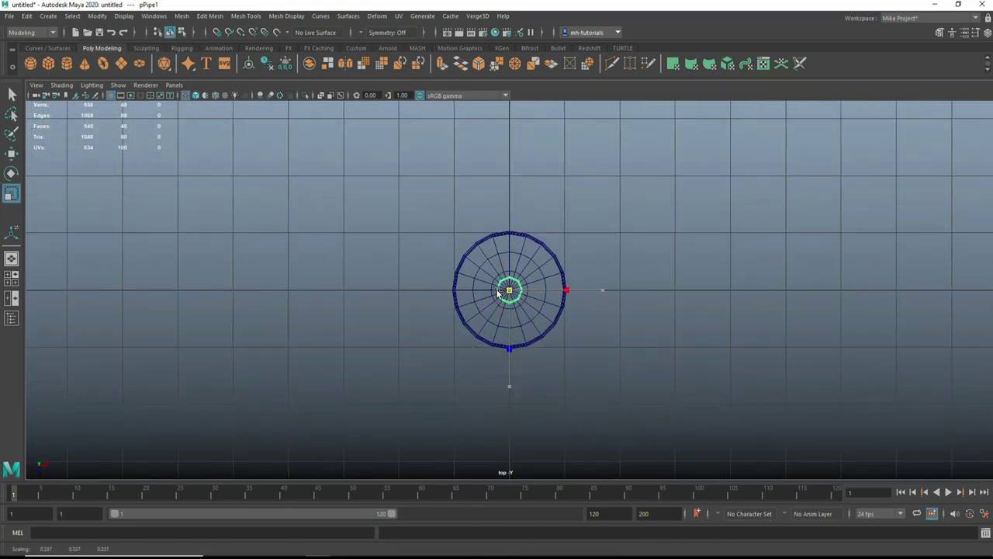
key("w")
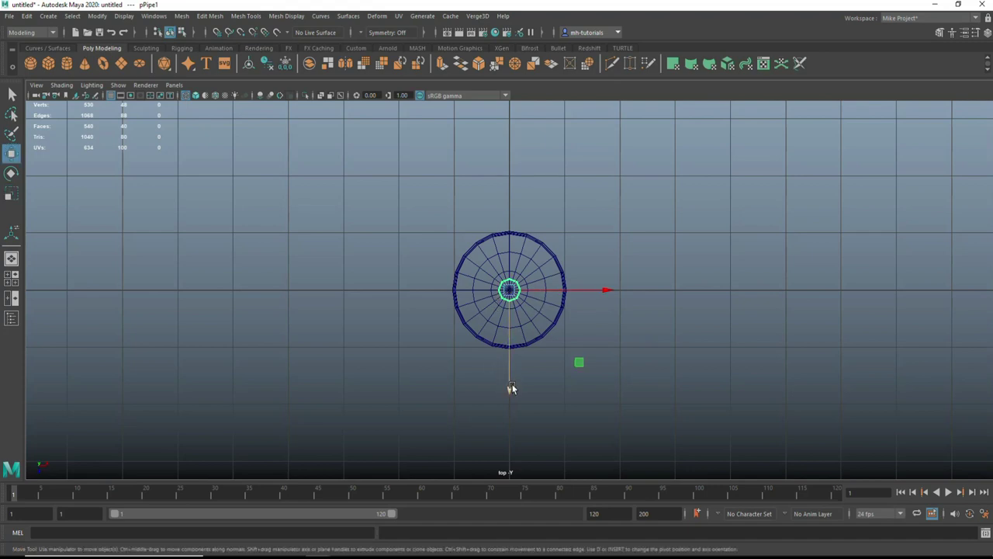
left_click_drag(510, 392, 509, 355)
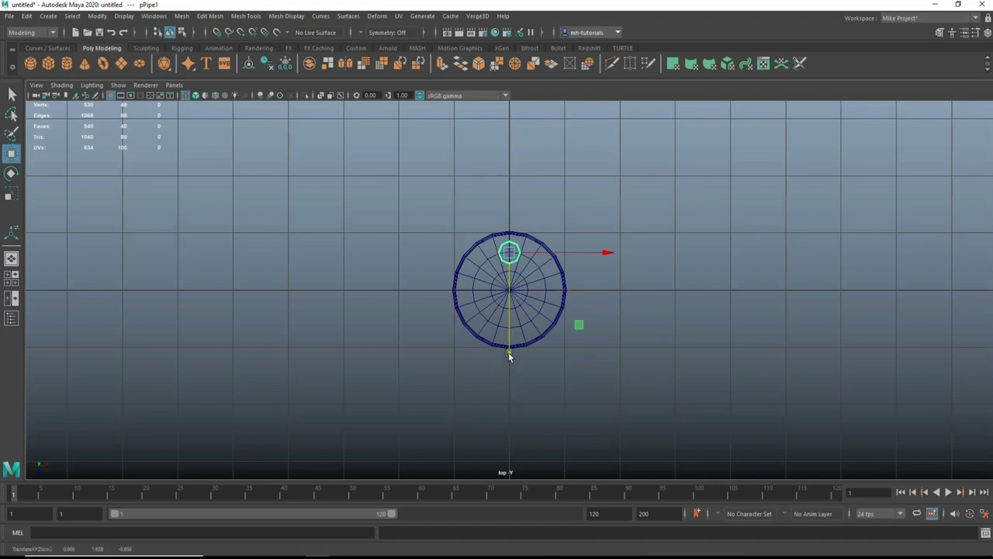
key("f")
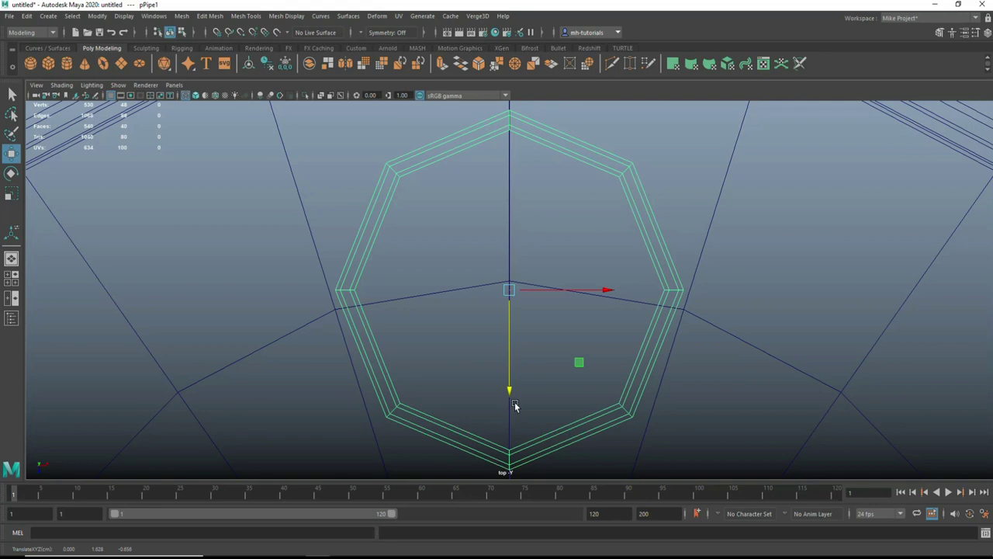
left_click_drag(512, 395, 510, 378)
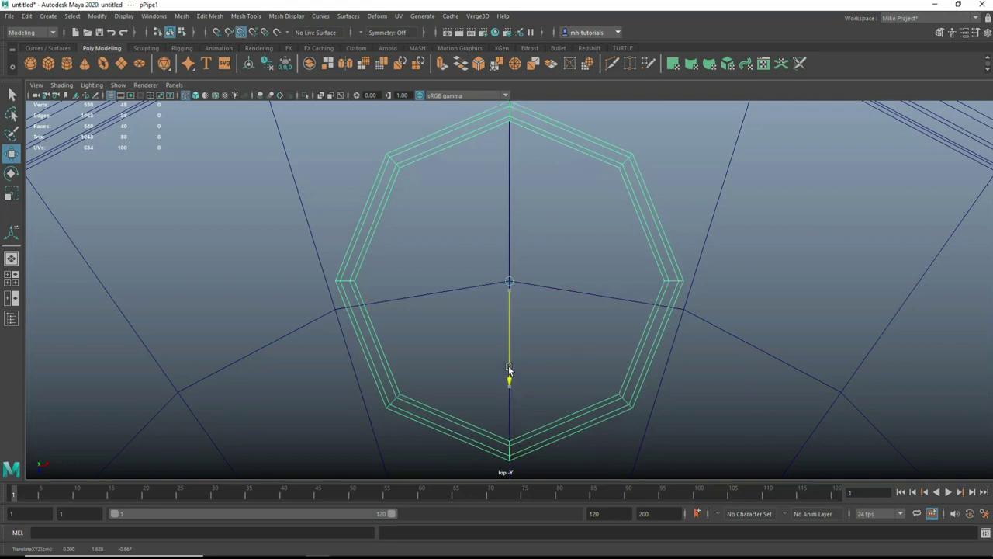
Lower the ring slightly toward the lid in the perspective view.
scroll(421, 284, "down", 3)
scroll(439, 312, "down", 3)
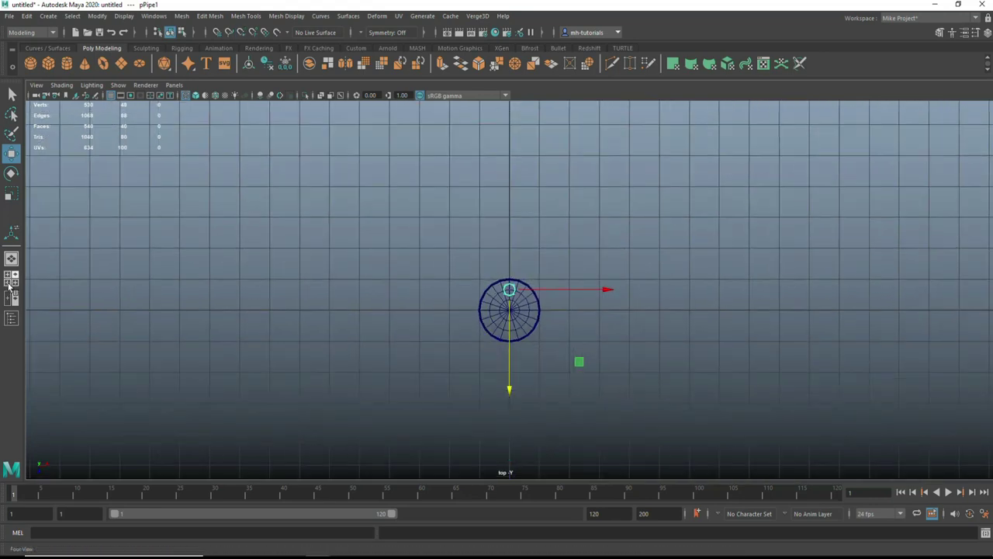
left_click(11, 286)
key("space")
left_click_drag(707, 262, 745, 263, "alt")
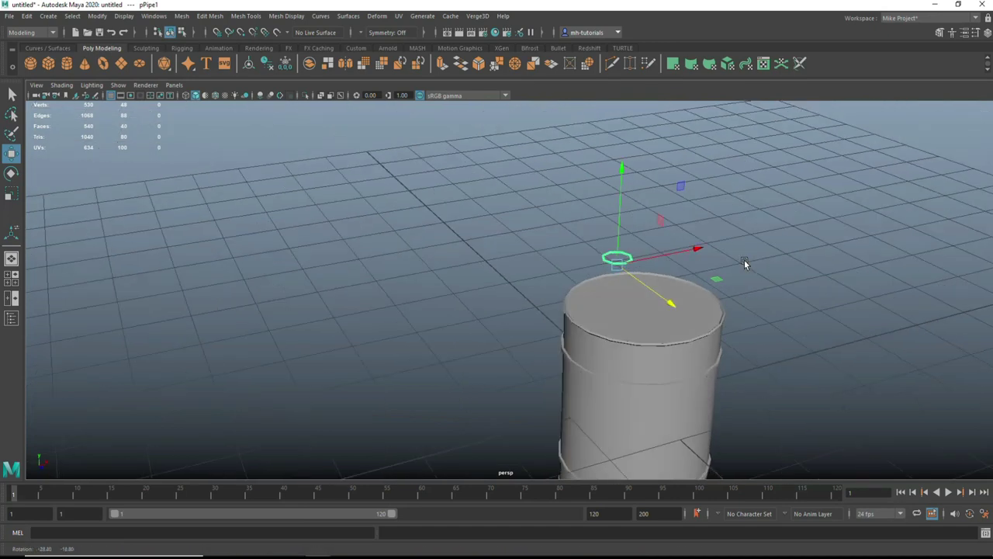
left_click_drag(620, 178, 623, 202)
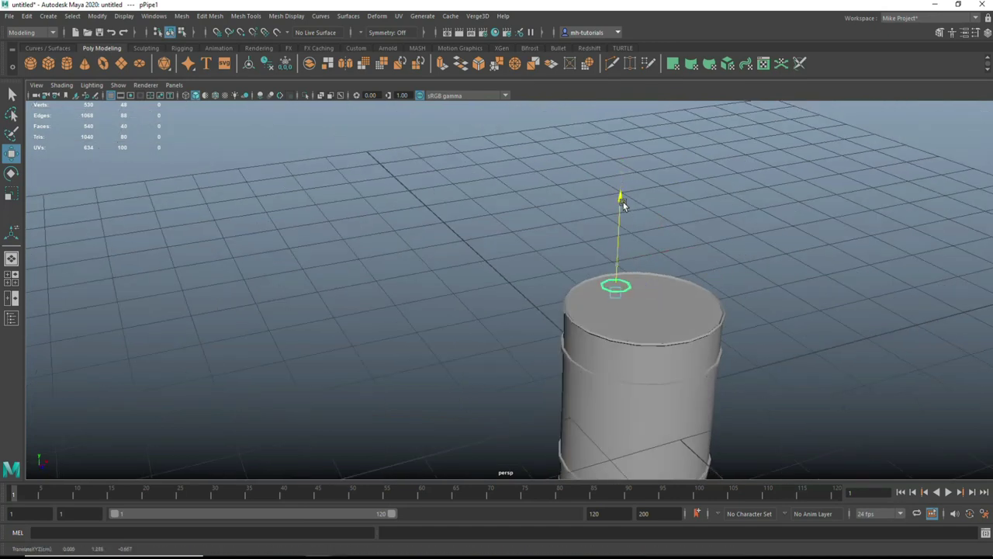
Flatten the ring vertically and set it down onto the lid.
key("f")
scroll(620, 225, "down", 5)
left_click_drag(614, 260, 665, 248, "alt")
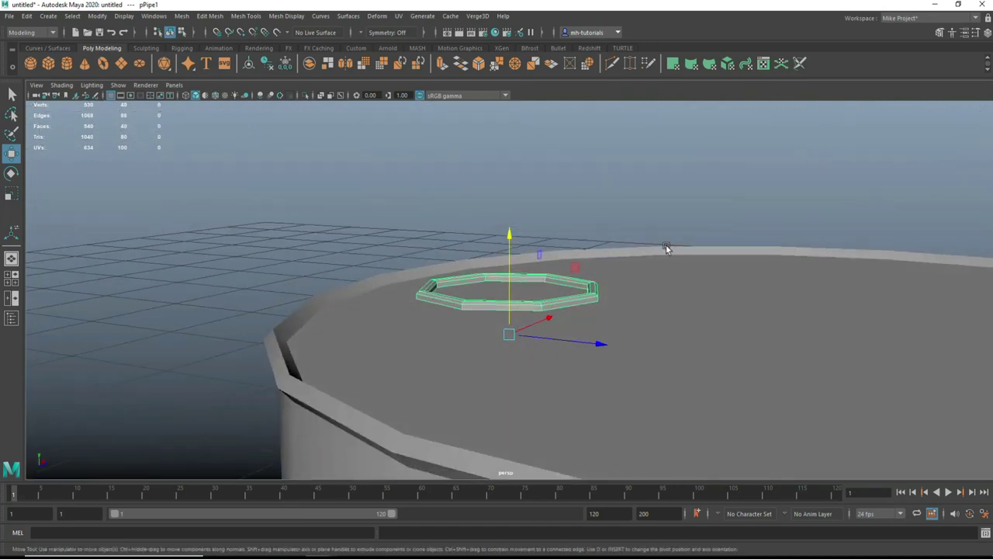
key("r")
left_click_drag(511, 237, 510, 128)
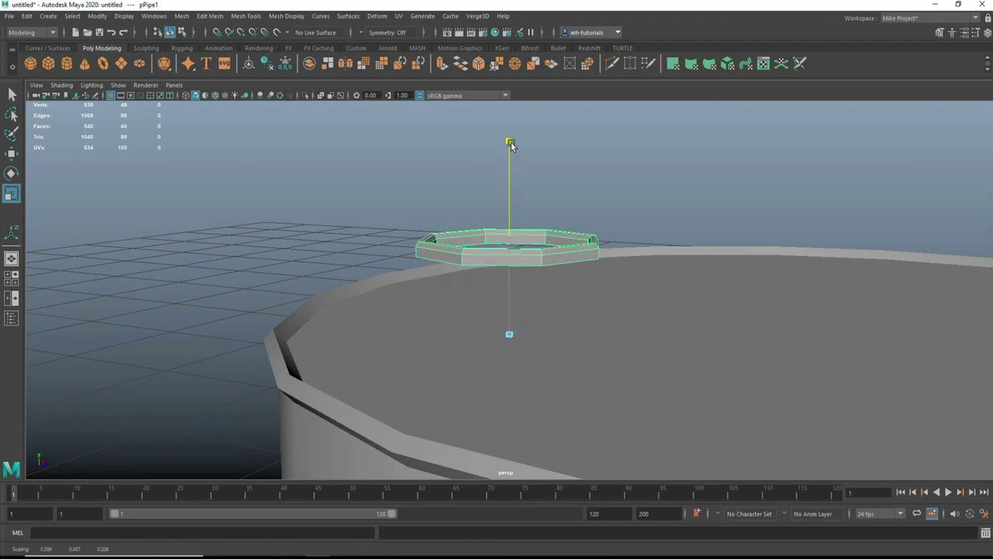
key("w")
left_click_drag(512, 239, 521, 292)
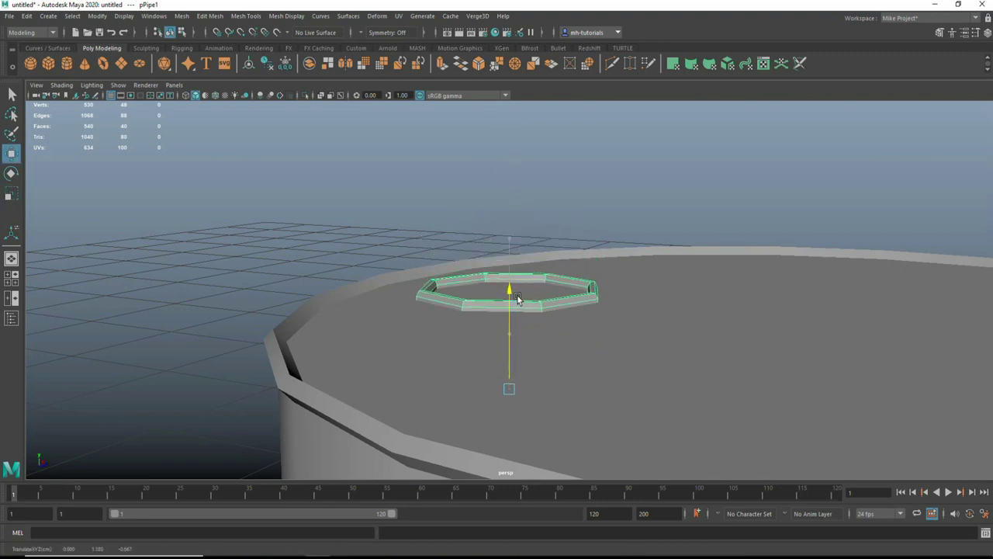
left_click(359, 241)
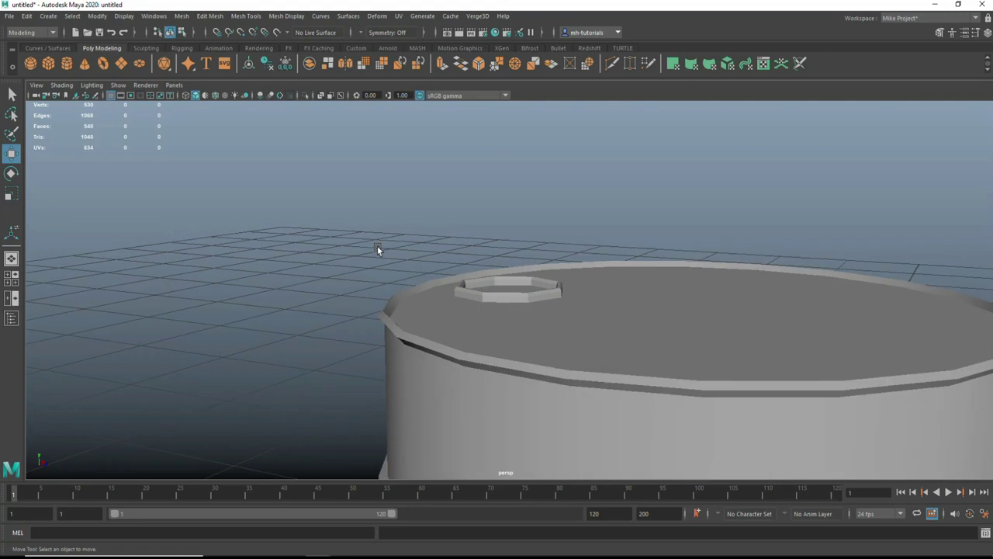
Raise the new cylinder, shrink it into a small plug, and slide it toward the ring.
left_click_drag(365, 242, 457, 299, "alt")
scroll(142, 189, "down", 3)
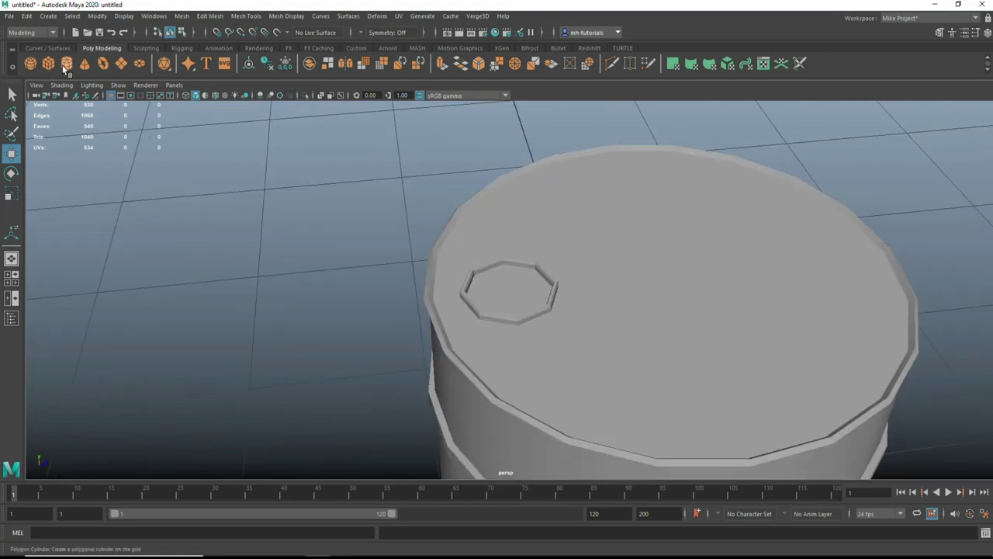
key("ctrl+z")
left_click_drag(585, 312, 587, 190)
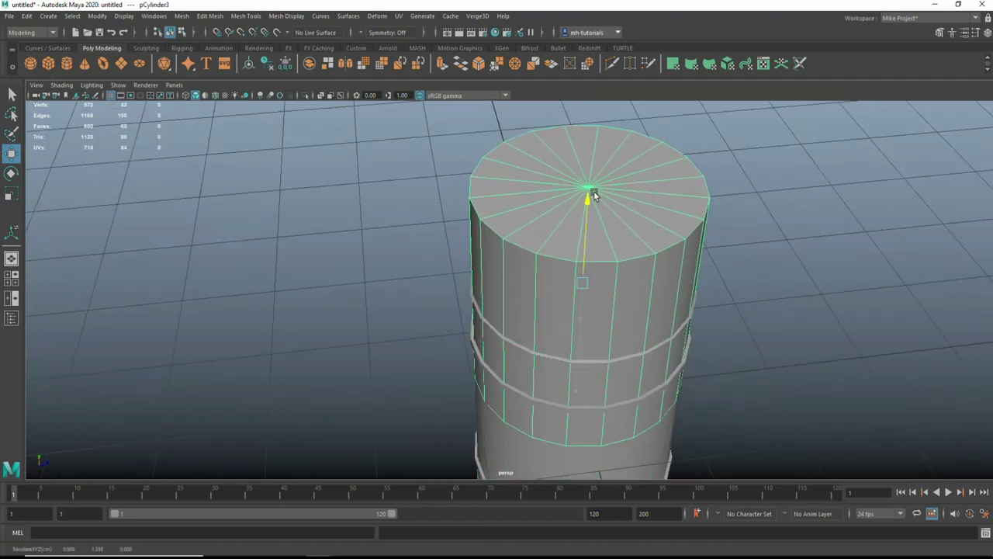
key("r")
left_click_drag(587, 268, 415, 311)
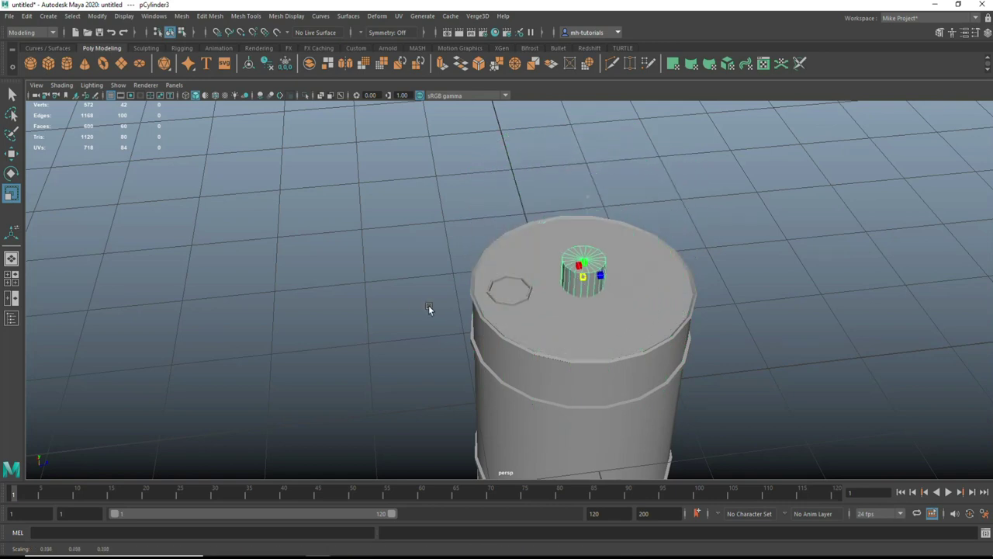
key("w")
left_click_drag(680, 270, 613, 294)
In the top view, centre the plug inside the ring and size it to fit.
key("space")
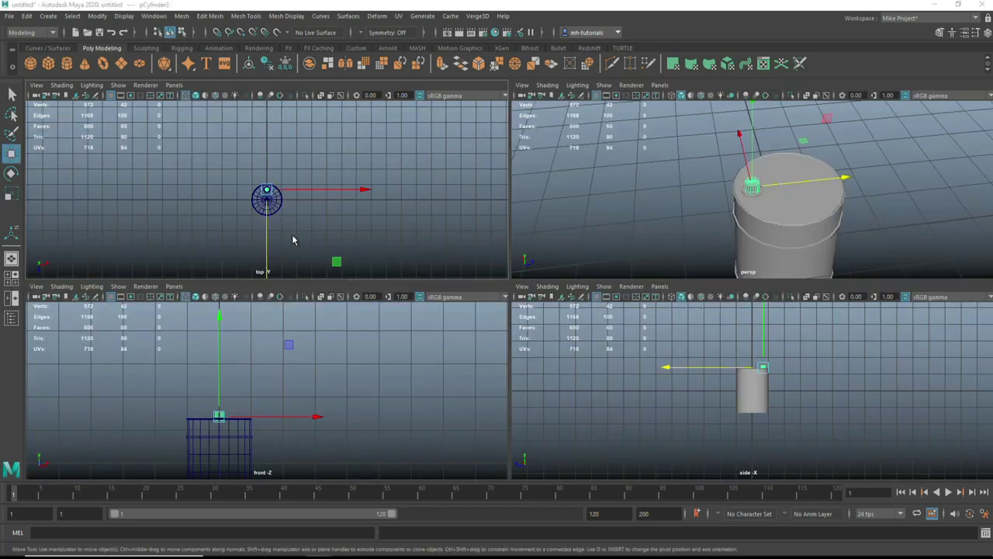
key("space")
key("f")
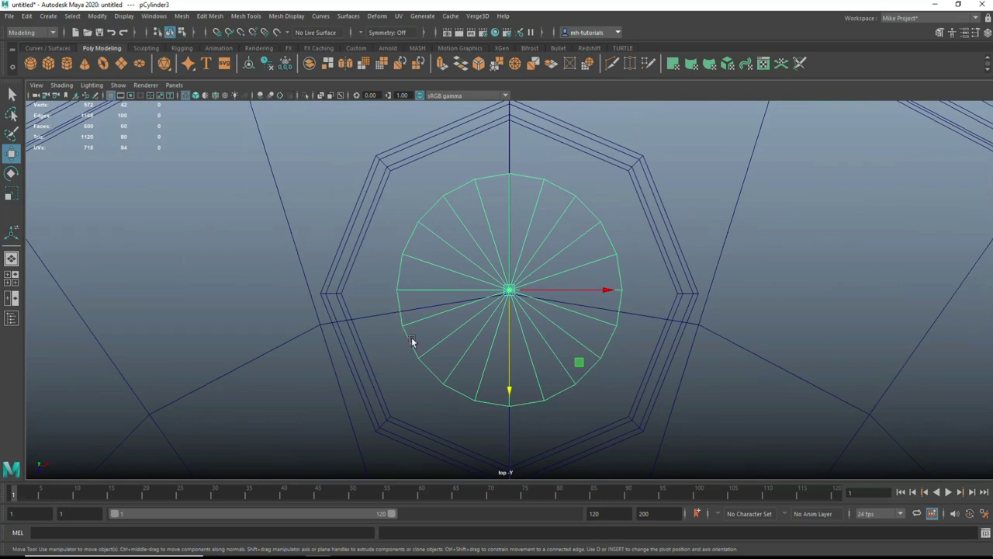
left_click_drag(509, 290, 514, 394)
key("r")
left_click_drag(509, 294, 581, 303)
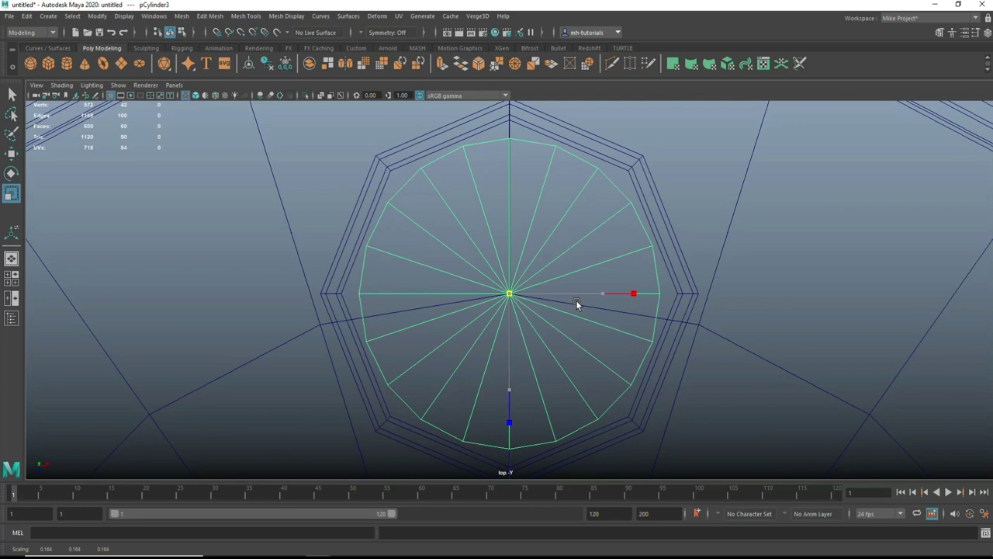
Bevel the plug's top edge loop with a 0.02 fraction.
key("space")
key("space")
scroll(530, 258, "down", 3)
left_click_drag(530, 257, 497, 233, "alt")
right_click_drag(489, 237, 492, 248)
double_click(497, 243)
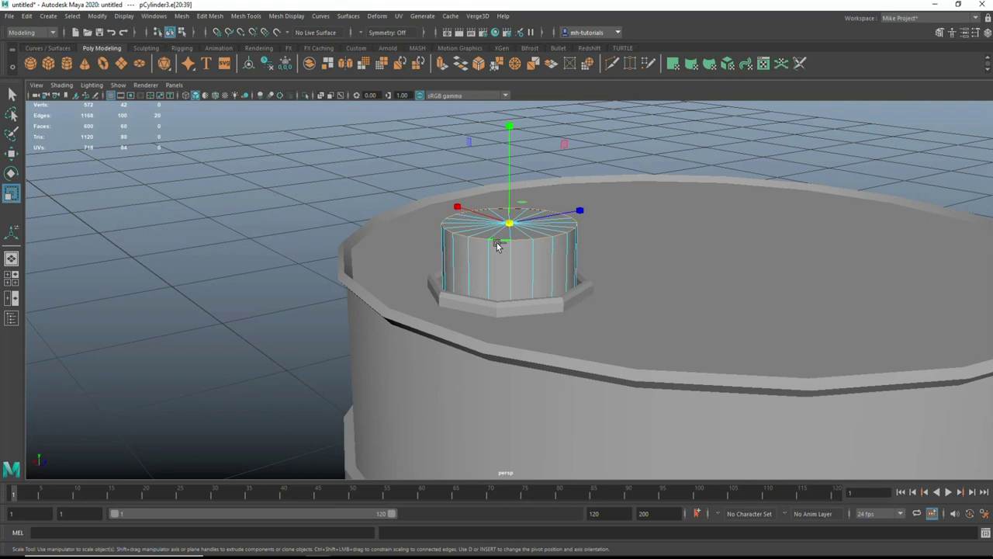
key("ctrl+b")
left_click(159, 330)
type("0.02")
key("Return")
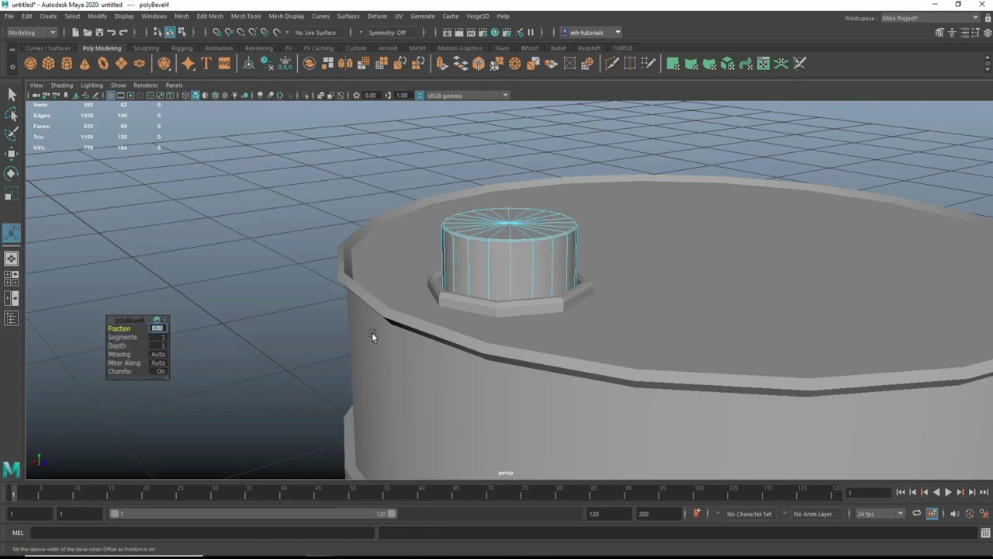
Lower the plug's top vertex ring to flatten the cylinder.
mouse_move(553, 247)
left_mouse_down("alt")
mouse_move(575, 313)
mouse_move(499, 215)
left_mouse_up("alt")
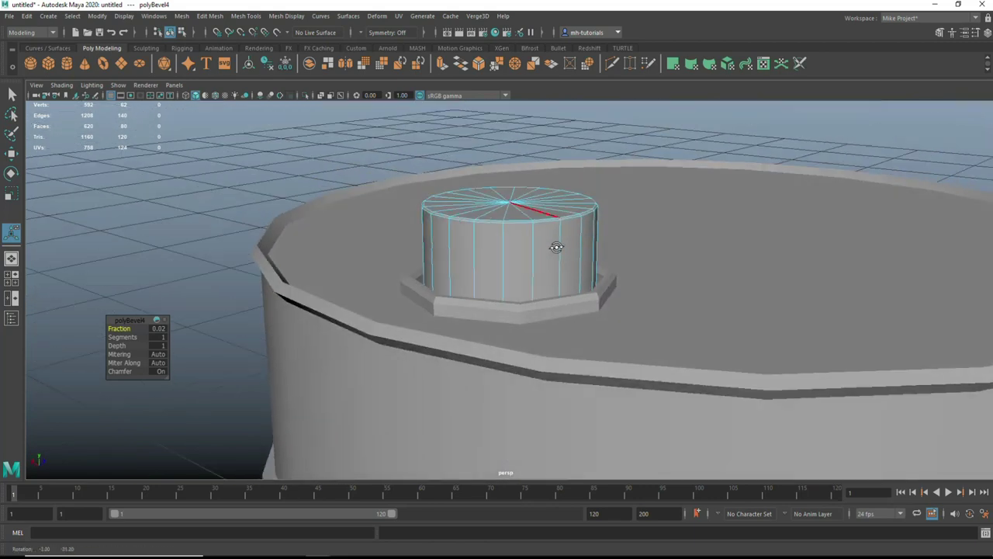
right_click_drag(499, 215, 487, 264)
left_click_drag(363, 163, 621, 198)
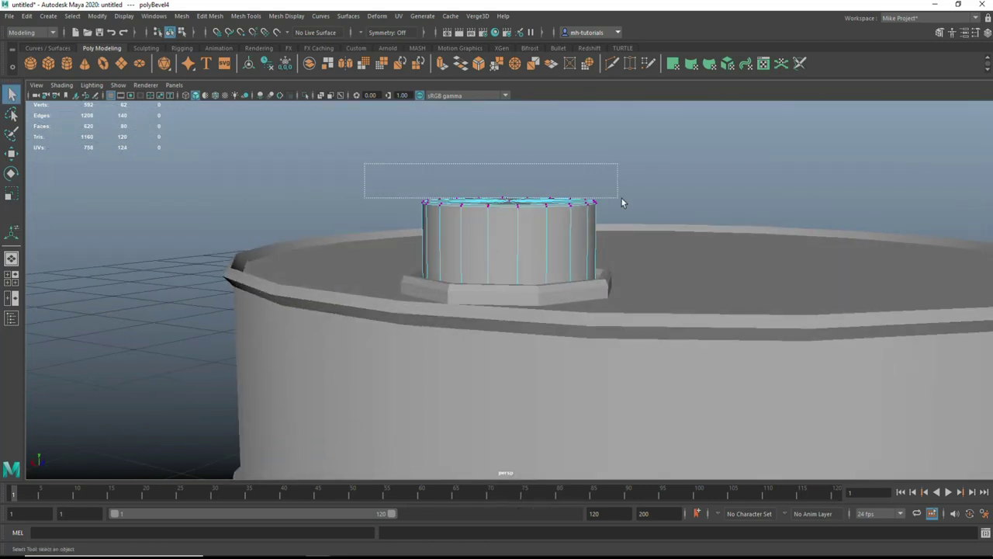
key("w")
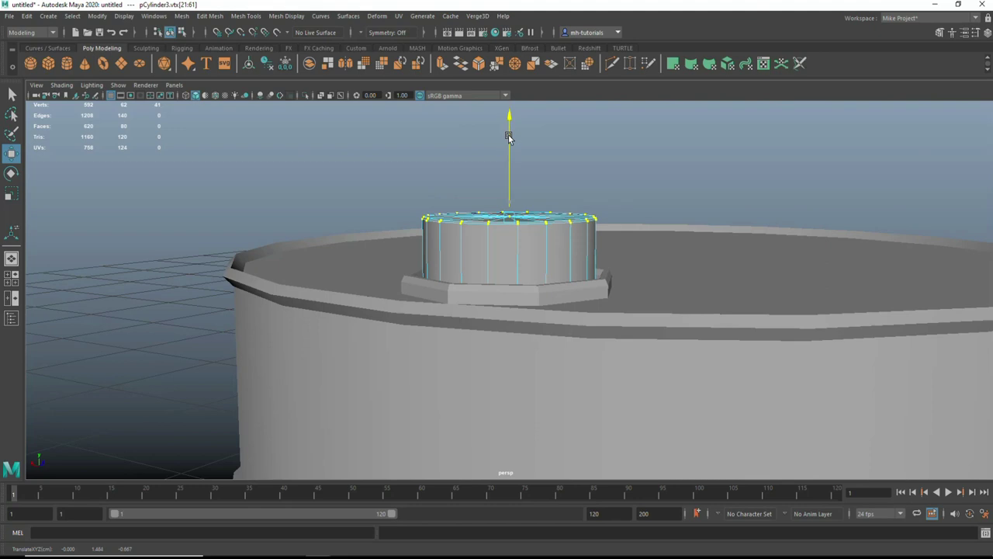
left_click_drag(508, 131, 515, 188)
left_click(174, 269)
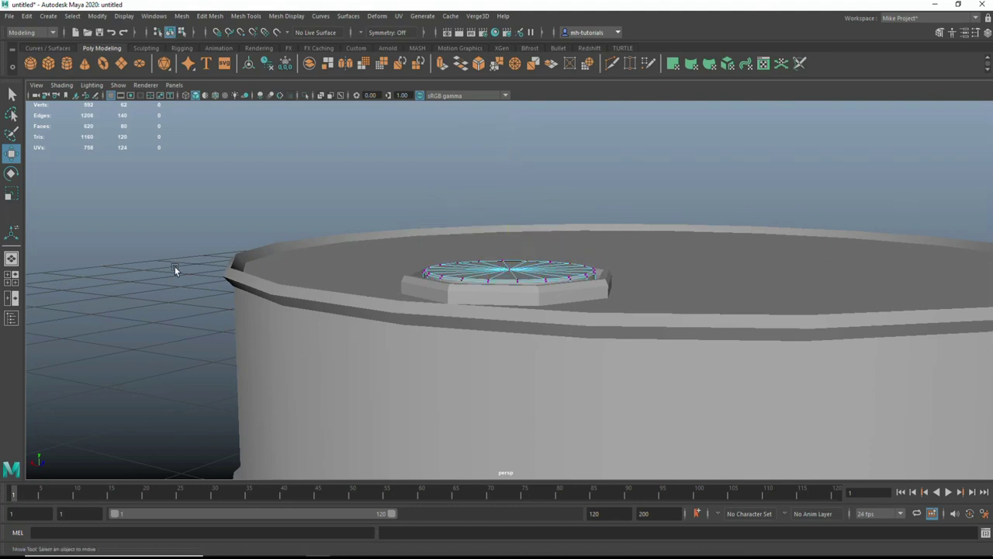
Delete the plug's side faces, working in wireframe.
key("4")
right_click(518, 369)
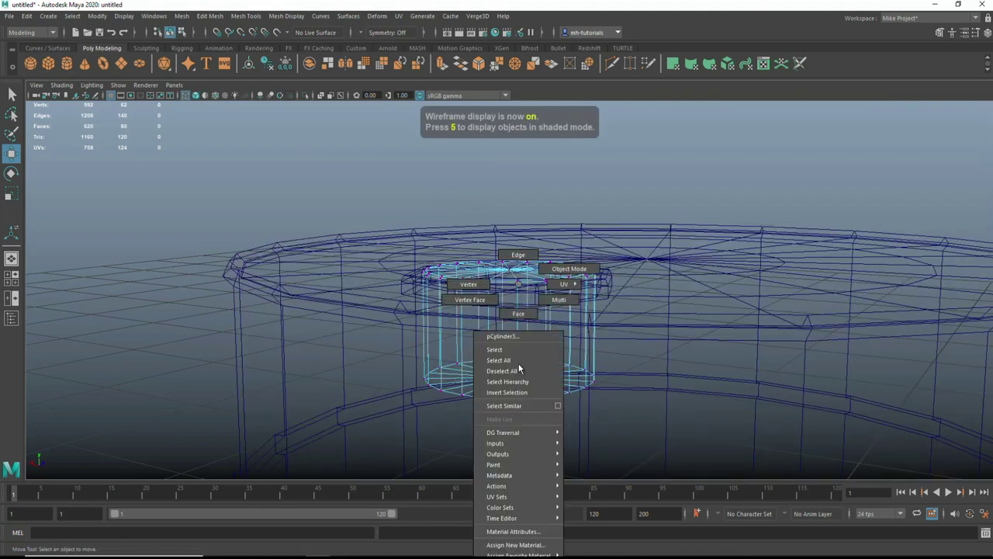
left_click(513, 315)
left_click_drag(372, 344, 708, 473)
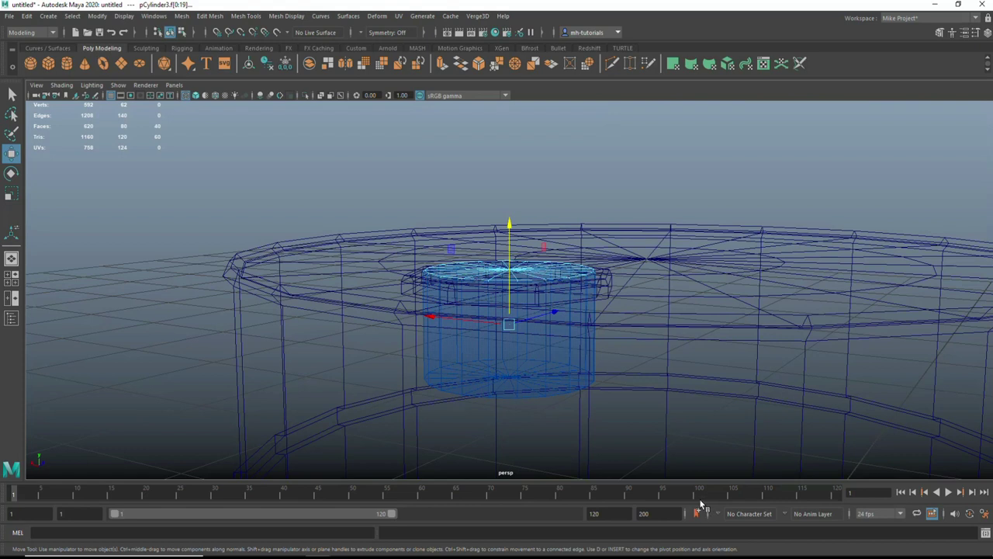
key("Delete")
key("5")
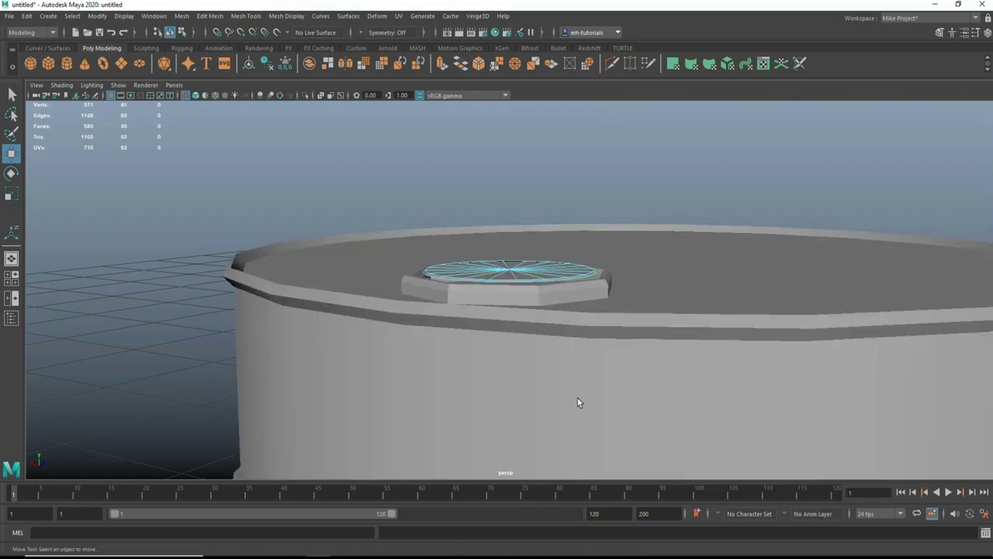
Push the disc's top edges down slightly to sink its top.
mouse_move(572, 361)
left_mouse_down("alt")
mouse_move(582, 385)
mouse_move(484, 318)
left_mouse_up("alt")
right_click_drag(484, 318, 484, 256)
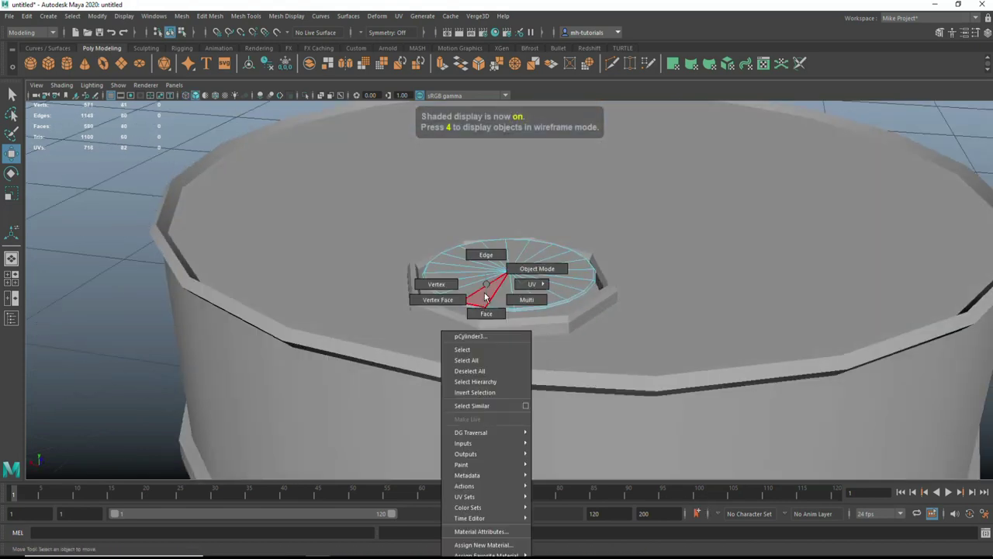
left_click(479, 314)
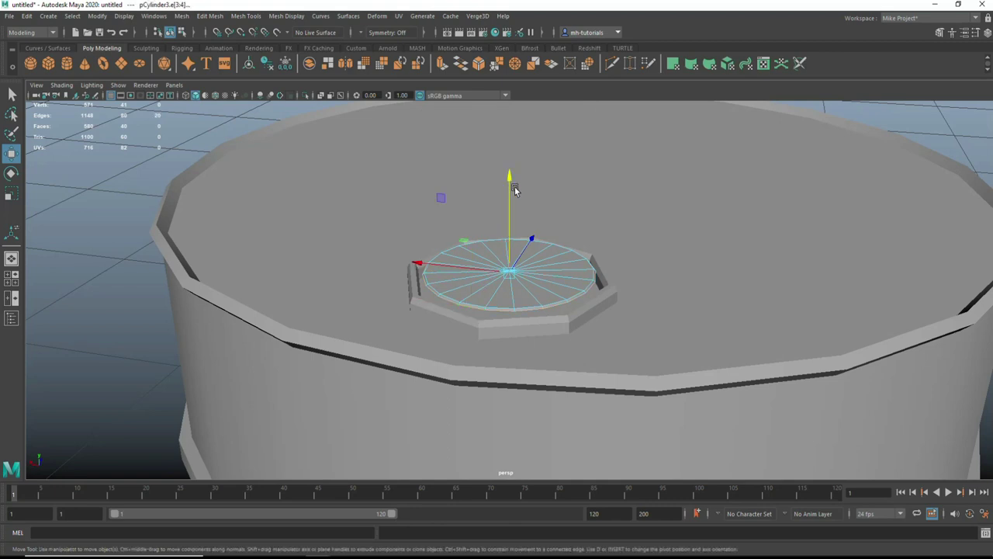
left_click_drag(510, 181, 512, 189)
right_click_drag(288, 253, 145, 320, "alt")
left_click_drag(145, 319, 439, 397, "alt")
right_click_drag(658, 270, 706, 254)
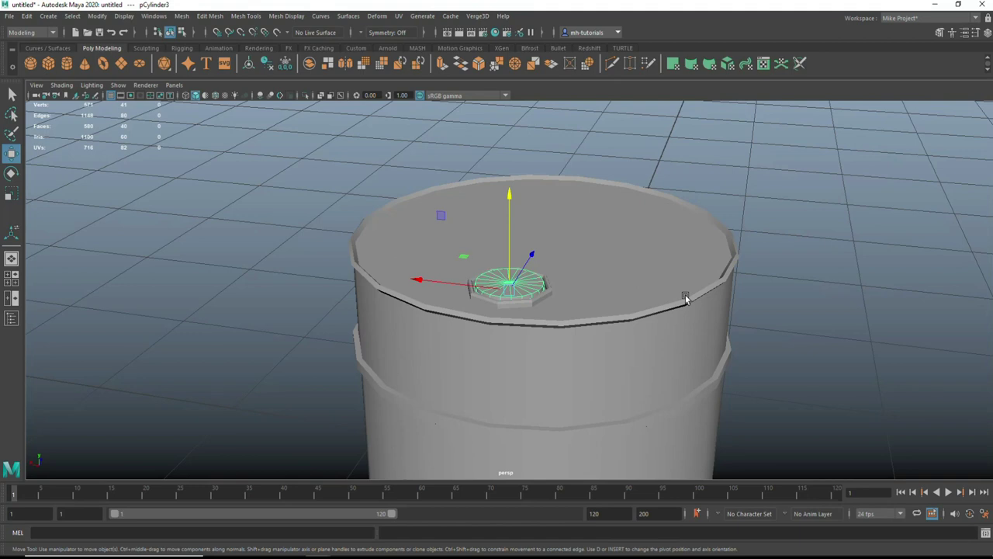
left_click(685, 299)
Apply Mesh > Smooth to the barrel body pCylinder2, then deselect it to inspect.
left_click(181, 15)
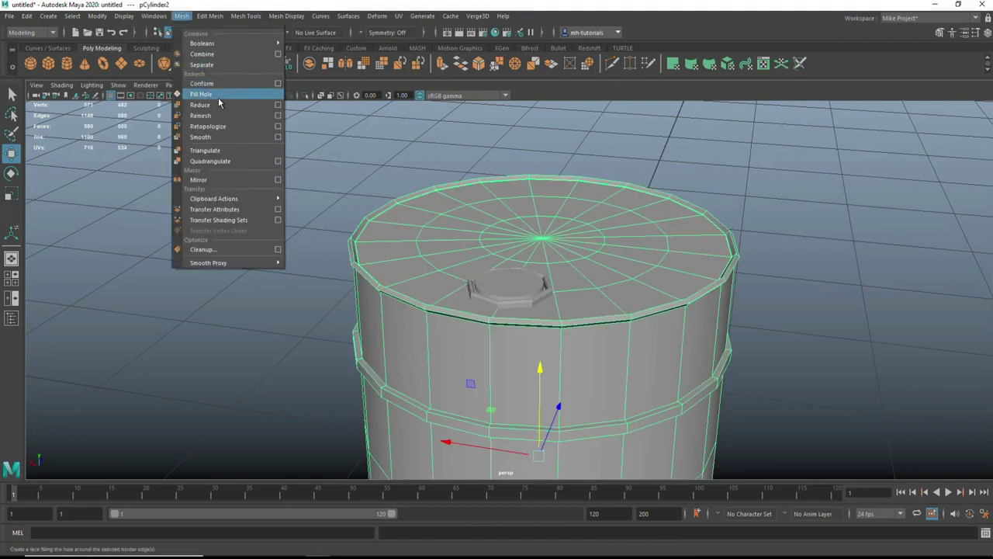
left_click(201, 136)
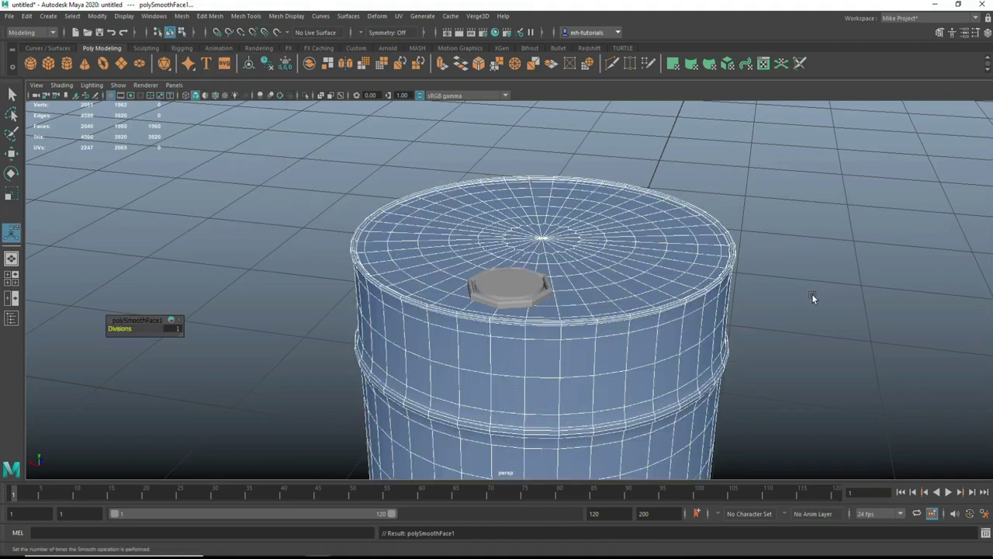
left_click(811, 293)
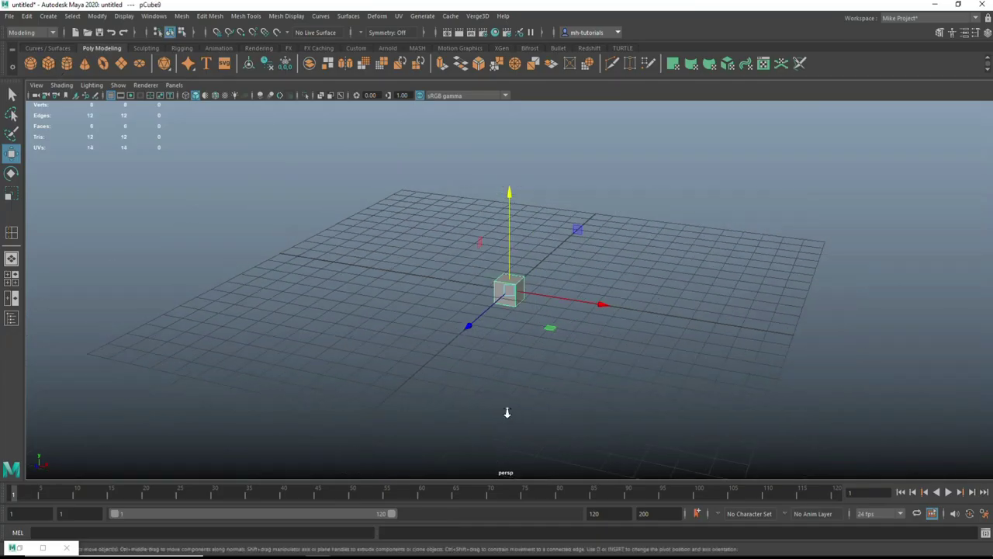
Stretch the cube along Z into a long beam.
key("r")
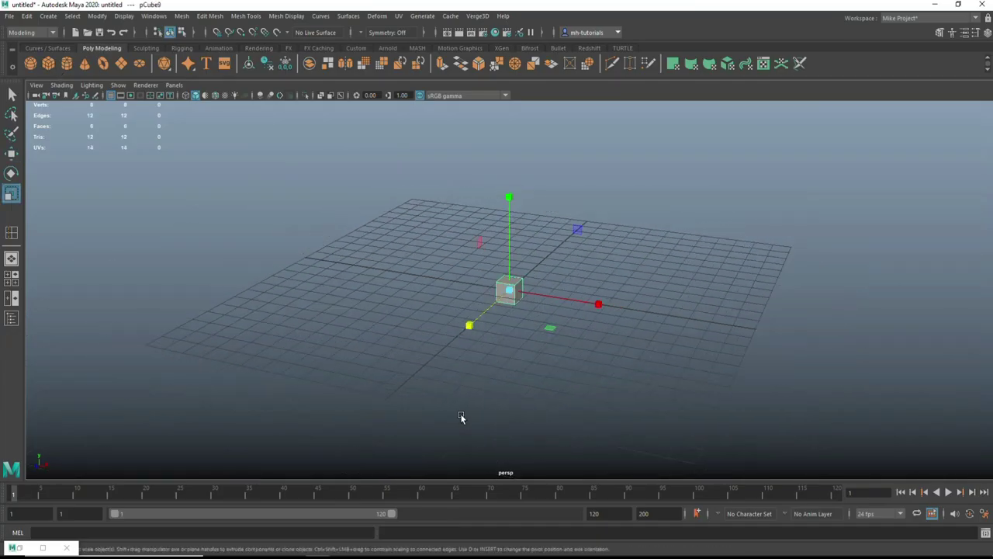
left_click_drag(469, 325, 435, 394)
mouse_move(472, 329)
left_mouse_down()
mouse_move(565, 326)
mouse_move(536, 310)
mouse_move(571, 346)
mouse_move(585, 319)
left_mouse_up()
Bevel all the beam's edges at fraction 0.2, then add a new cube at the origin.
right_click_drag(598, 281, 603, 258)
left_click_drag(364, 305, 644, 355)
key("ctrl+b")
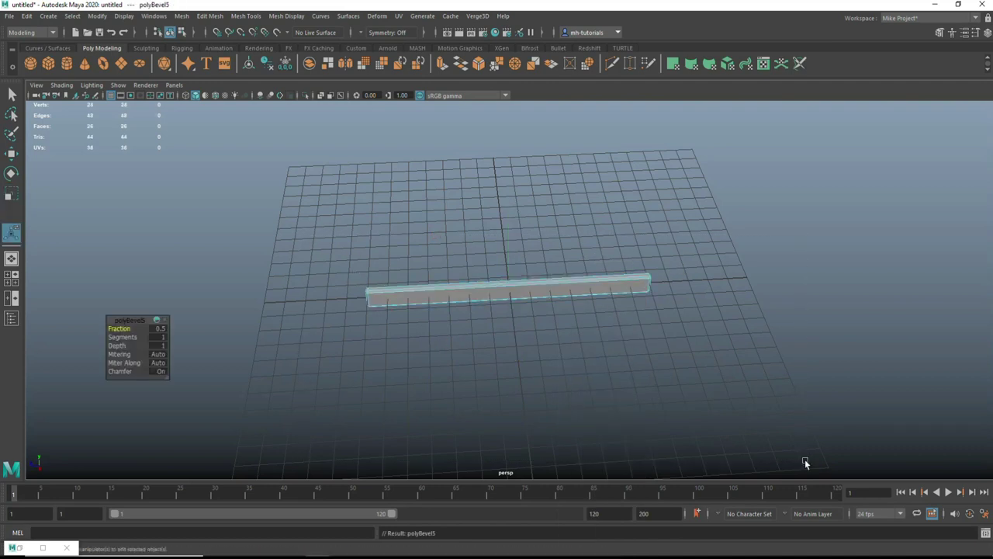
left_click(158, 329)
key("Return")
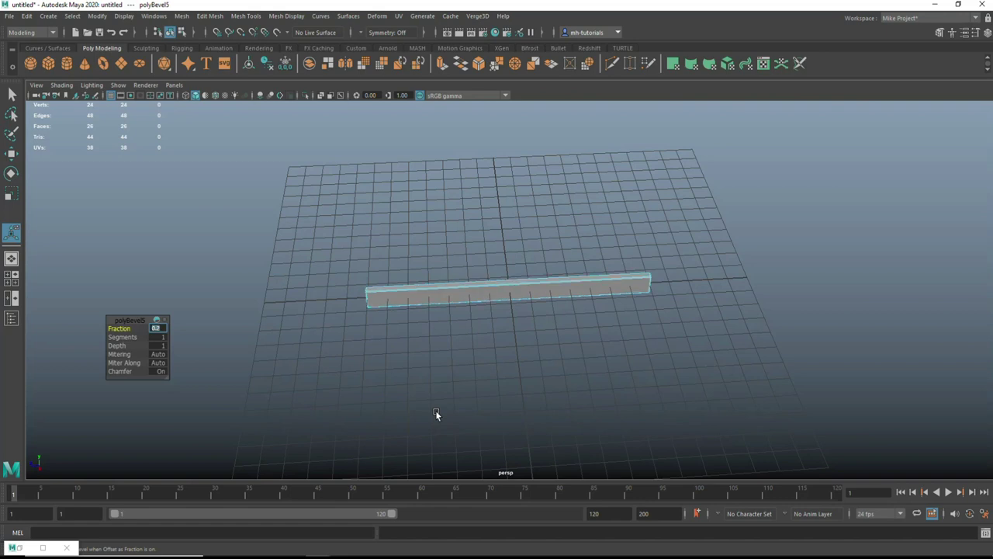
mouse_move(547, 319)
left_mouse_down("alt")
mouse_move(559, 350)
mouse_move(564, 302)
left_mouse_up("alt")
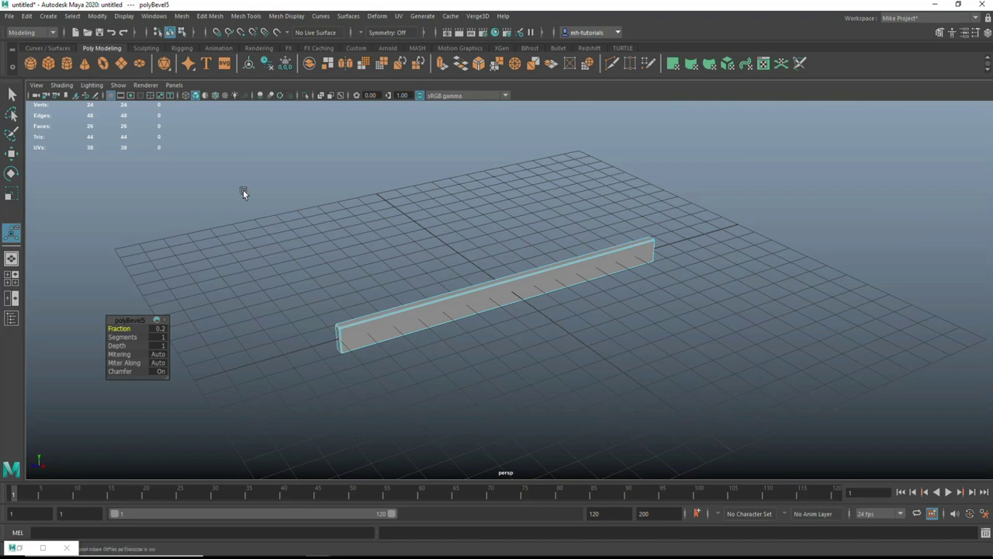
left_click(48, 63)
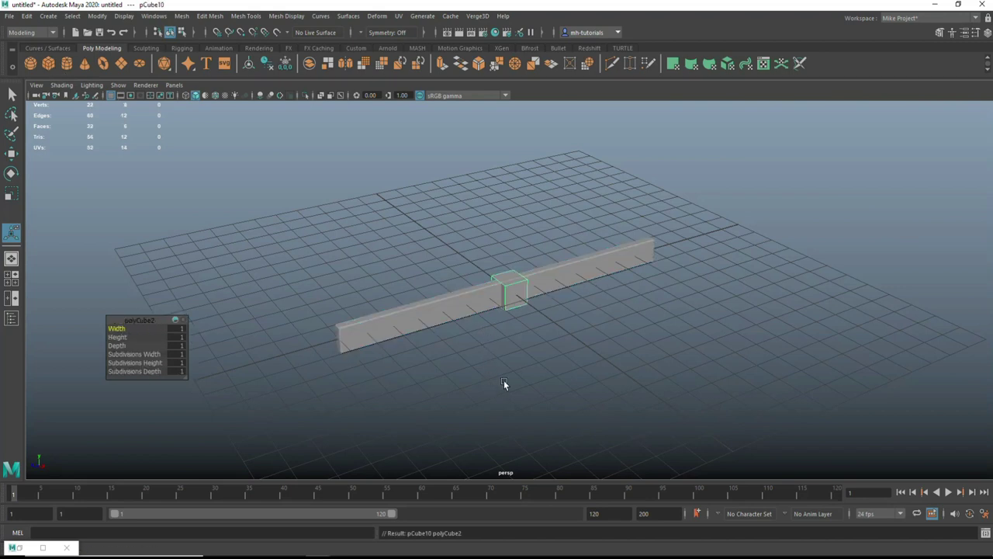
Narrow the new cube along Z and place it against the beam.
key("w")
middle_click_drag(568, 332, 616, 368)
key("r")
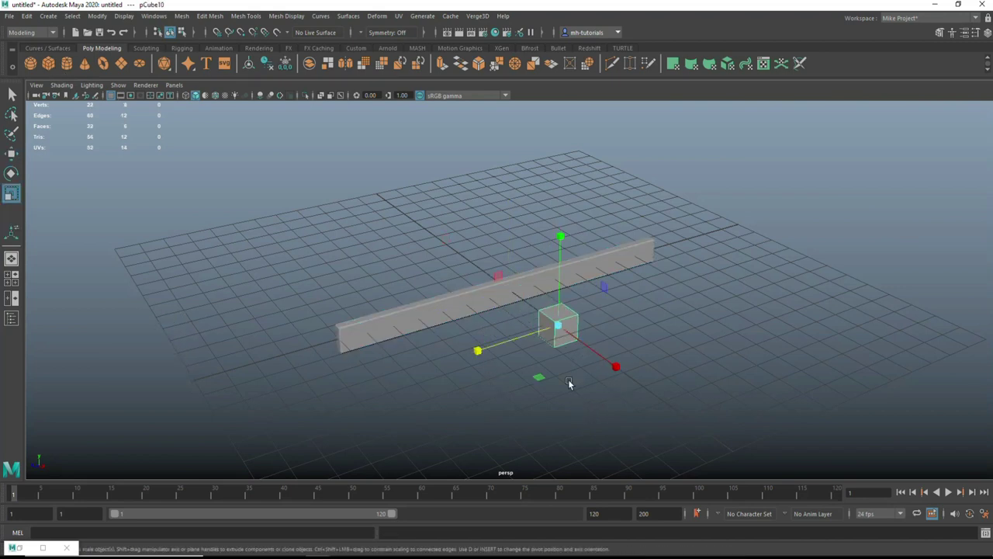
mouse_move(479, 352)
left_mouse_down()
mouse_move(532, 357)
mouse_move(597, 385)
left_mouse_up()
key("w")
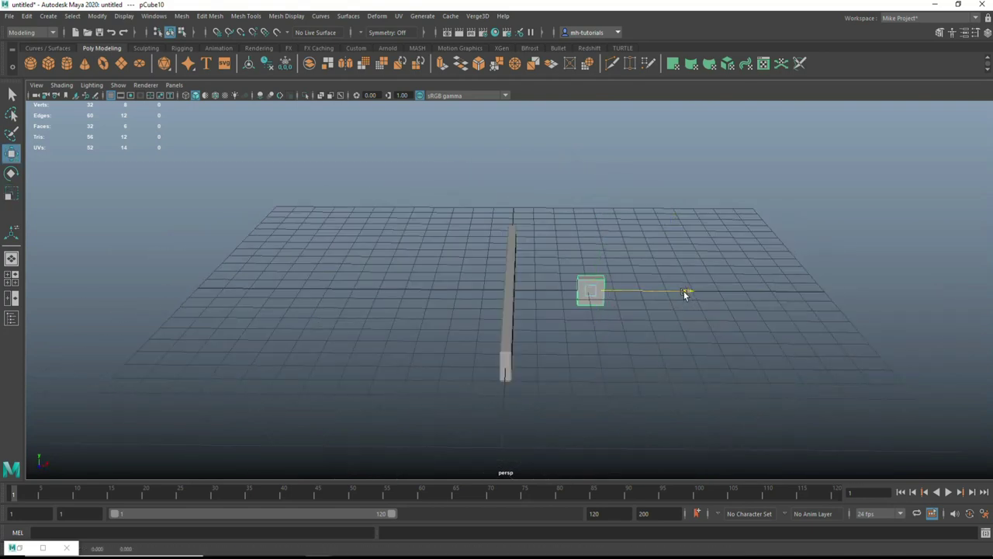
left_click_drag(689, 293, 619, 305)
key("f")
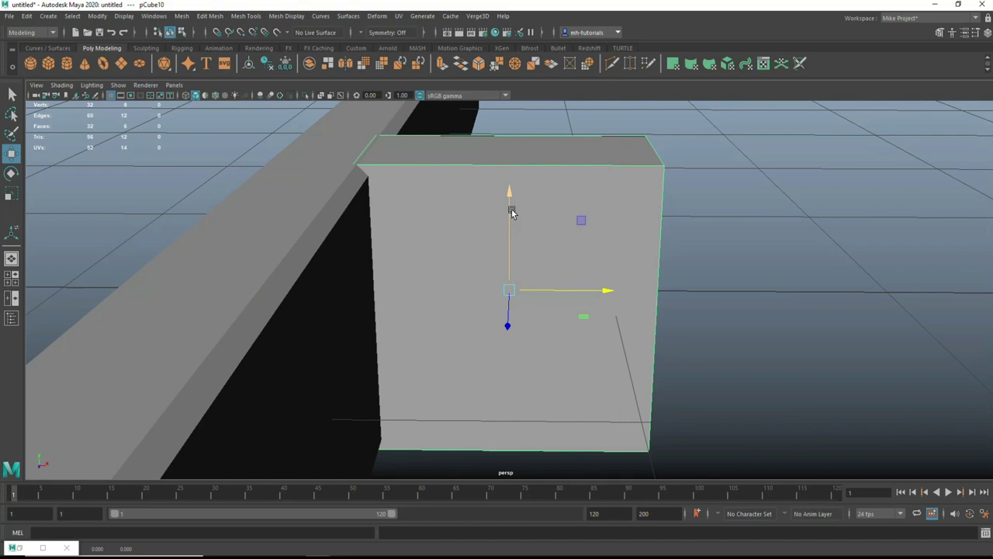
left_click_drag(512, 213, 522, 303)
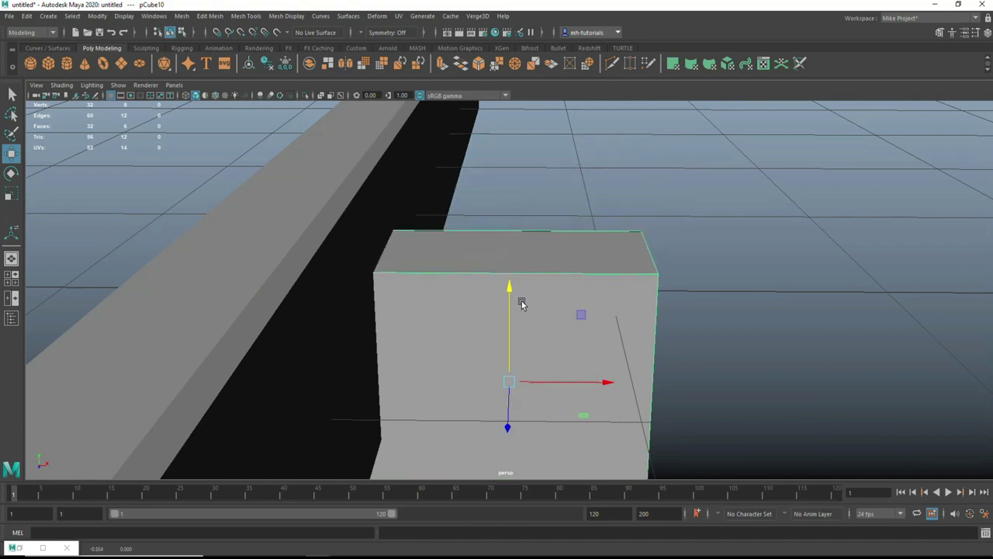
Raise the block's bottom vertices to shorten it.
scroll(519, 313, "down", 2)
scroll(524, 326, "down", 2)
left_click_drag(523, 326, 547, 324, "alt")
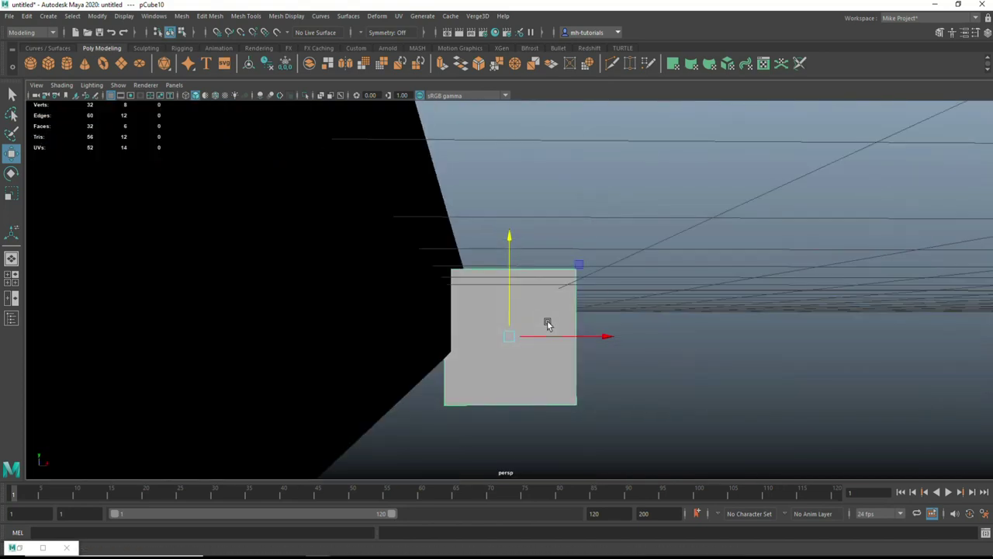
right_click_drag(678, 248, 628, 246)
left_click_drag(390, 380, 708, 487)
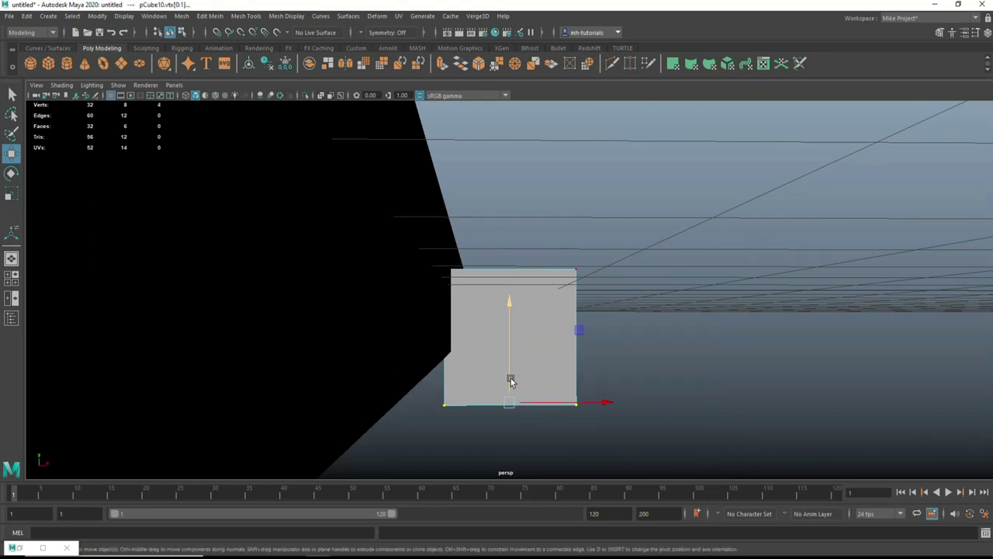
left_click_drag(514, 320, 516, 252)
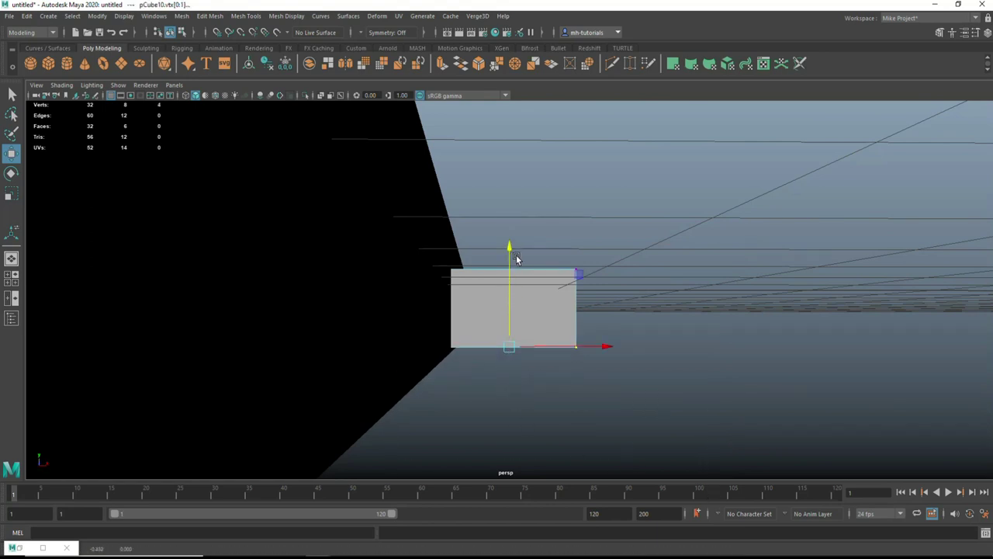
Raise the top vertices beside the beam so the block's top slopes upward.
mouse_move(540, 336)
left_mouse_down("alt")
mouse_move(544, 376)
mouse_move(434, 249)
left_mouse_up("alt")
mouse_move(377, 217)
left_mouse_down()
mouse_move(492, 295)
mouse_move(496, 282)
left_mouse_up()
left_click_drag(475, 186, 476, 163)
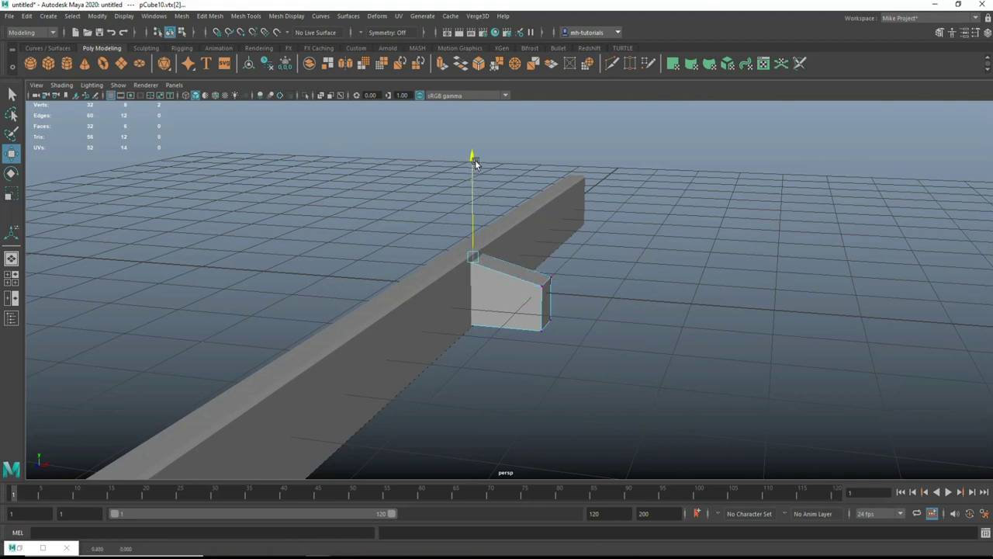
left_click_drag(556, 324, 585, 350, "alt")
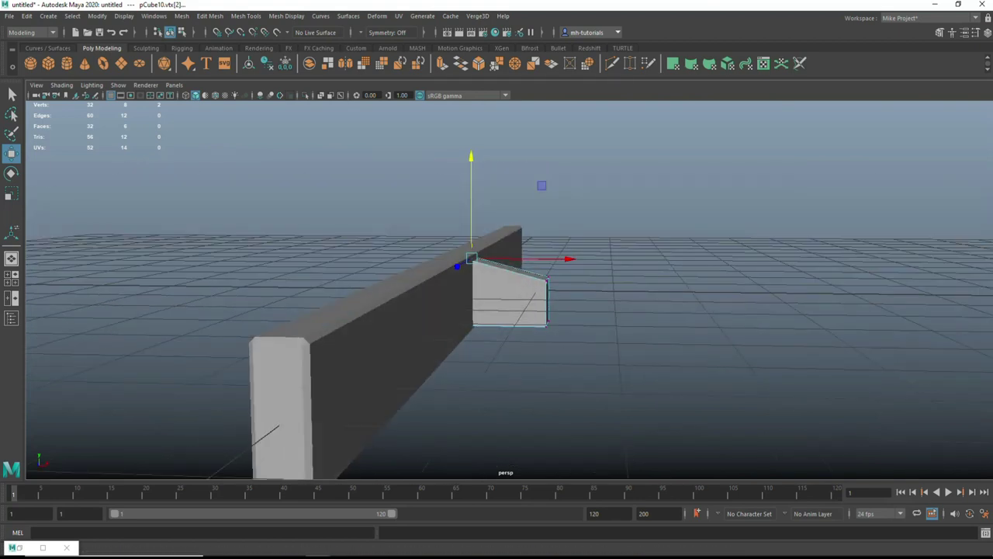
key("space")
key("space")
Shift the leg's right-side vertices left and pull the lower-right vertex down.
scroll(459, 451, "up", 3)
scroll(528, 440, "up", 2)
scroll(536, 355, "up", 2)
scroll(538, 337, "up", 1)
mouse_move(523, 200)
left_mouse_down()
mouse_move(611, 295)
mouse_move(607, 278)
left_mouse_up()
left_click_drag(501, 295, 541, 401)
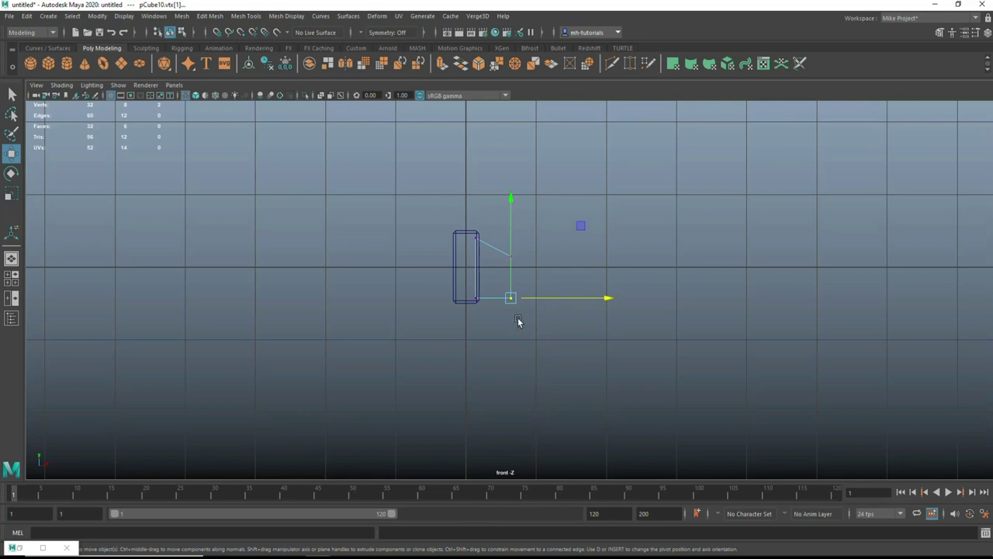
left_click_drag(510, 198, 527, 322)
left_click_drag(530, 398, 540, 461)
Lower the leg's upper vertex, nudging it slightly right.
left_click_drag(492, 241, 555, 310)
scroll(554, 310, "down", 3)
scroll(561, 350, "up", 1)
left_click_drag(510, 172, 535, 334)
left_click_drag(603, 373, 621, 376)
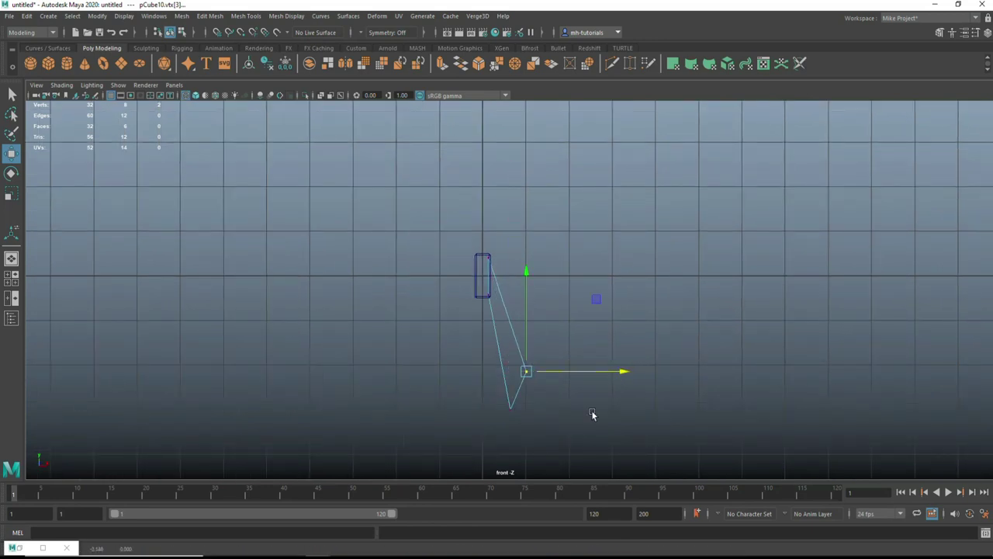
left_click_drag(526, 273, 530, 402)
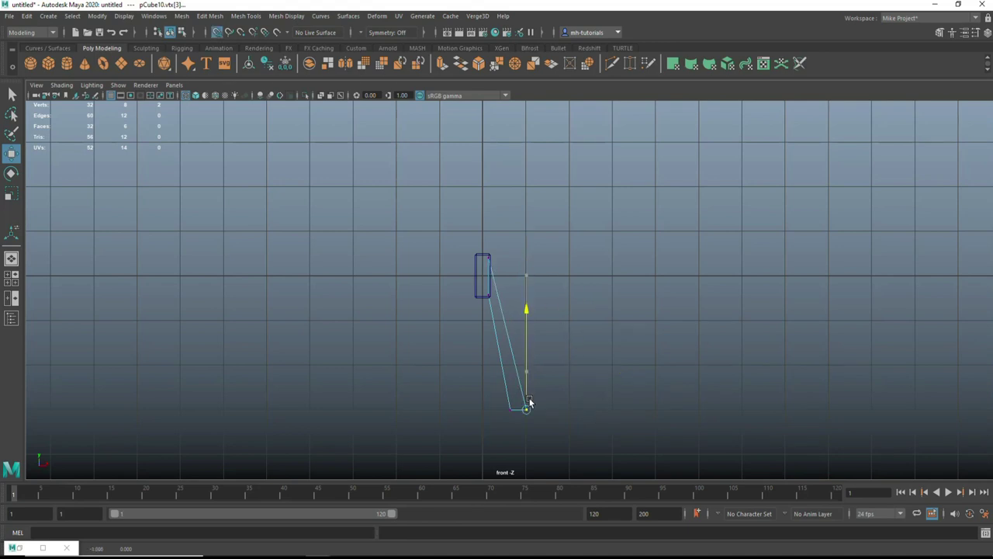
Slide the leg's bottom vertices along the bottom edge into a flat foot on the ground.
scroll(581, 420, "down", 1)
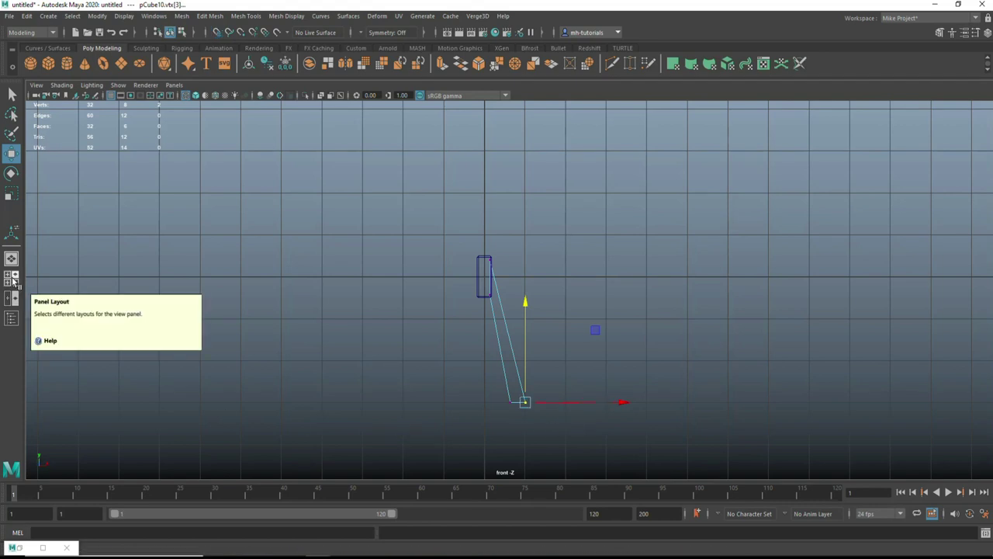
scroll(476, 333, "up", 1)
scroll(476, 333, "up", 1)
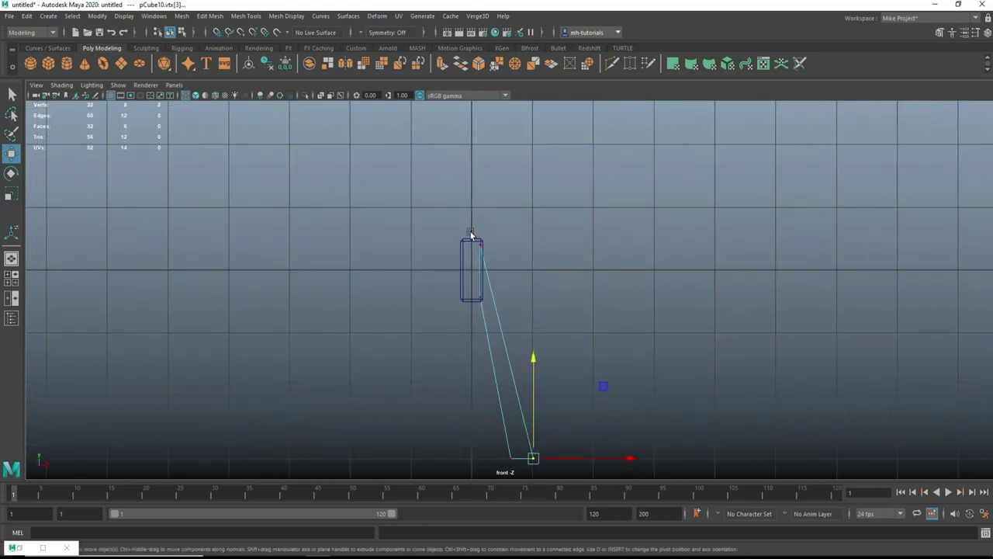
left_click_drag(496, 264, 497, 265)
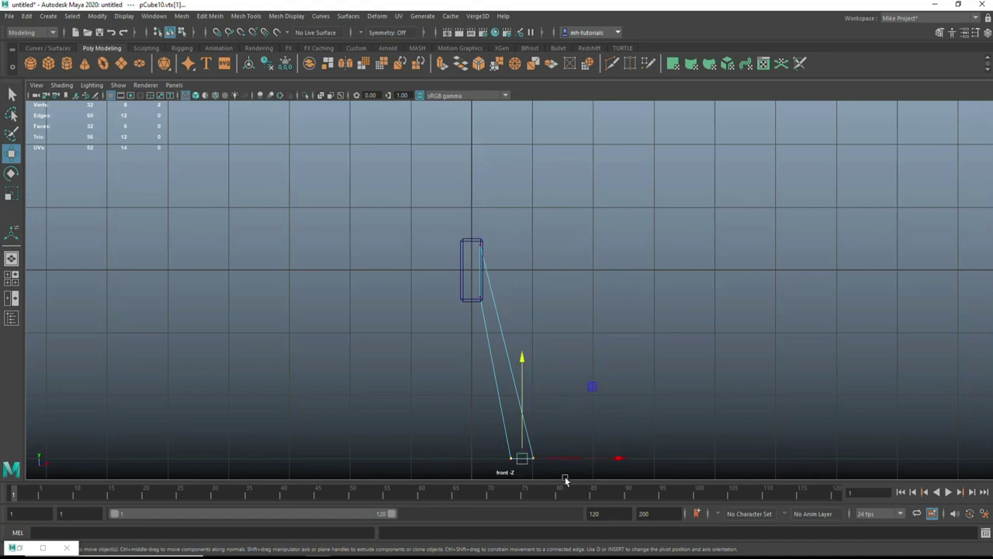
left_click_drag(616, 459, 681, 461, "ctrl+shift")
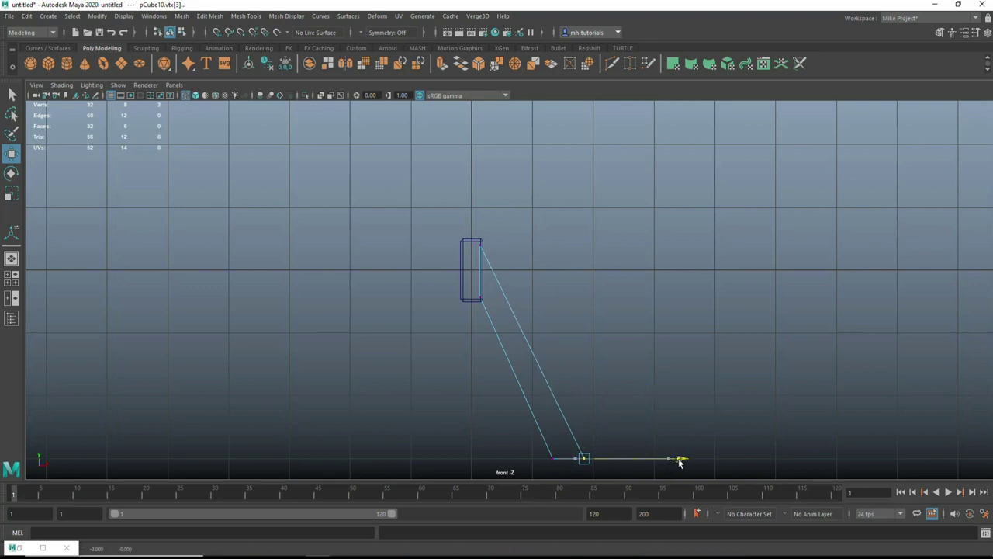
left_click(482, 271)
left_click_drag(567, 271, 578, 273, "ctrl+shift")
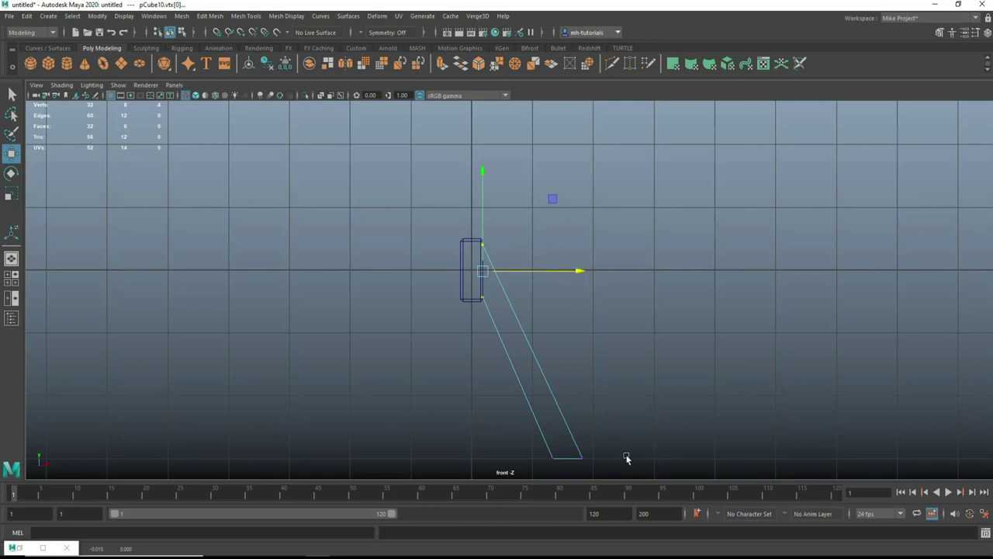
left_click_drag(573, 450, 599, 475)
left_click_drag(675, 461, 672, 459, "ctrl+shift")
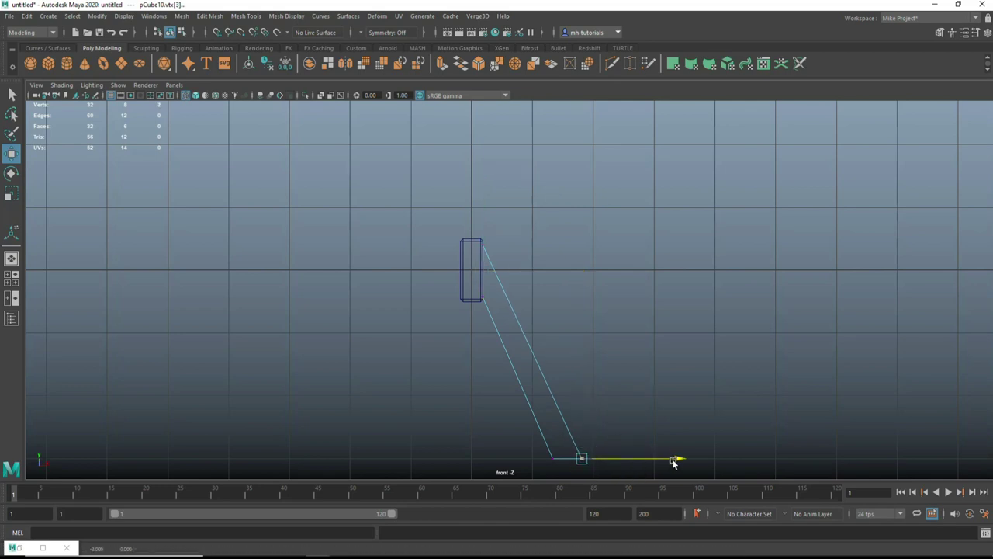
Return to the perspective view and orbit to look down at the pieces.
left_click(12, 279)
key("space")
mouse_move(697, 247)
left_mouse_down("alt")
mouse_move(613, 314)
mouse_move(631, 326)
mouse_move(640, 314)
left_mouse_up("alt")
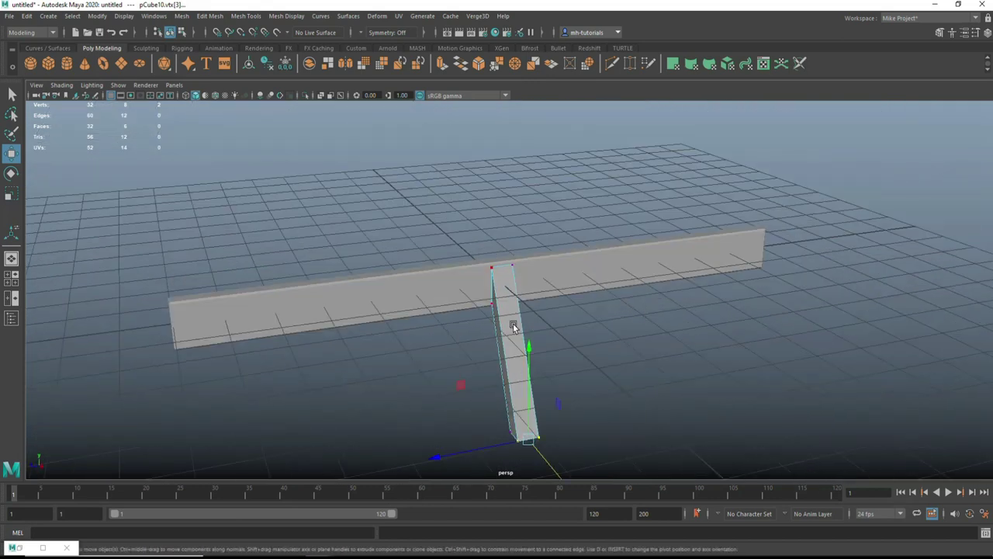
Move the leg left and shorten the top slab by pulling its right-end vertices in.
right_click_drag(513, 327, 607, 327)
mouse_move(415, 320)
left_mouse_down()
mouse_move(232, 363)
mouse_move(187, 388)
mouse_move(661, 377)
mouse_move(639, 373)
left_mouse_up()
left_click(674, 287)
right_click(677, 285)
right_click_drag(677, 293, 627, 285)
left_click_drag(660, 267, 756, 340)
mouse_move(603, 286)
left_mouse_down()
mouse_move(468, 299)
mouse_move(500, 304)
left_mouse_up()
key("F8")
Duplicate the leg, combine both legs into one mesh and center its pivot.
left_click(381, 344)
left_click_drag(349, 366, 338, 383, "alt")
key("ctrl+d")
left_click_drag(283, 302, 443, 333)
left_click_drag(334, 341, 668, 475)
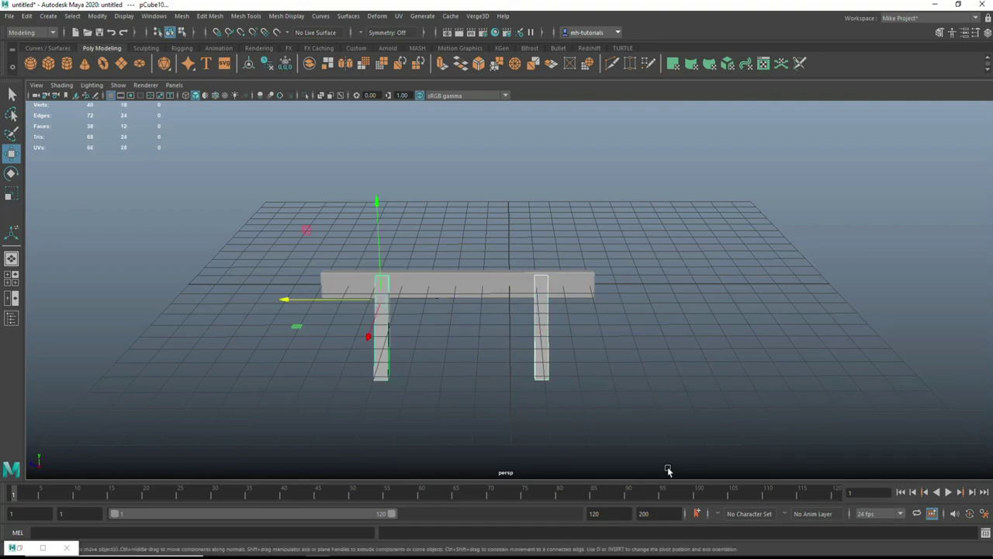
left_click(182, 16)
left_click(191, 51)
left_click(97, 15)
left_click(136, 96)
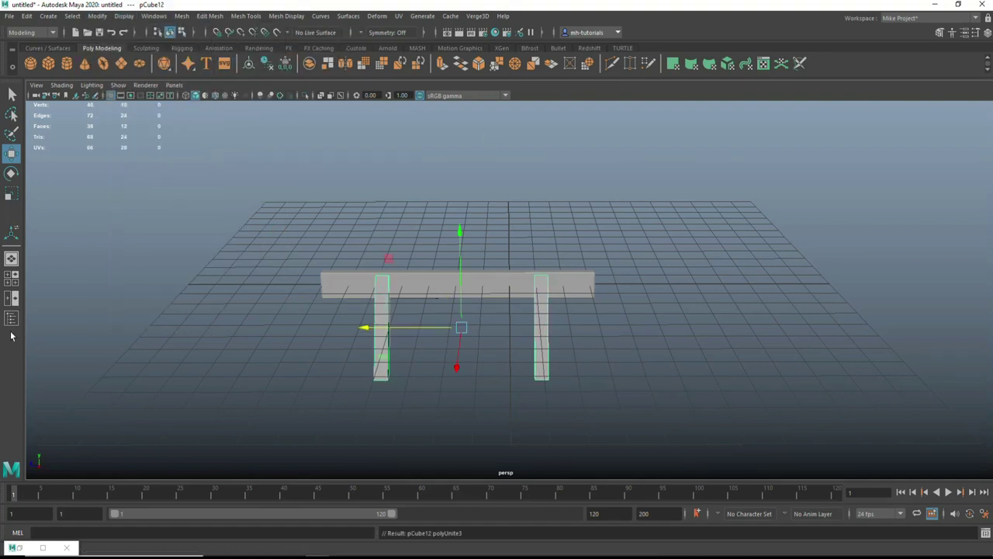
In the top view, centre the leg pair and the top beam over each other.
key("space")
key("space")
scroll(412, 248, "down", 2)
left_click_drag(506, 290, 485, 249)
left_click_drag(464, 390, 511, 410)
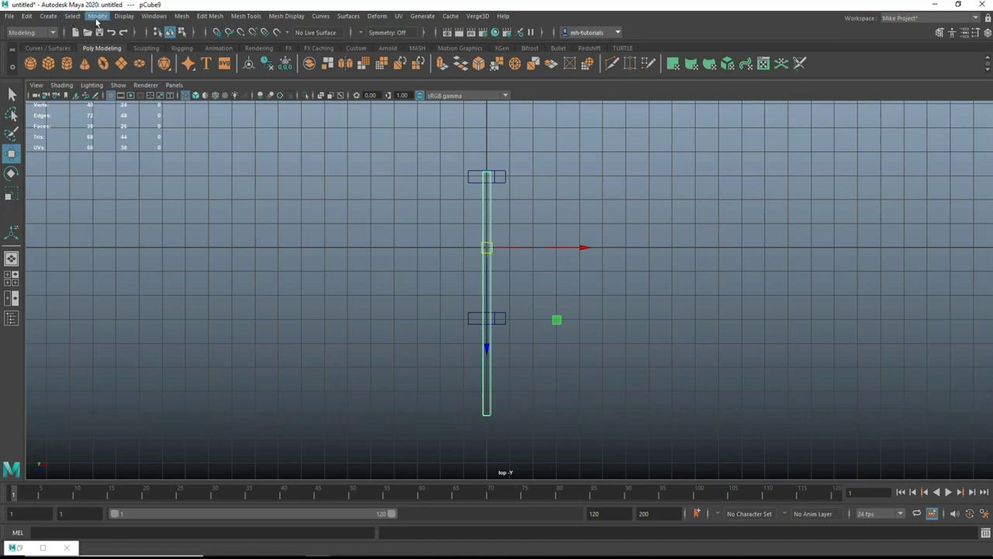
left_click(71, 16)
left_click(136, 96)
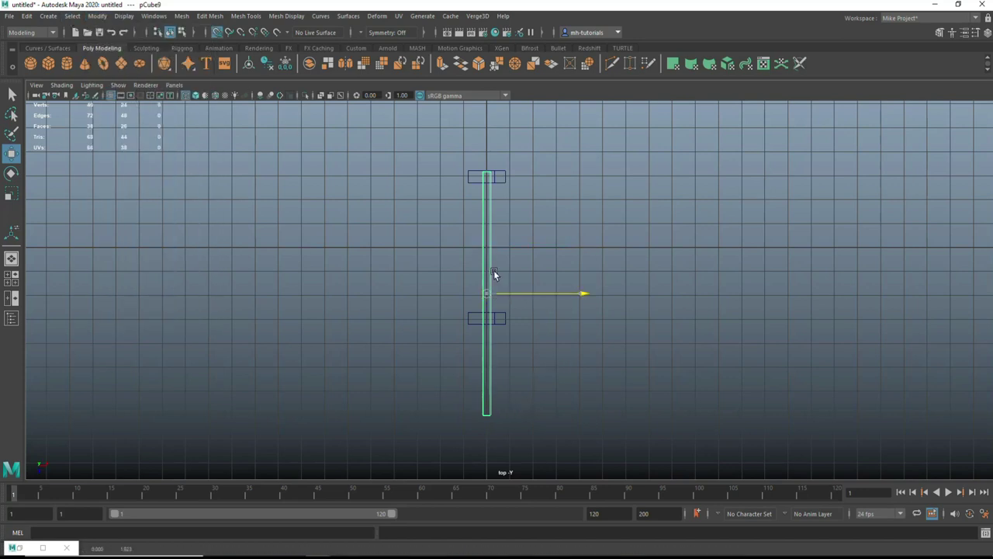
left_click_drag(489, 293, 487, 248)
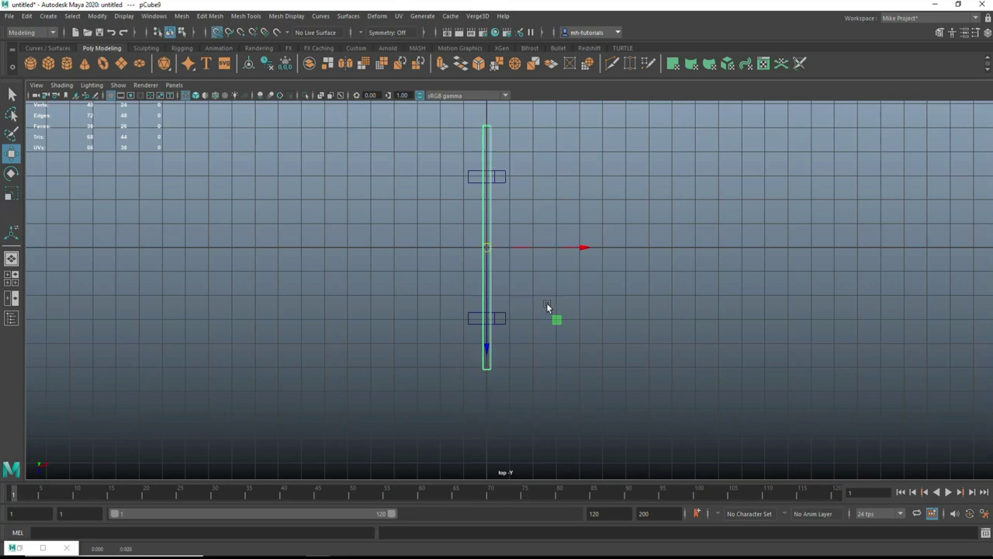
Back in perspective, shift the leg pair slightly left under the beam.
left_click(11, 274)
key("space")
mouse_move(577, 288)
left_mouse_down("alt")
mouse_move(632, 288)
mouse_move(603, 424)
mouse_move(620, 343)
left_mouse_up("alt")
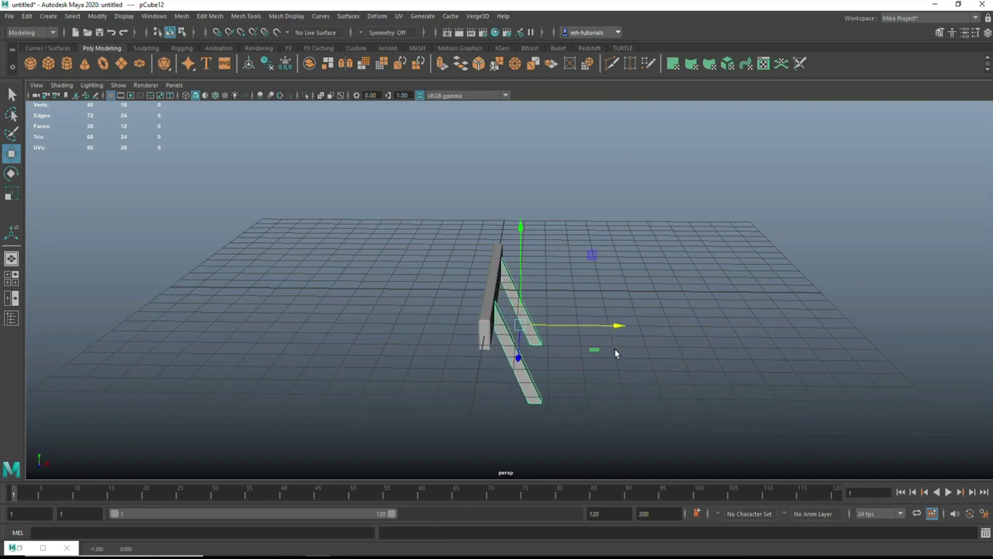
scroll(614, 350, "up", 5)
left_click_drag(605, 291, 603, 293)
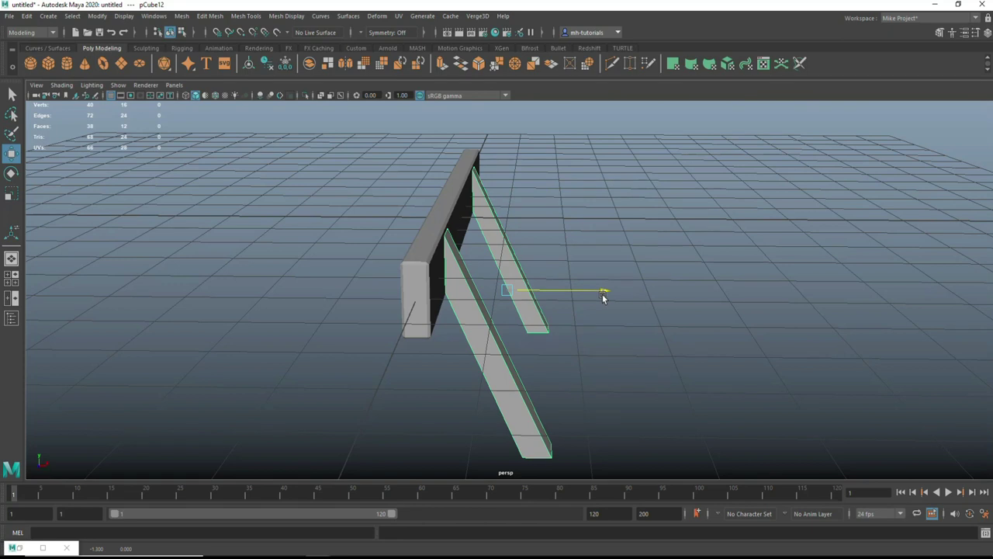
scroll(658, 299, "down", 3)
scroll(684, 301, "down", 2)
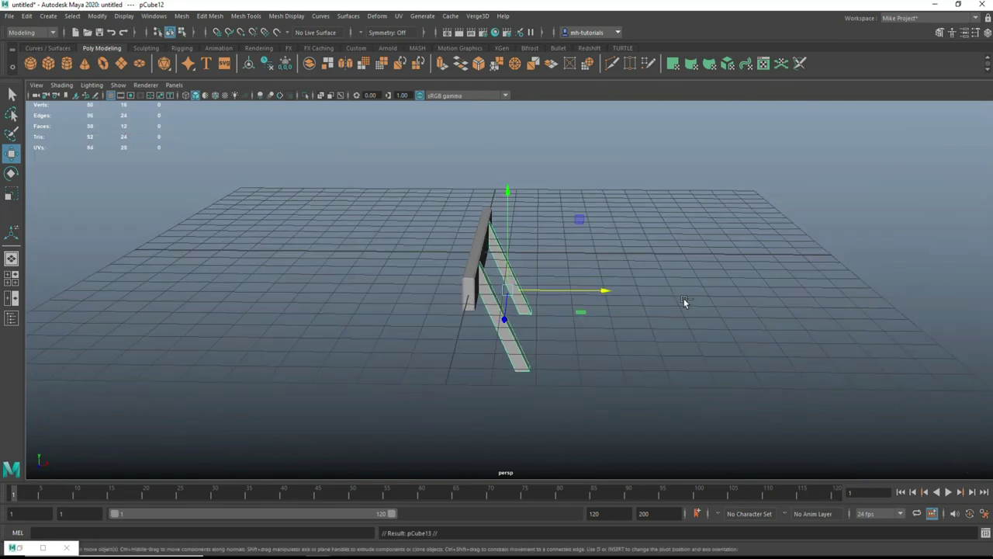
Rotate the legs about the vertical axis and slide them into splayed inverted-V pairs under the beam.
key("e")
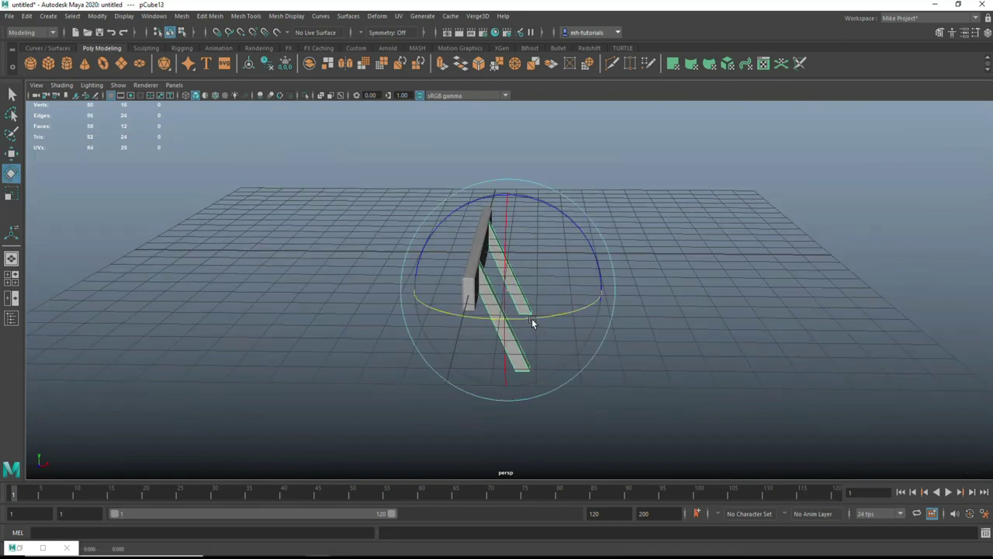
left_click_drag(532, 323, 658, 308)
key("w")
mouse_move(424, 298)
left_mouse_down()
mouse_move(365, 289)
mouse_move(462, 347)
mouse_move(406, 326)
left_mouse_up()
left_click_drag(346, 320, 331, 332)
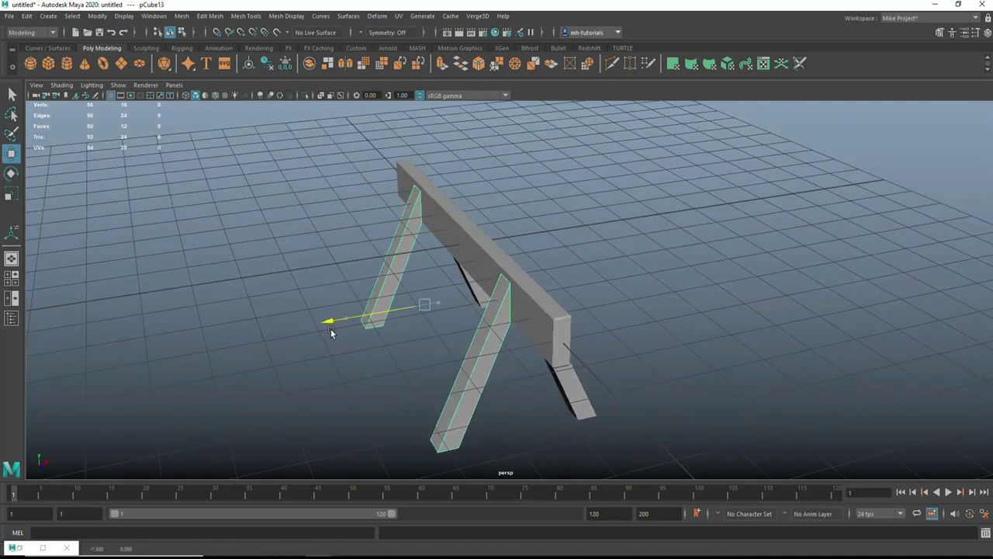
left_click(673, 257)
mouse_move(673, 257)
left_mouse_down("alt")
mouse_move(703, 306)
mouse_move(621, 328)
mouse_move(671, 363)
mouse_move(694, 364)
mouse_move(512, 381)
left_mouse_up("alt")
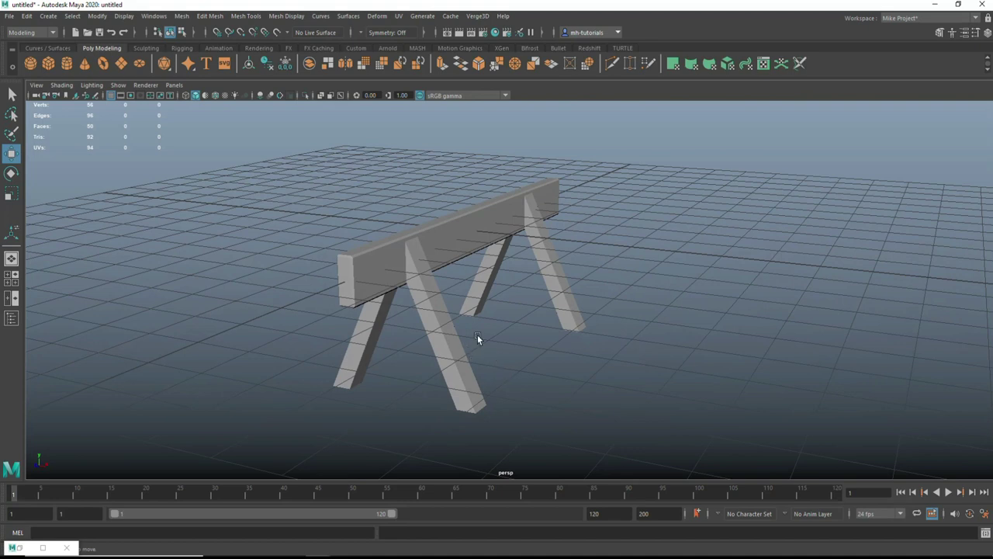
left_click(462, 257)
Duplicate the top beam, rotate and shrink the copy, and place it on the left legs.
key("ctrl+d")
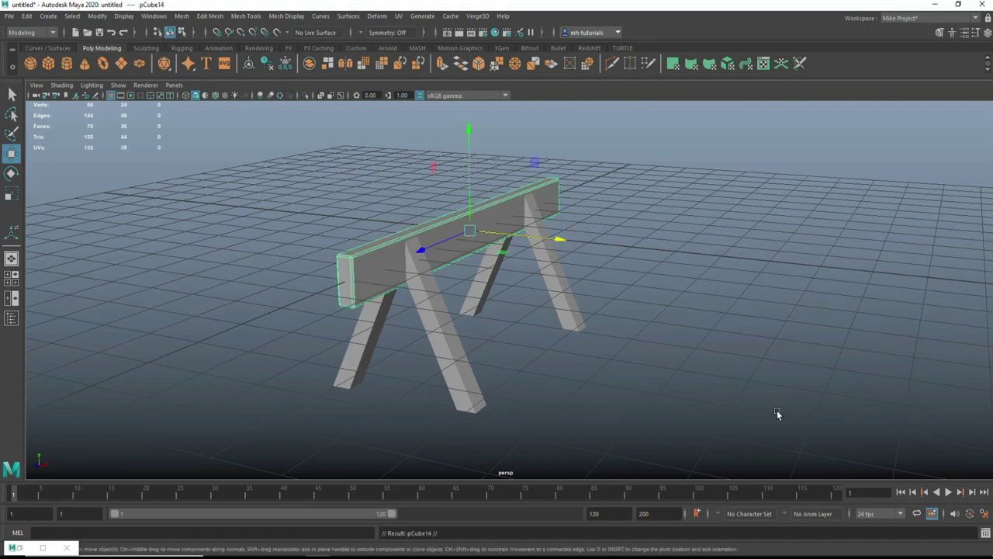
key("e")
left_click_drag(496, 253, 558, 256)
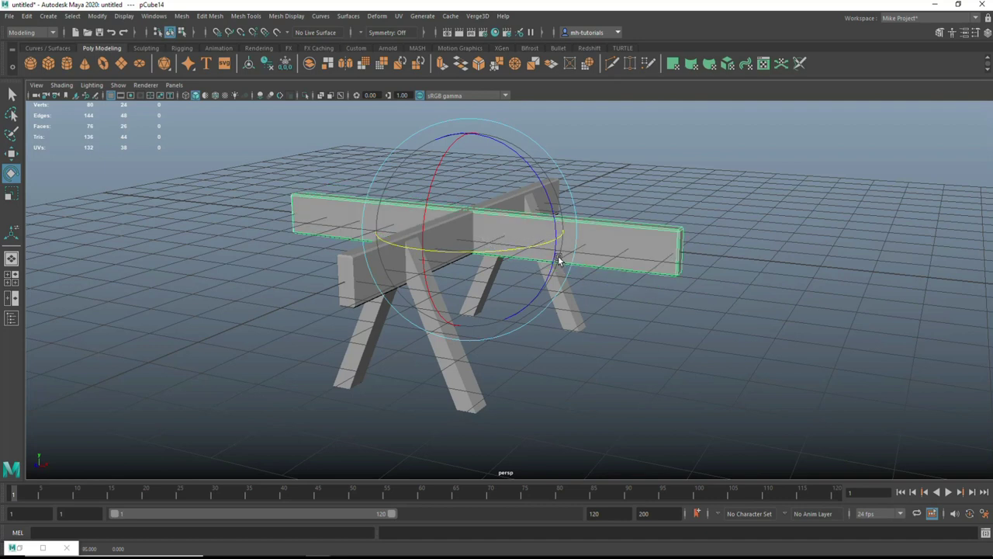
key("r")
left_click_drag(467, 233, 340, 246)
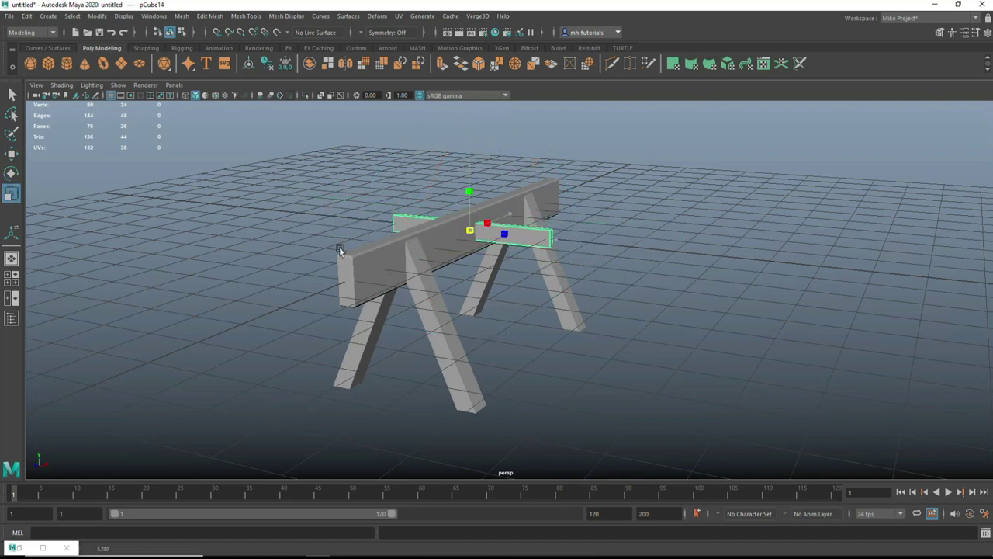
key("w")
left_click_drag(468, 135, 468, 206)
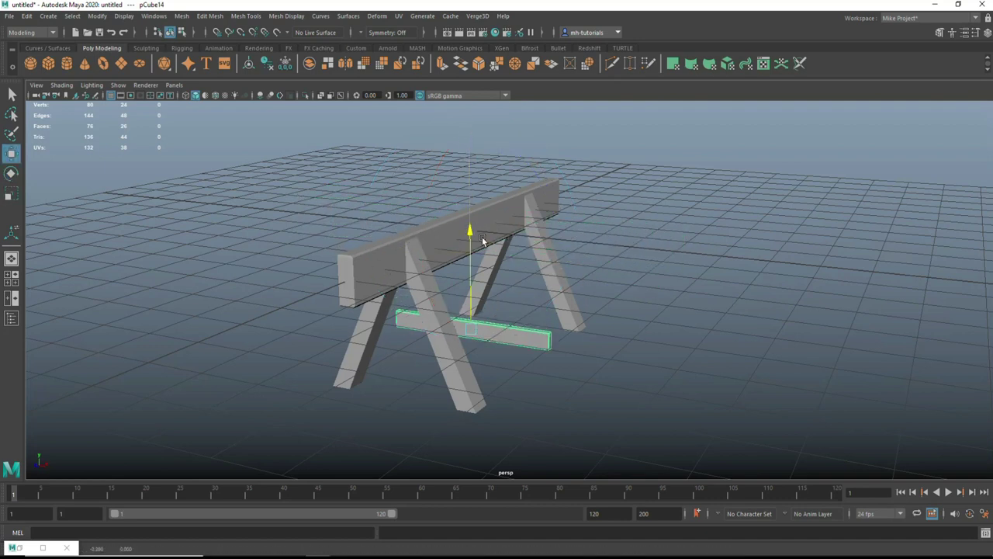
left_click_drag(492, 295, 448, 340)
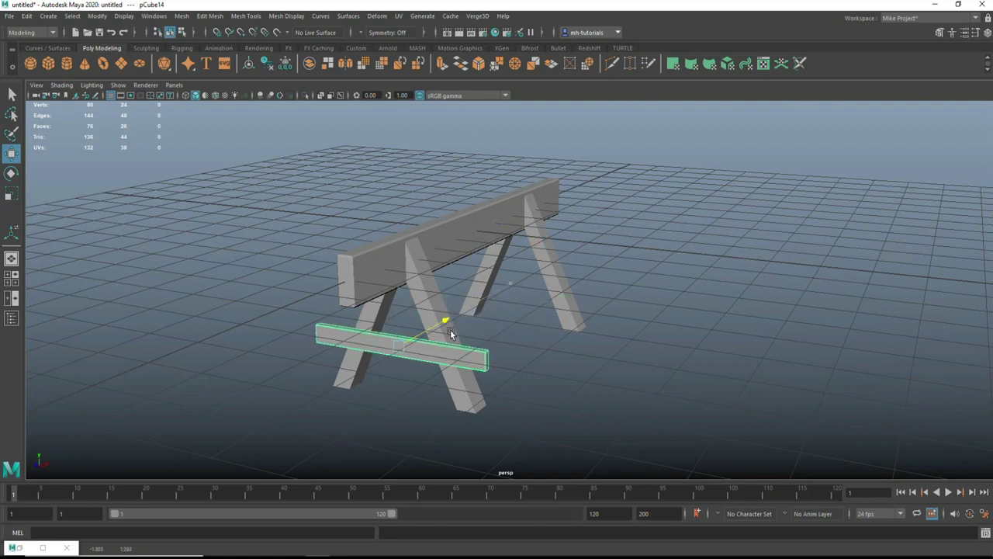
key("f")
left_click_drag(533, 392, 587, 290, "alt")
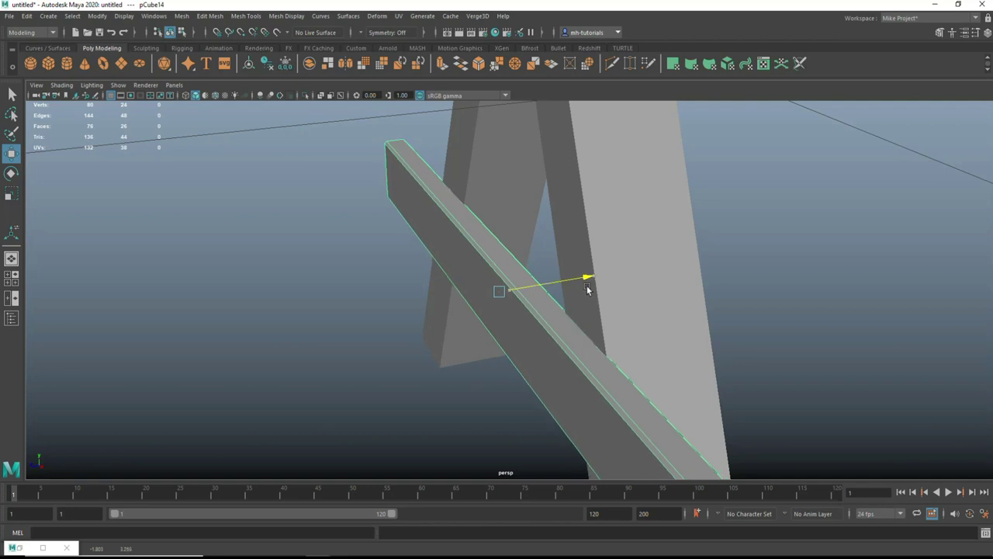
Scale the cross-brace shorter so it fits between the left legs.
left_click(363, 330)
key("a")
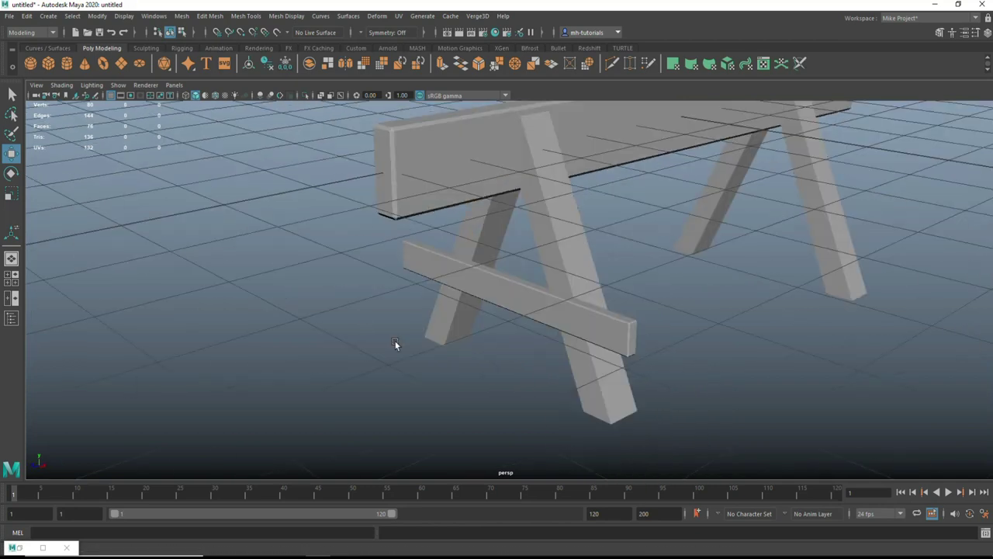
left_click_drag(397, 343, 458, 338, "alt")
left_click(672, 289)
key("r")
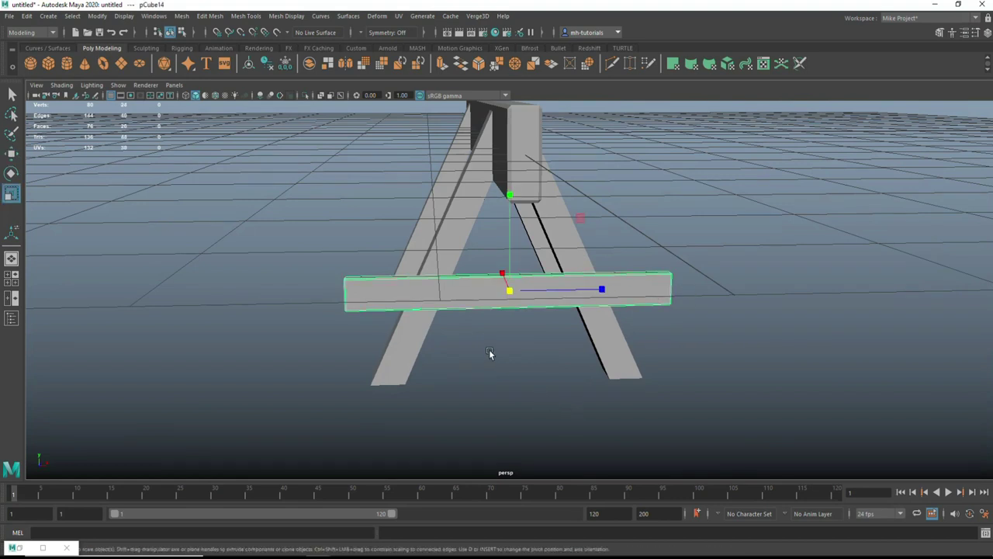
left_click_drag(602, 291, 582, 287)
left_click(537, 387)
left_click_drag(537, 387, 608, 411, "alt")
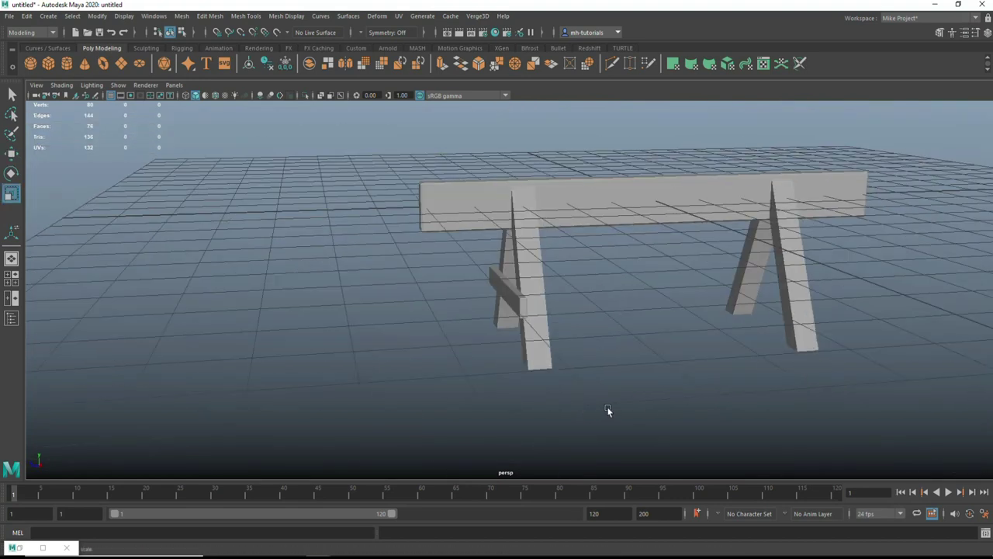
Duplicate the cross-brace and move the copy onto the right leg pair.
left_click(517, 309)
key("ctrl+d")
key("w")
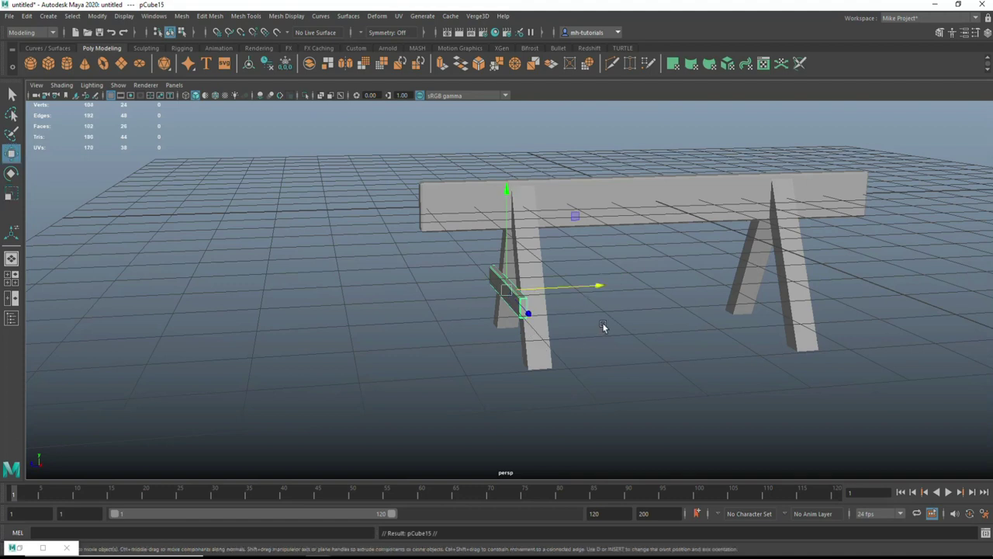
mouse_move(600, 287)
left_mouse_down()
mouse_move(787, 277)
mouse_move(864, 297)
left_mouse_up()
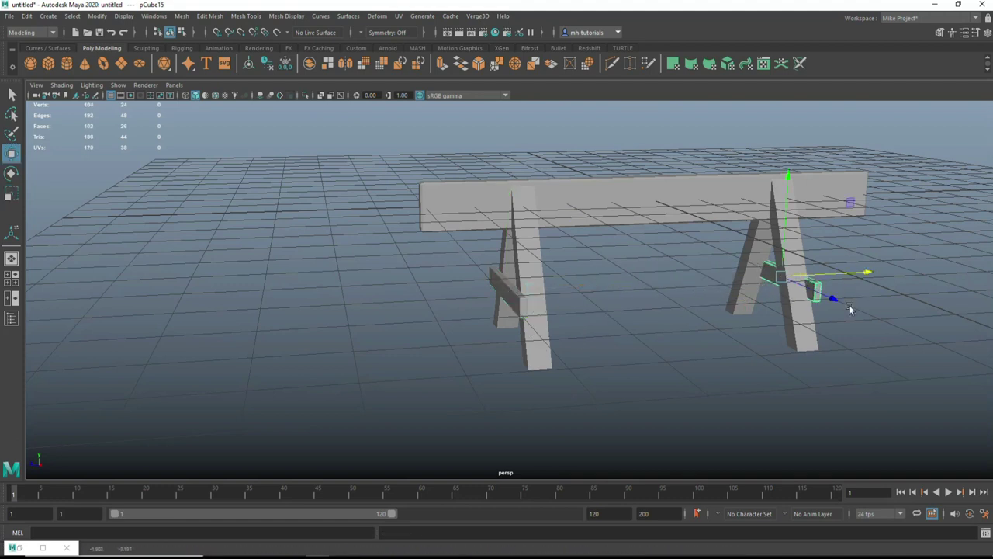
key("f")
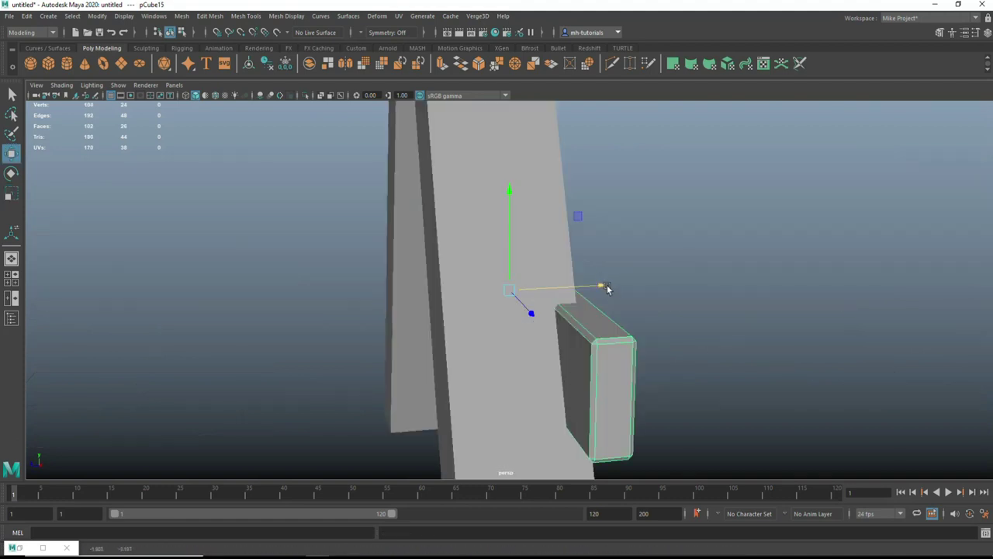
left_click_drag(607, 288, 618, 287)
left_click(714, 266)
scroll(711, 283, "down", 5)
mouse_move(708, 300)
left_mouse_down("alt")
mouse_move(575, 355)
mouse_move(649, 360)
mouse_move(586, 371)
mouse_move(642, 363)
mouse_move(612, 370)
left_mouse_up("alt")
scroll(613, 367, "down", 5)
Duplicate the top beam, lower it, and scale it into a thin stretcher between the leg pairs.
left_click(468, 264)
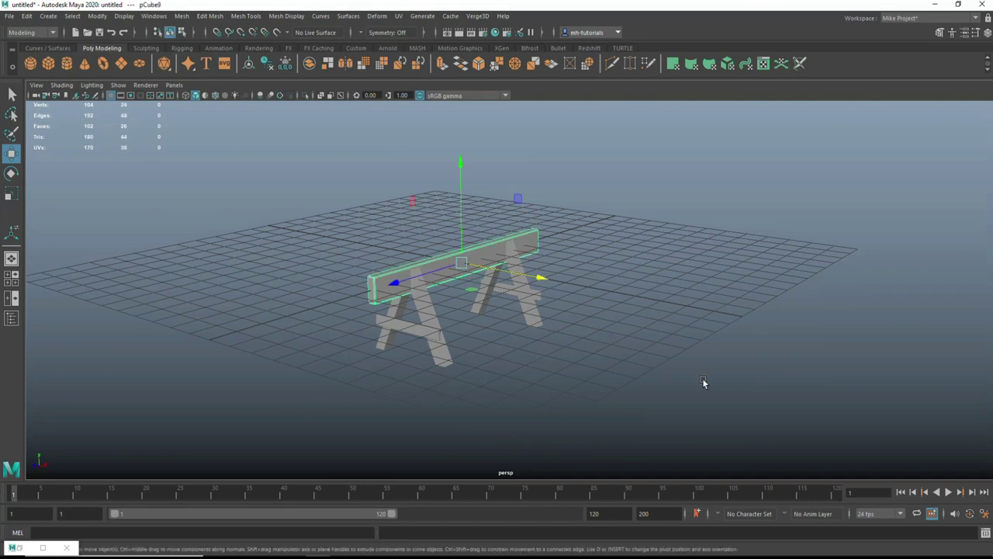
key("ctrl+d")
left_click_drag(458, 162, 466, 190)
key("r")
left_click_drag(460, 286, 382, 313)
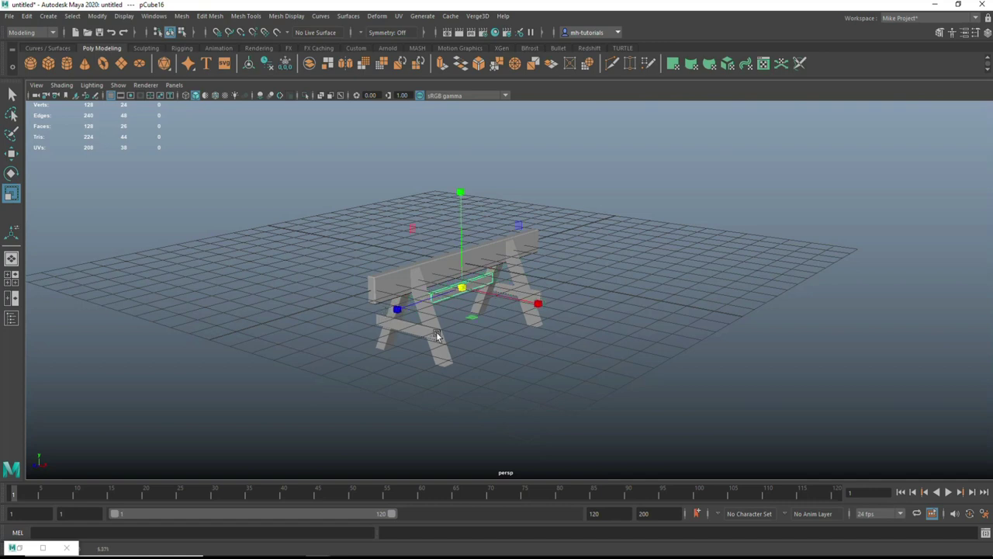
key("w")
left_click_drag(461, 233, 461, 242)
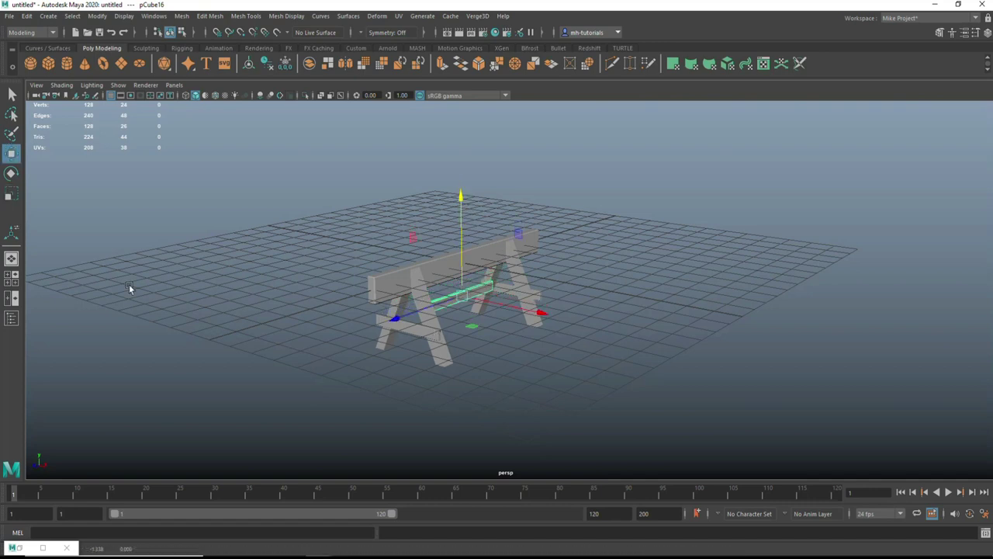
In the side view, stretch the stretcher's right-end vertices out to reach the right legs.
left_click(11, 278)
key("space")
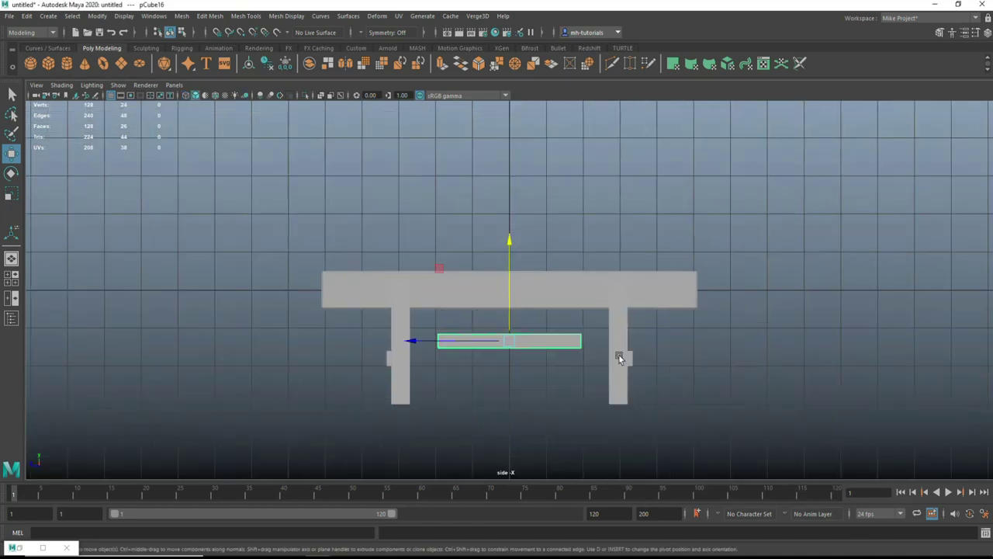
scroll(516, 374, "up", 3)
right_click_drag(587, 295, 595, 256)
left_click_drag(621, 357, 643, 380)
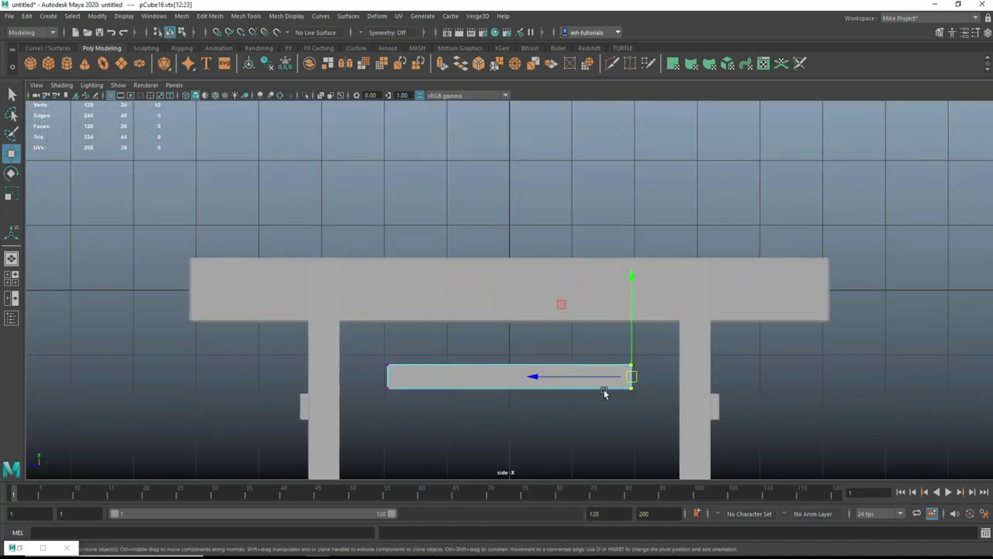
left_click_drag(535, 377, 634, 395)
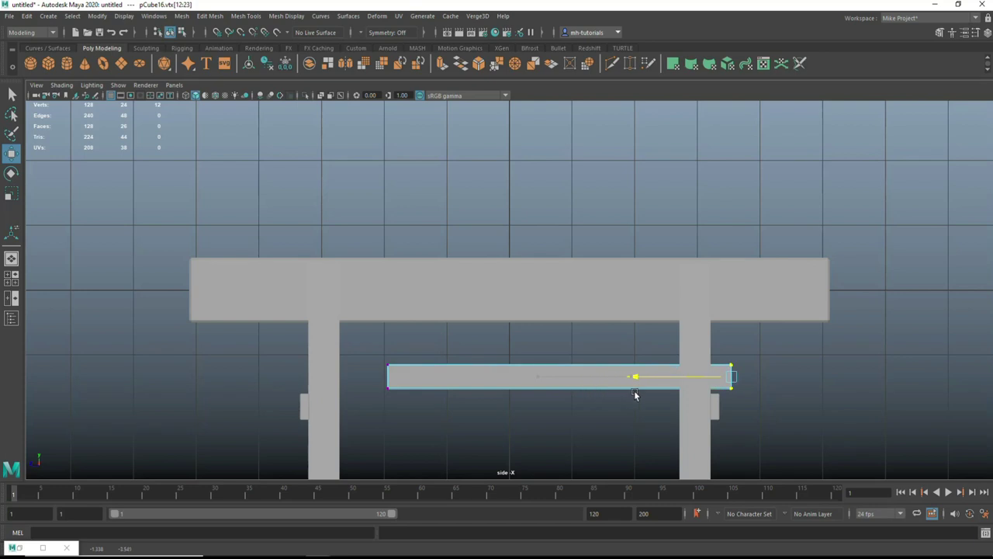
Stretch the stretcher's left end past the left leg, lower it slightly, and return to perspective.
left_click_drag(380, 361, 439, 426)
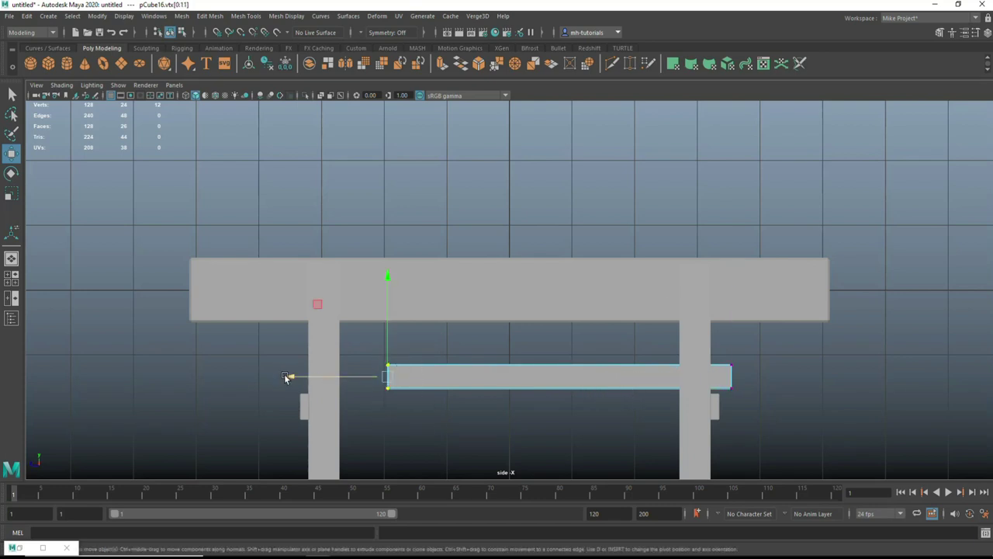
left_click_drag(298, 380, 188, 378)
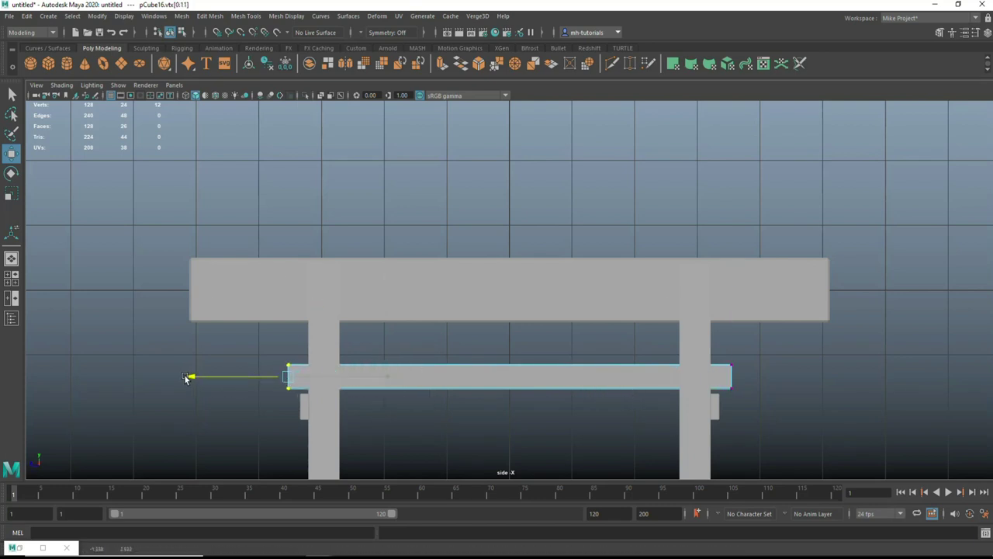
right_click_drag(432, 309, 488, 271)
left_click_drag(512, 284, 512, 291)
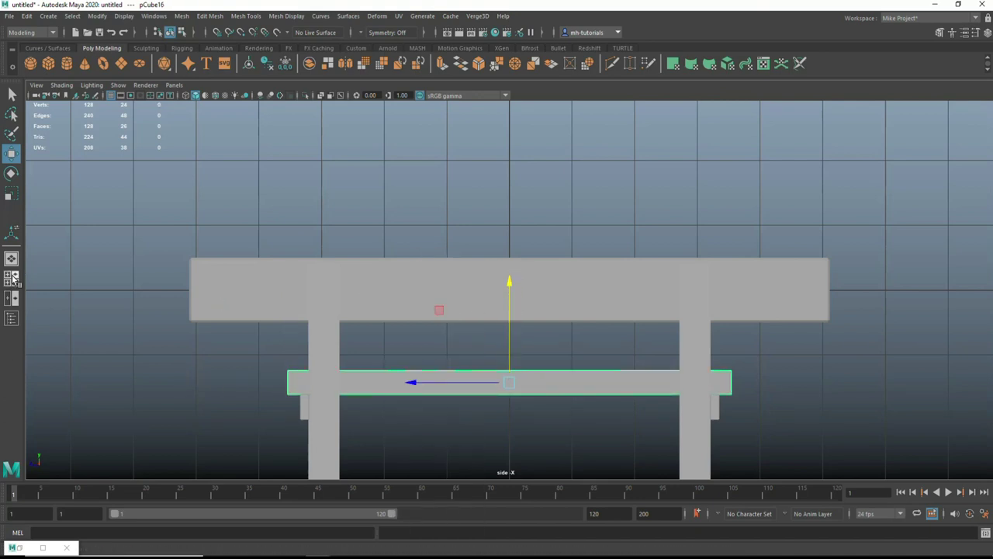
left_click(20, 277)
key("space")
left_click_drag(679, 315, 712, 320, "alt")
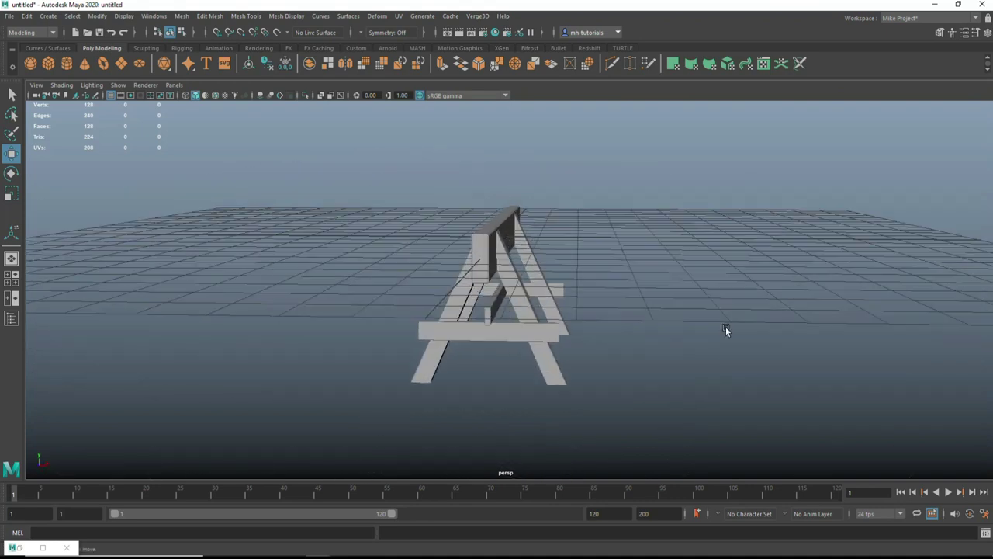
Rotate the lower crossbar diagonally and shift it to sit between the legs.
left_click_drag(712, 320, 668, 342, "alt")
right_click_drag(669, 342, 741, 339, "alt")
left_click_drag(741, 339, 513, 296, "alt")
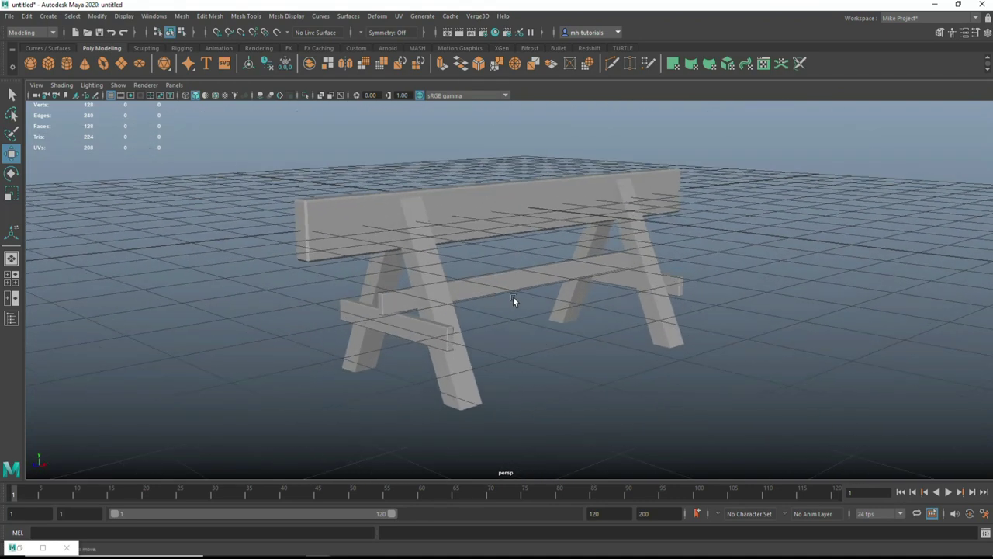
left_click(527, 282)
key("e")
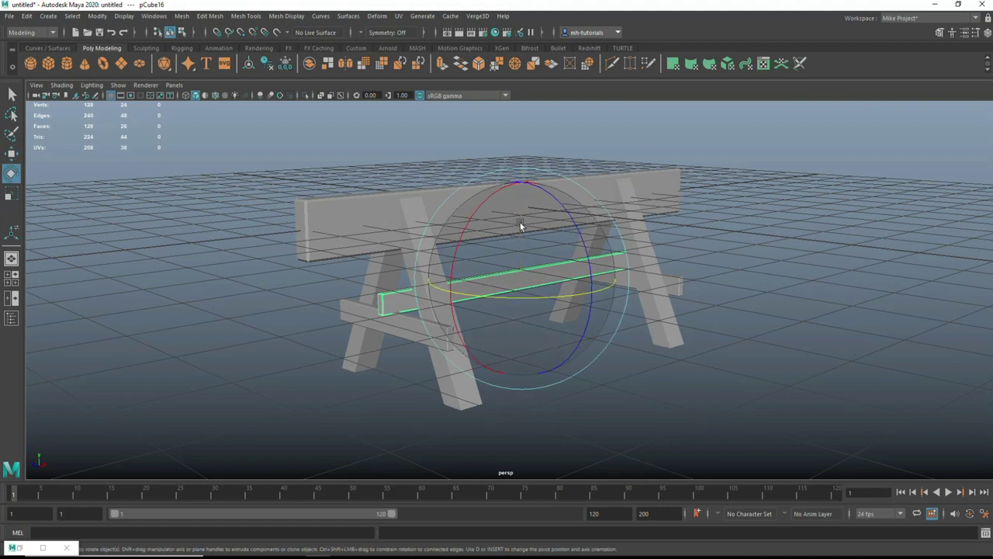
left_click_drag(558, 201, 580, 272)
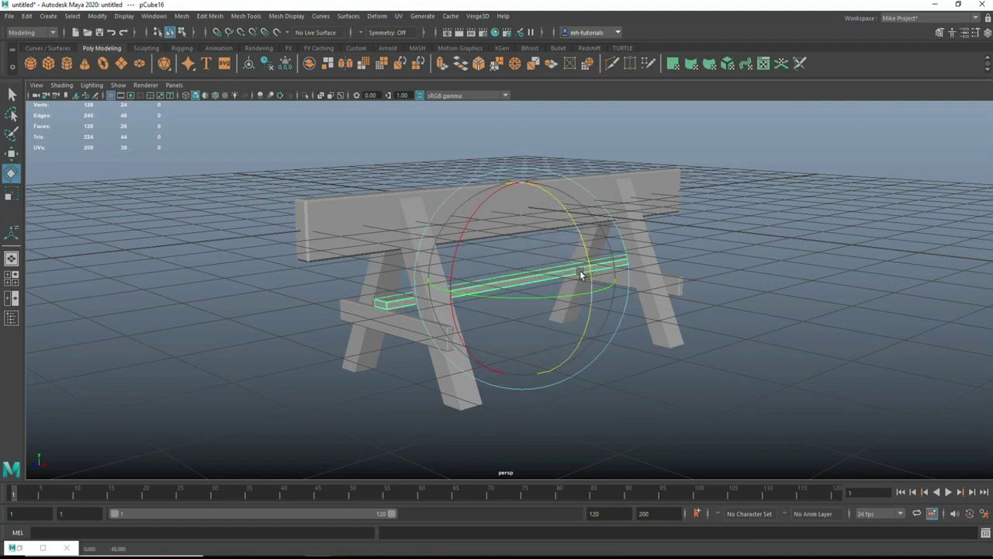
key("w")
left_click_drag(521, 374, 523, 384)
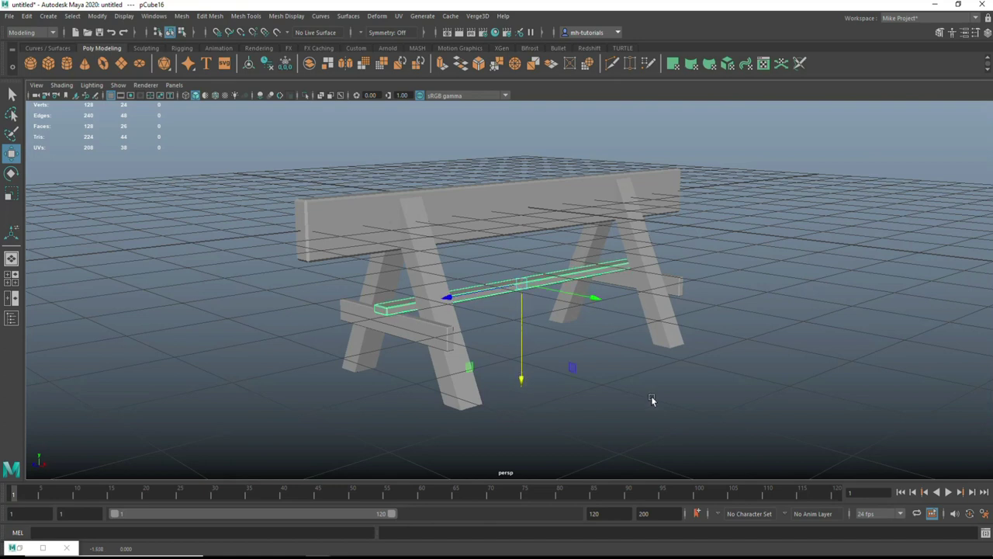
Select all sawhorse parts and combine them into the single mesh pCube17.
left_click(652, 402)
scroll(693, 410, "down", 5)
mouse_move(694, 411)
left_mouse_down("alt")
mouse_move(737, 383)
mouse_move(603, 332)
left_mouse_up("alt")
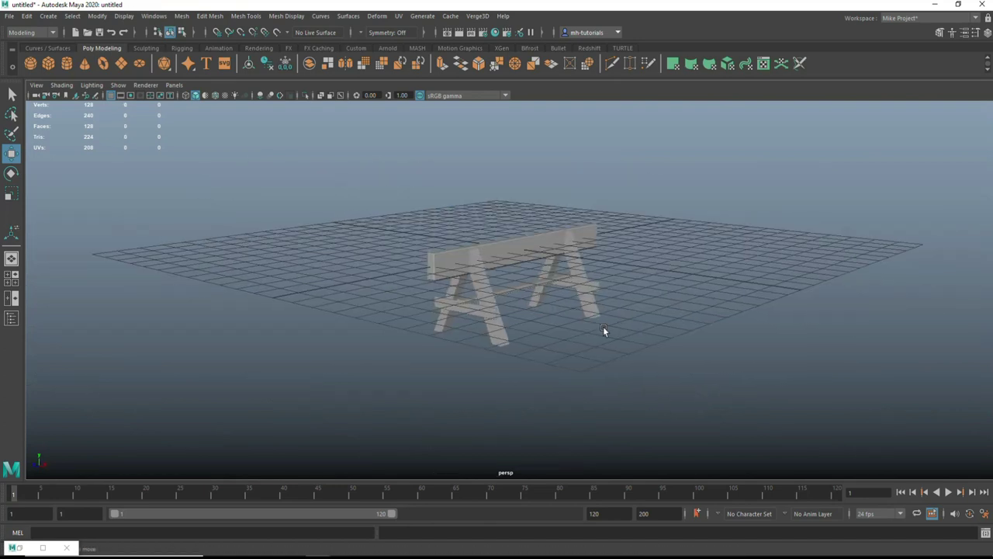
left_click_drag(373, 188, 716, 462)
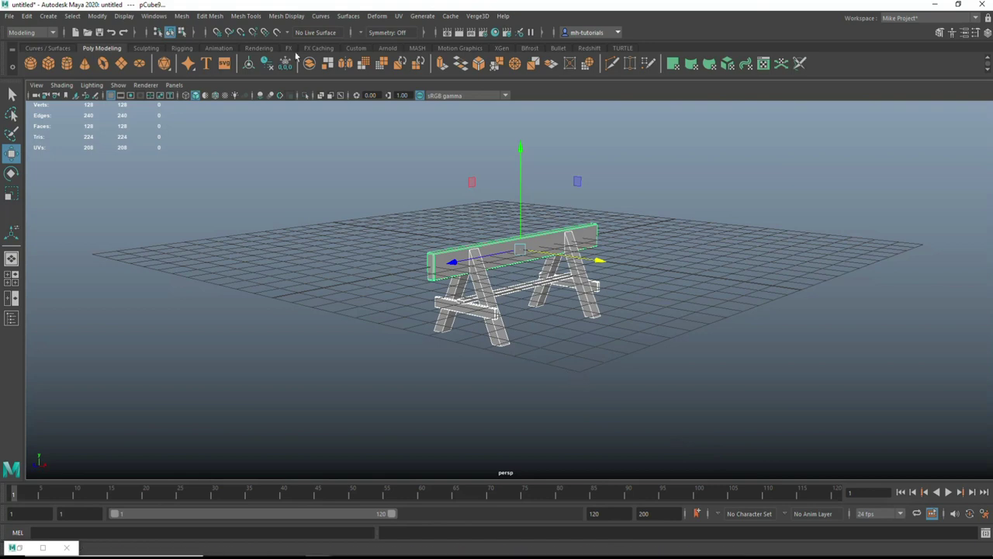
left_click(182, 16)
left_click(204, 38)
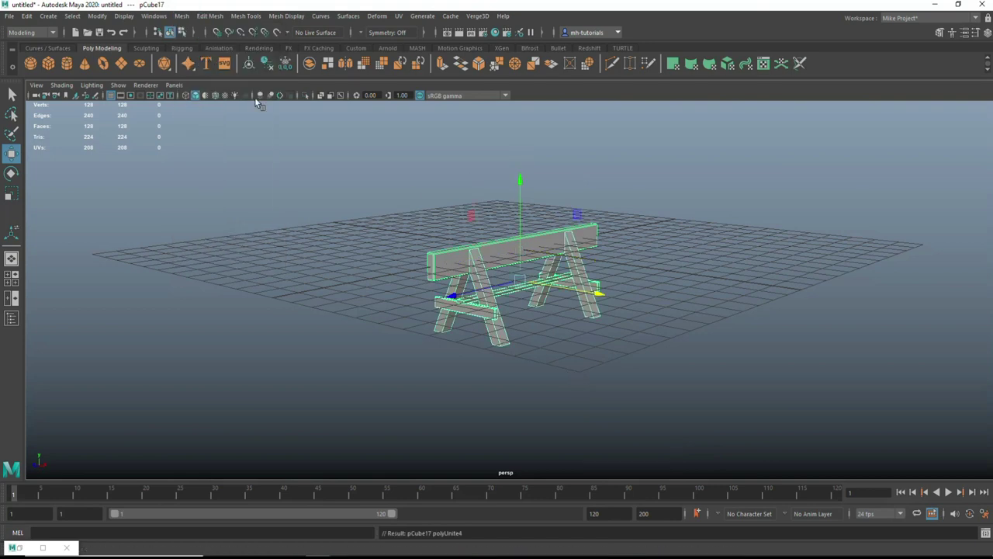
scroll(676, 266, "down", 3)
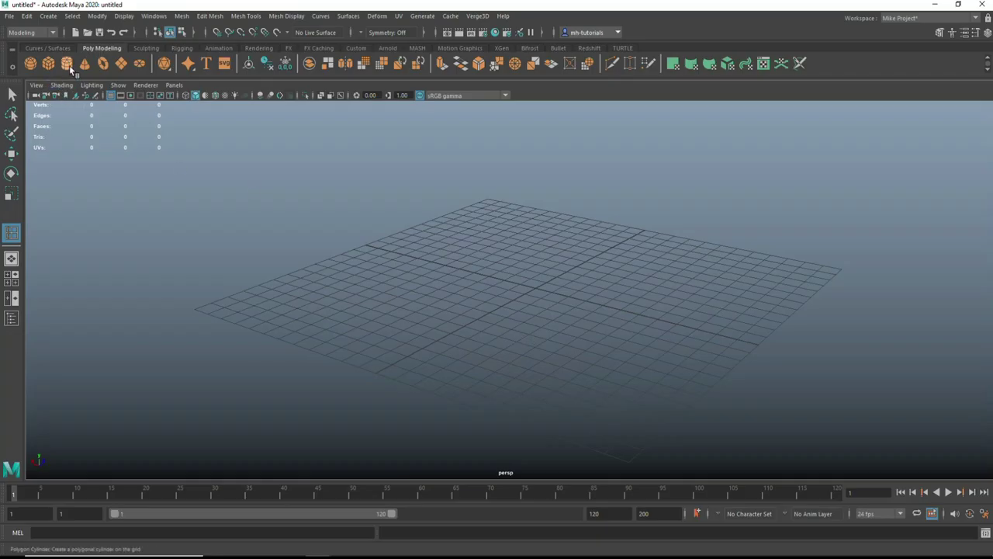
Create a test polygon cylinder and delete it.
left_click(68, 64)
key("ctrl+e")
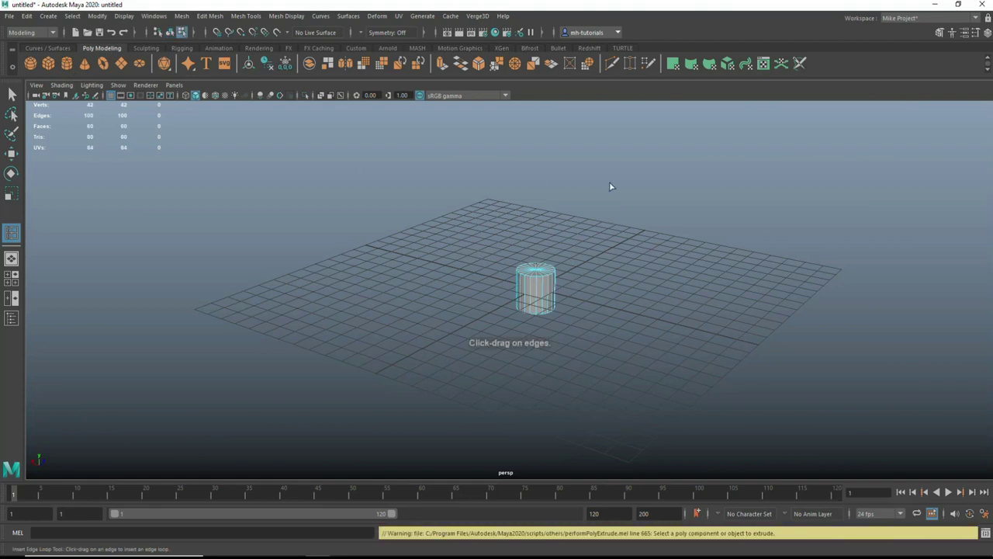
right_click(543, 285)
left_click(546, 287)
key("Delete")
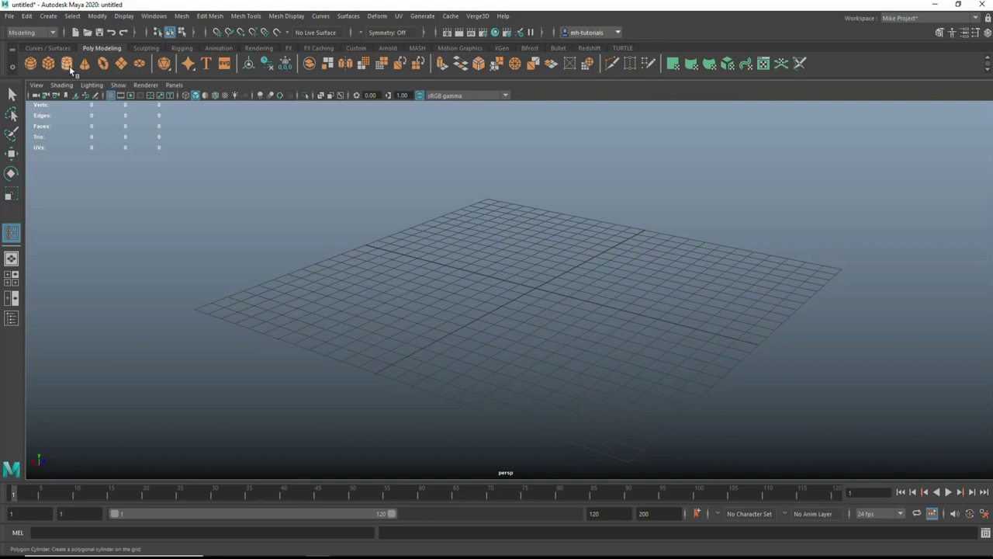
Delete a second test cylinder and add one fresh polygon cylinder at the grid centre.
left_click(67, 64)
key("ctrl+a")
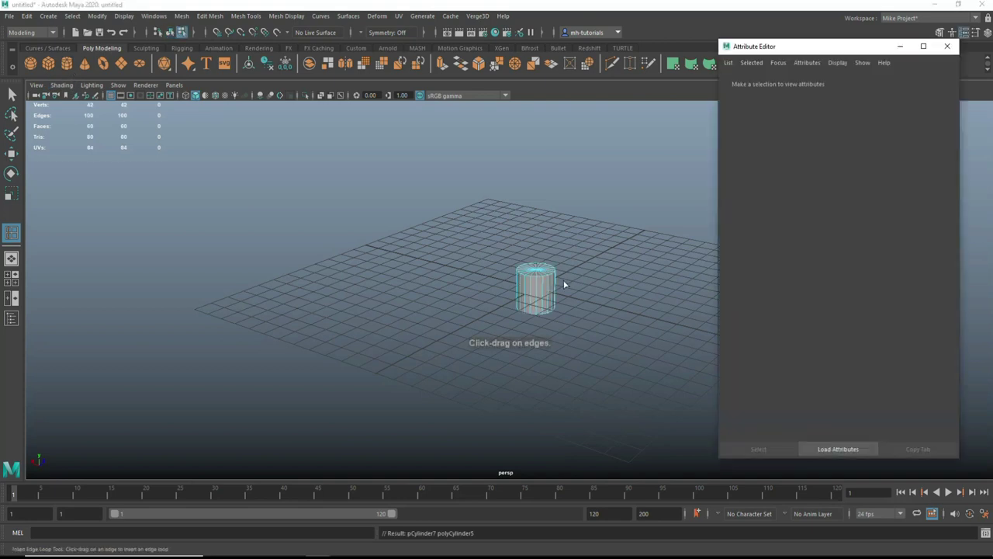
right_click(545, 275)
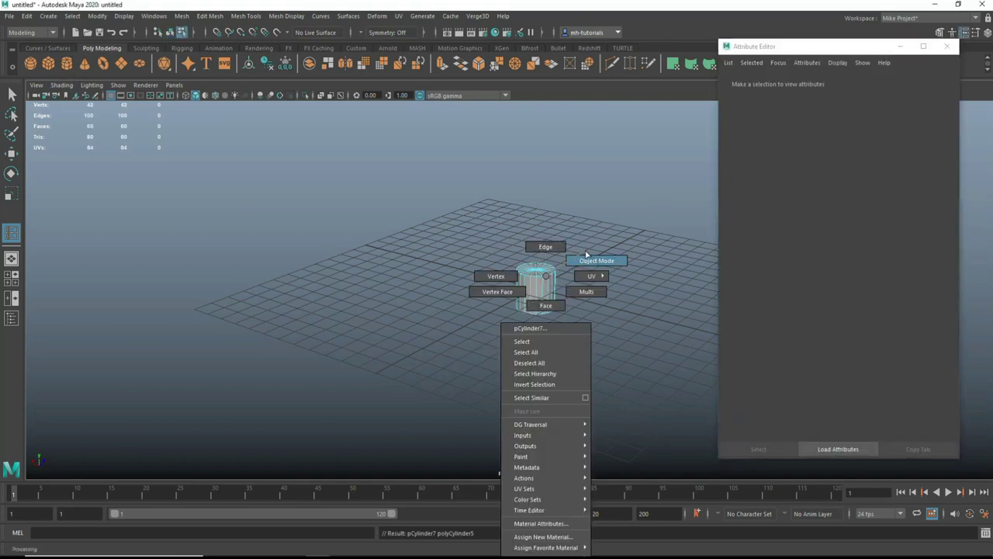
left_click(588, 260)
left_click(947, 47)
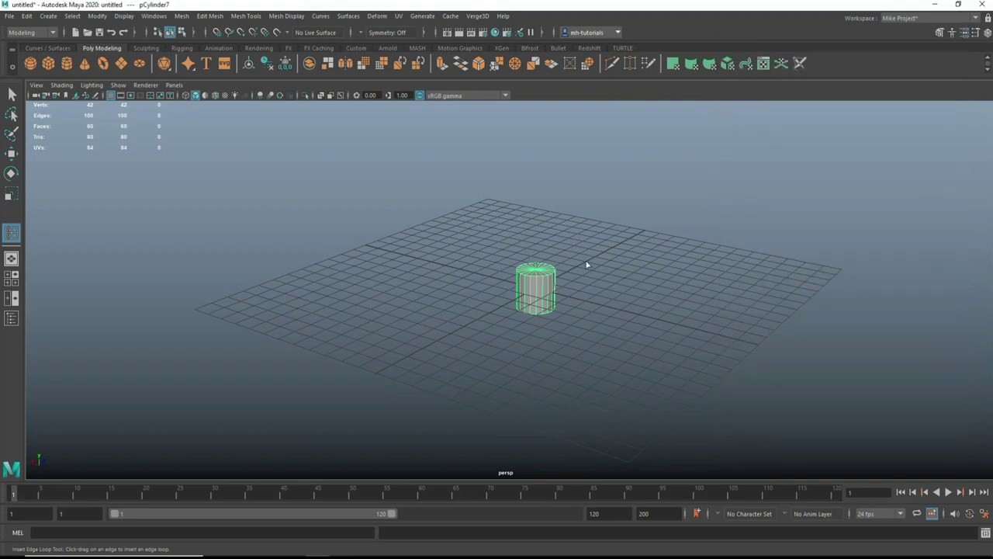
key("Delete")
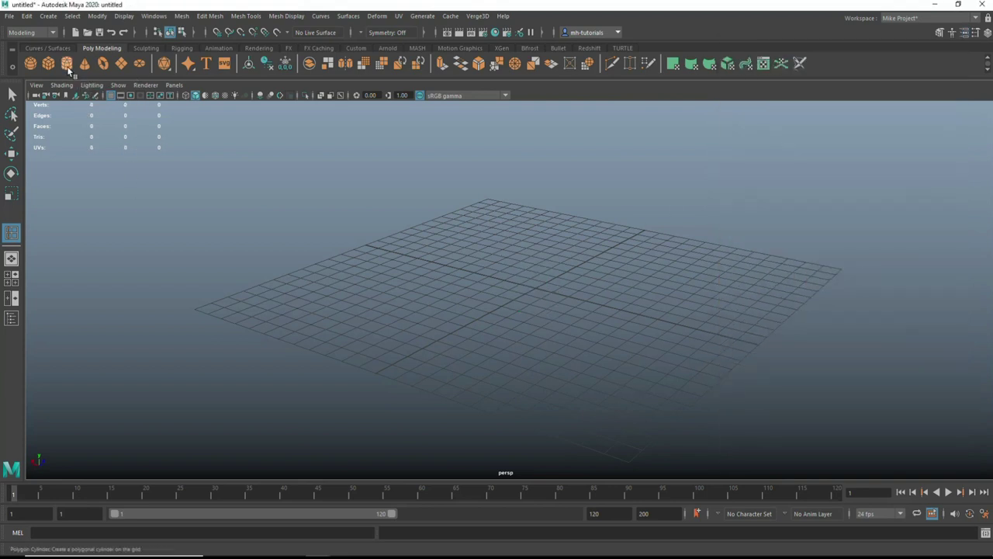
left_click(67, 62)
Set the cylinder's Subdivisions Axis to 8 and Caps to 0 in the polyCylinder attributes.
right_click_drag(555, 294, 605, 268)
key("ctrl+a")
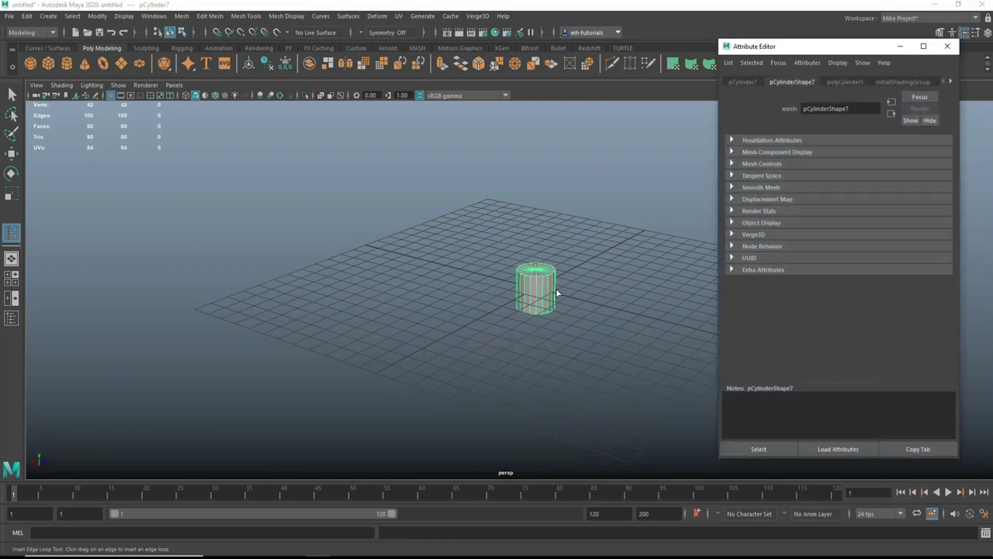
left_click(847, 82)
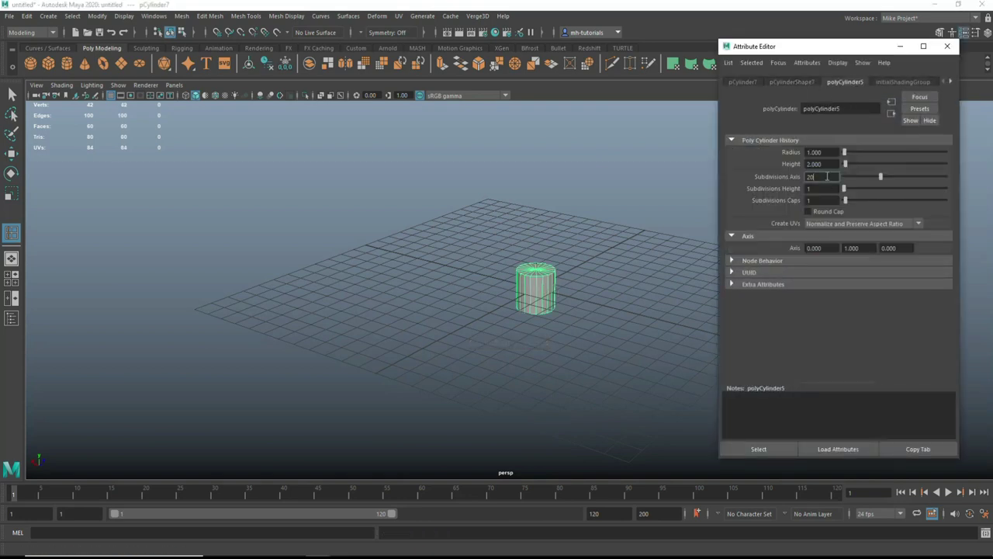
type("8")
key("Return")
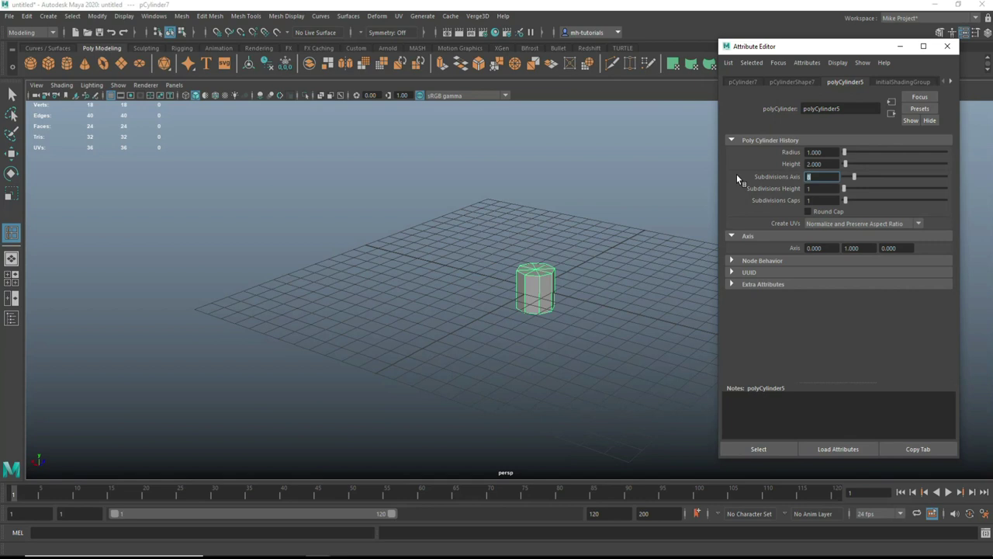
left_click(814, 201)
type("0")
key("Return")
Delete the top and bottom cap faces of the cylinder.
scroll(564, 283, "up", 2)
left_click(559, 283)
right_click_drag(557, 281, 550, 267)
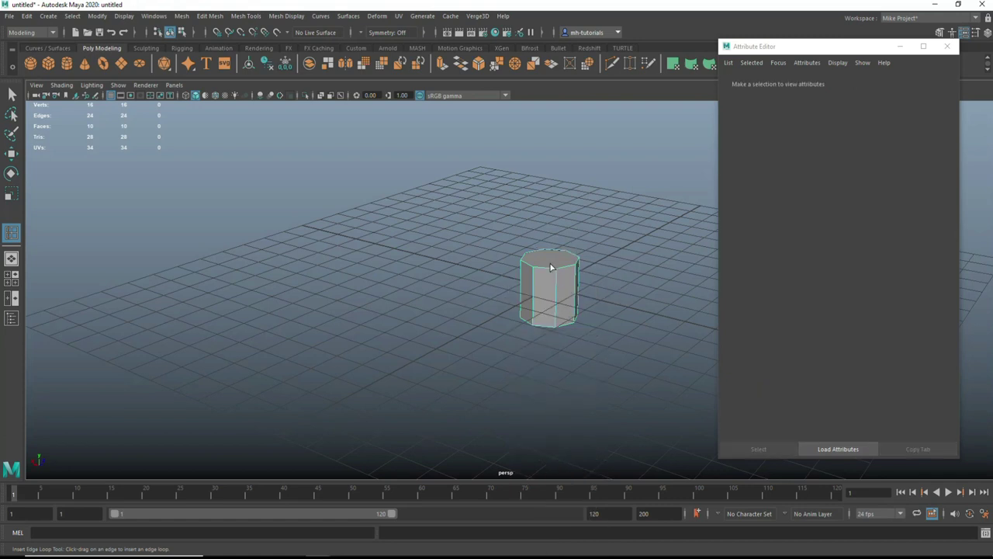
key("q")
left_click(553, 262)
key("Delete")
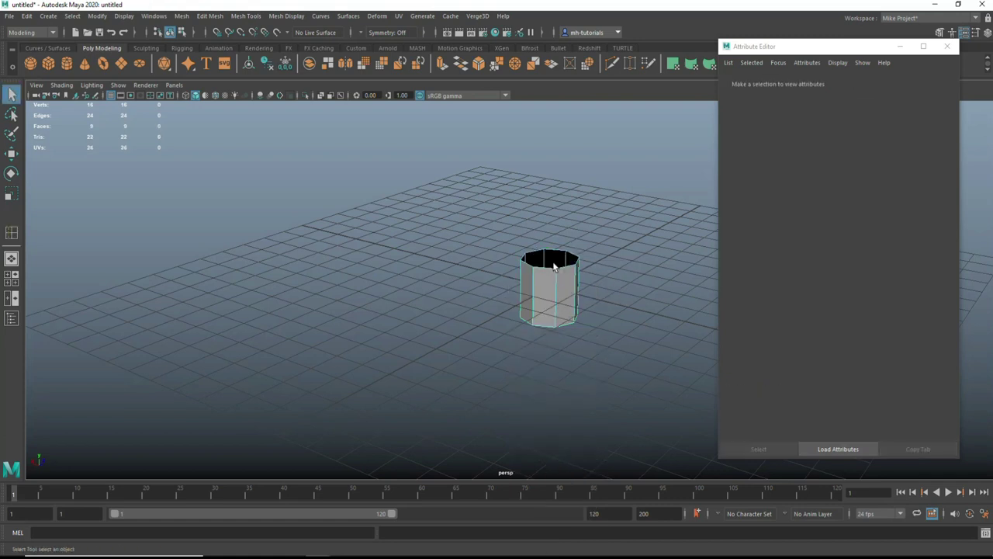
mouse_move(556, 265)
left_mouse_down("alt")
mouse_move(578, 327)
mouse_move(559, 237)
mouse_move(580, 315)
left_mouse_up("alt")
left_click(553, 220)
key("Delete")
Close the Attribute Editor and marquee-select all eight side faces.
key("ctrl+a")
scroll(609, 241, "up", 5)
right_click_drag(609, 240, 607, 270)
left_click_drag(451, 230, 722, 289)
Extrude the side faces as separate plank panels with a thickness of 0.1.
key("ctrl+e")
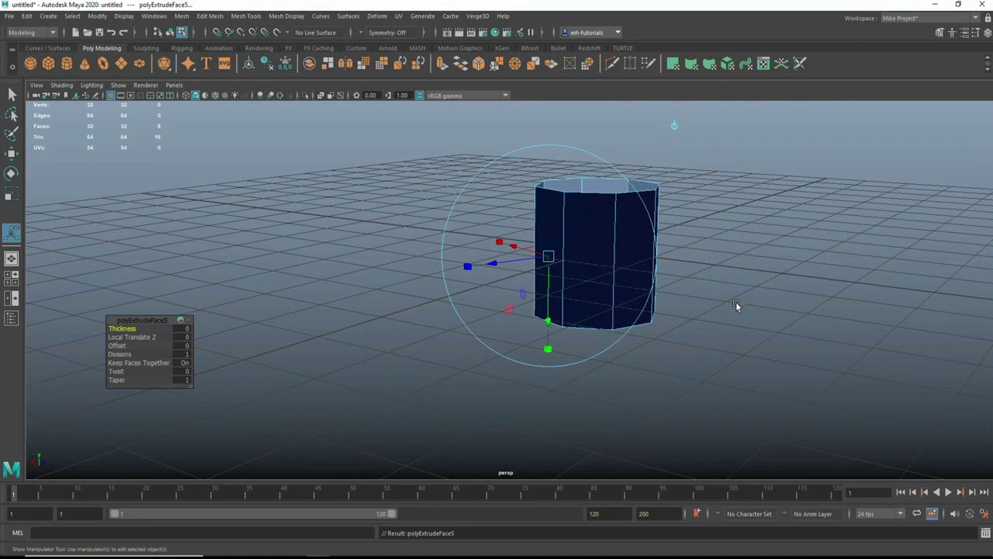
left_click(132, 362)
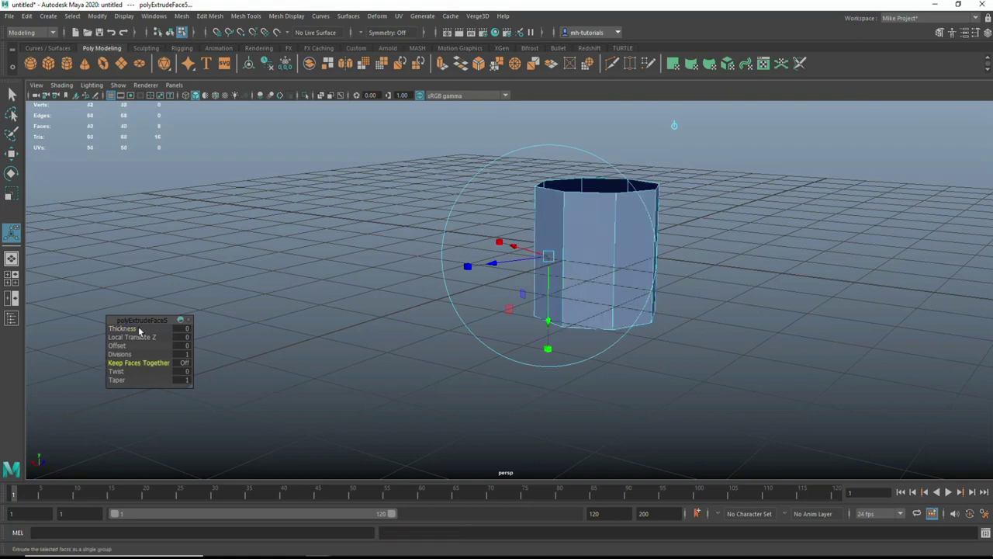
left_click_drag(122, 328, 129, 329)
mouse_move(283, 371)
left_mouse_down("alt")
mouse_move(286, 381)
mouse_move(137, 393)
left_mouse_up("alt")
left_click(184, 329)
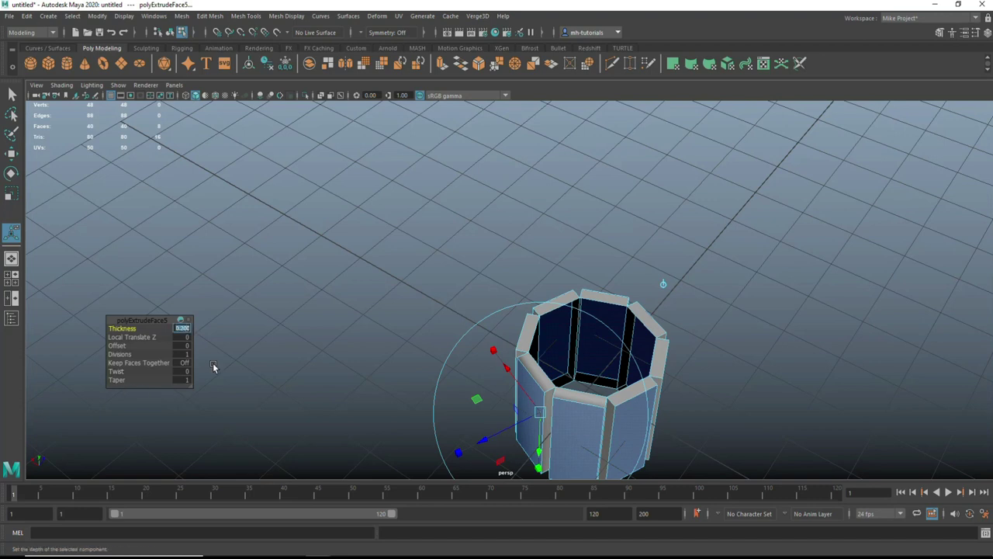
type("1")
key("Return")
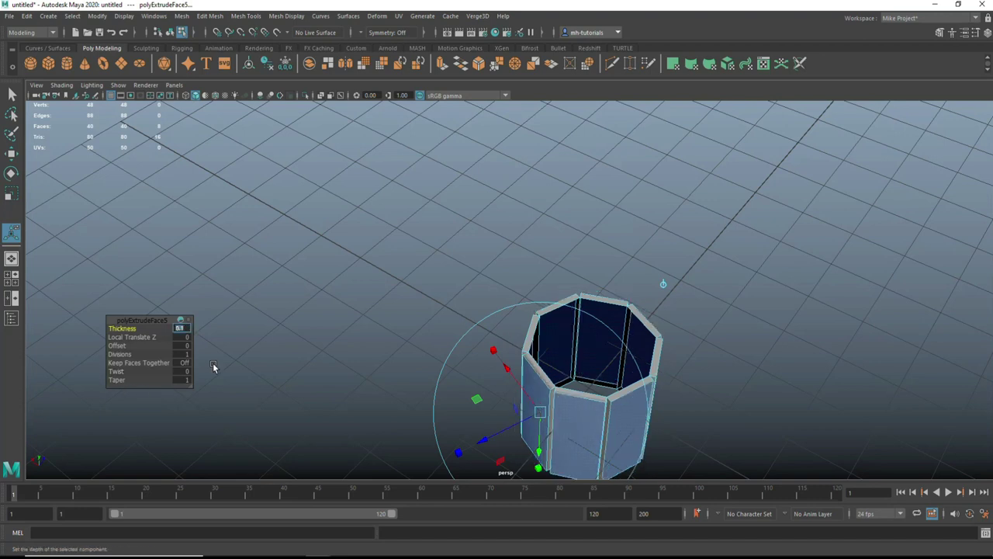
Scale the whole barrel taller from a low side view.
left_click_drag(483, 345, 516, 327, "alt")
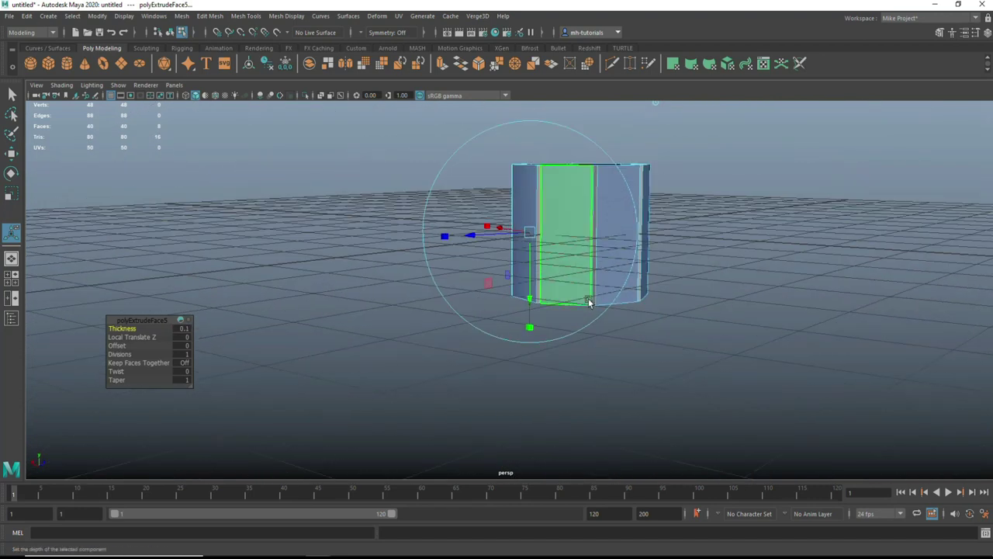
right_click_drag(621, 230, 648, 230)
key("r")
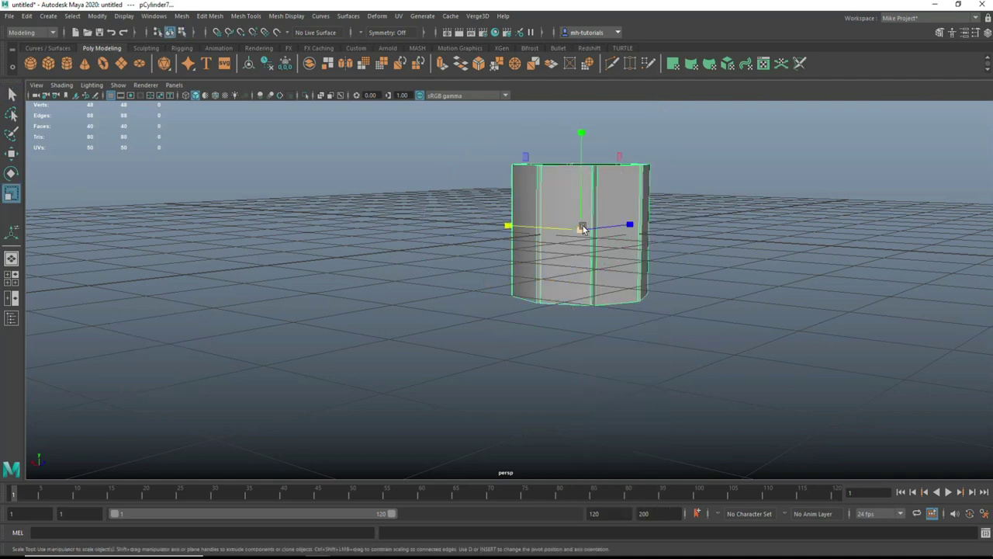
left_click_drag(580, 137, 583, 105)
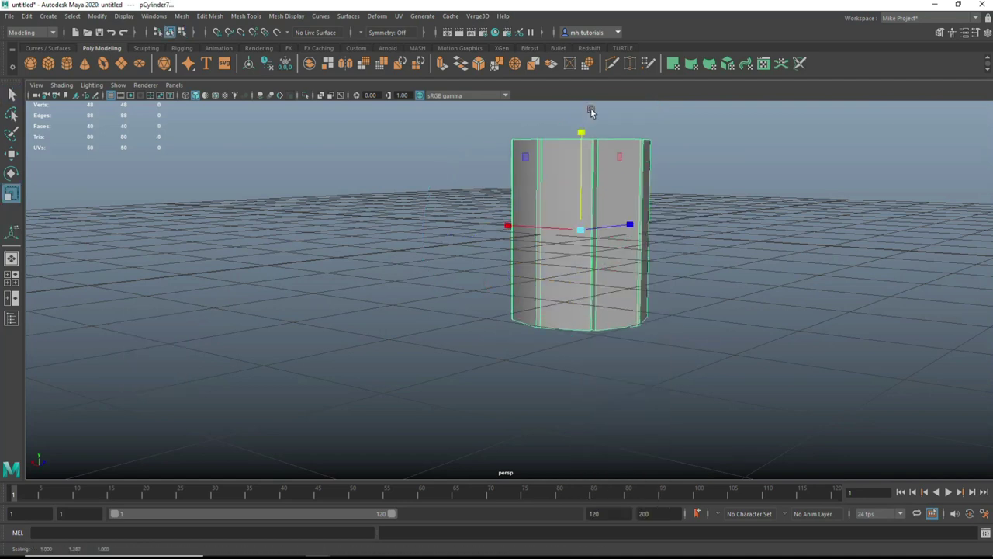
Replace the seven inserted edge loops with five evenly spaced horizontal loops.
key("ctrl+shift+x")
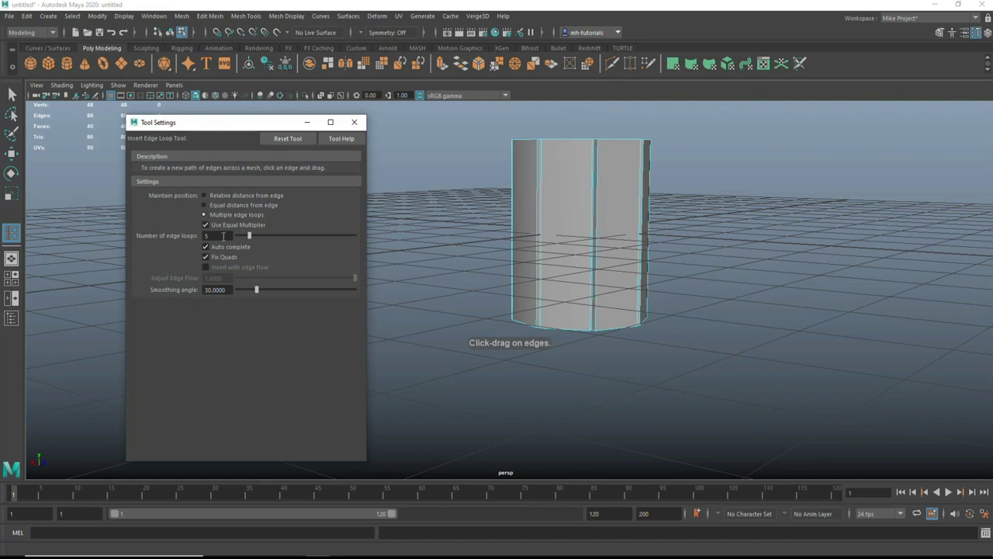
type("6")
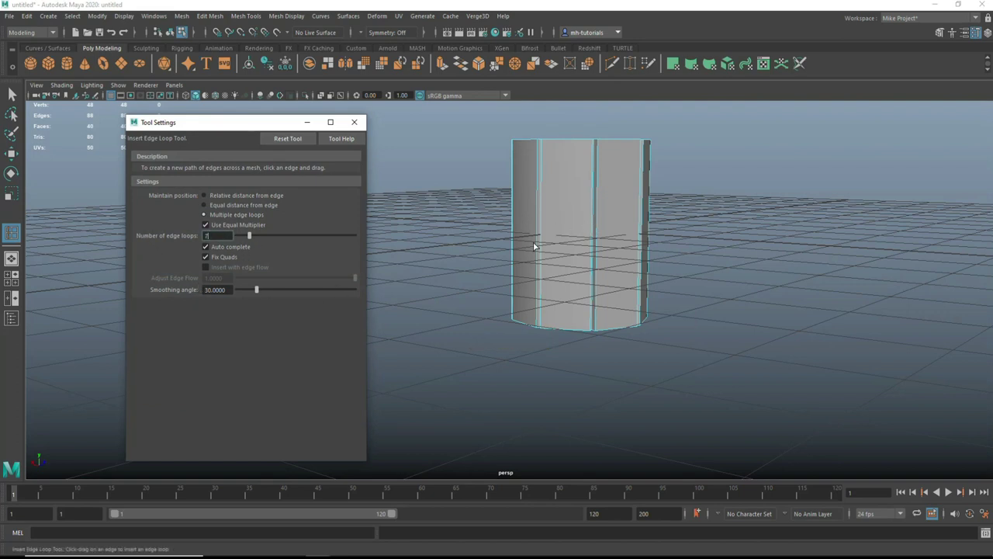
left_click(593, 232)
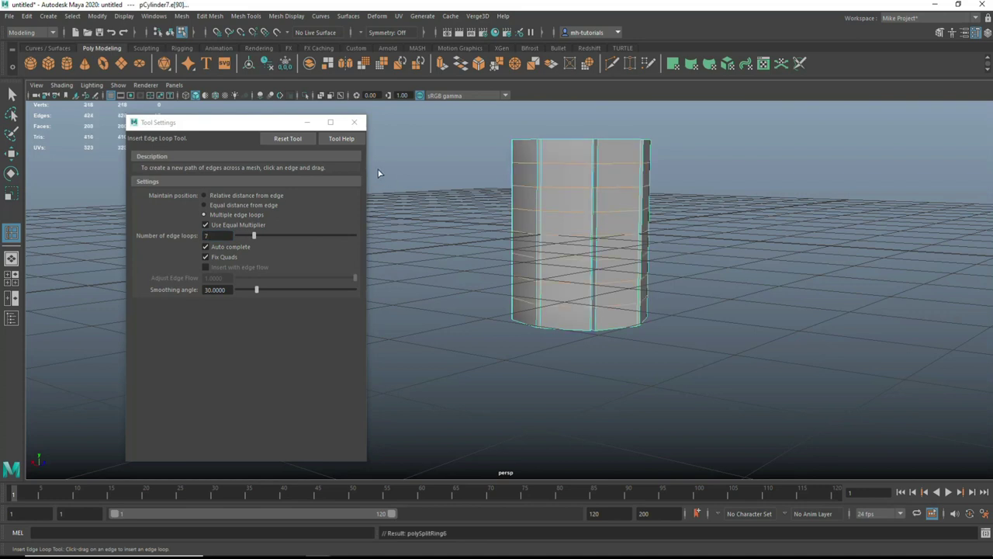
key("ctrl+z")
double_click(218, 235)
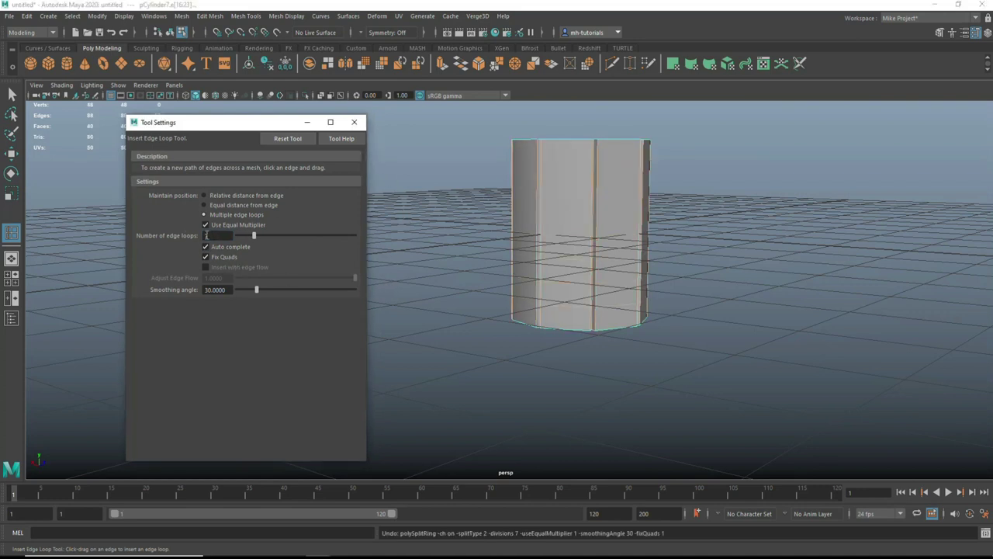
type("5")
key("Return")
left_click(588, 246)
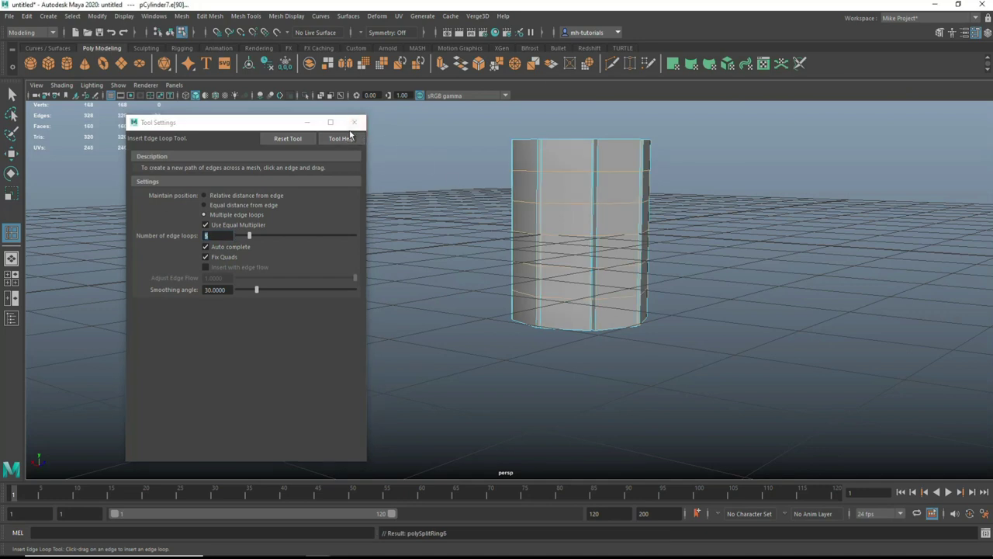
left_click(358, 122)
left_click(12, 277)
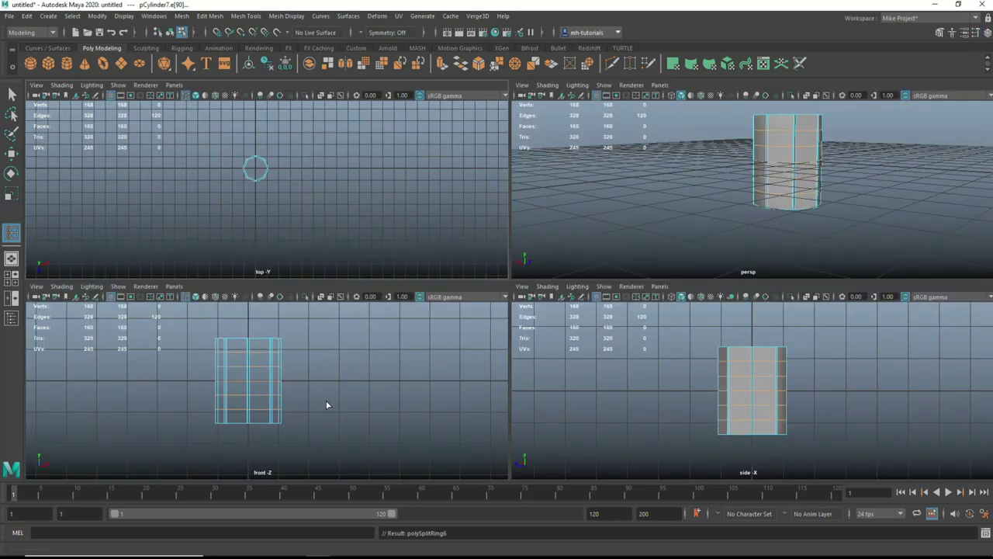
In the front view, select the inner vertex rows and scale them slightly outward.
key("space")
right_click_drag(457, 274, 406, 271)
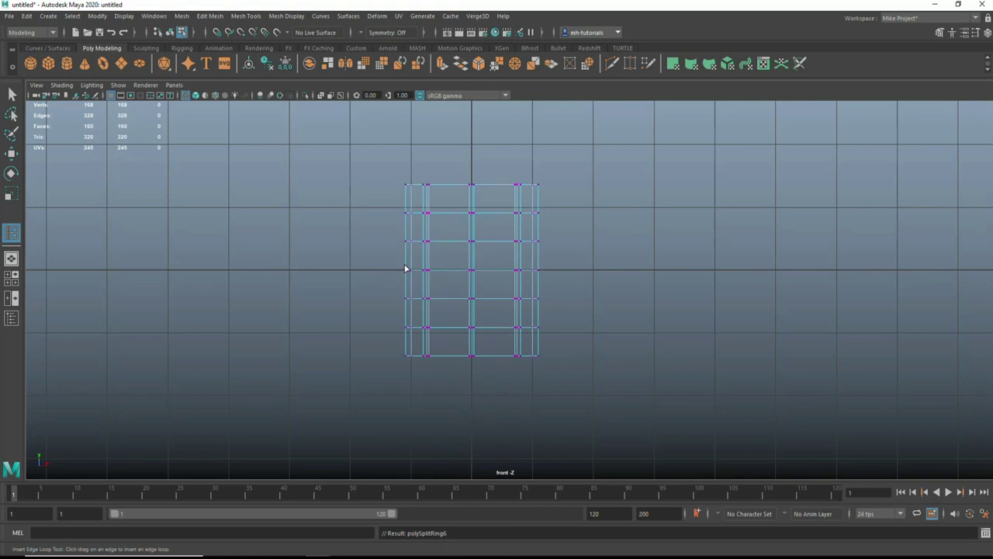
left_click_drag(362, 262, 579, 287)
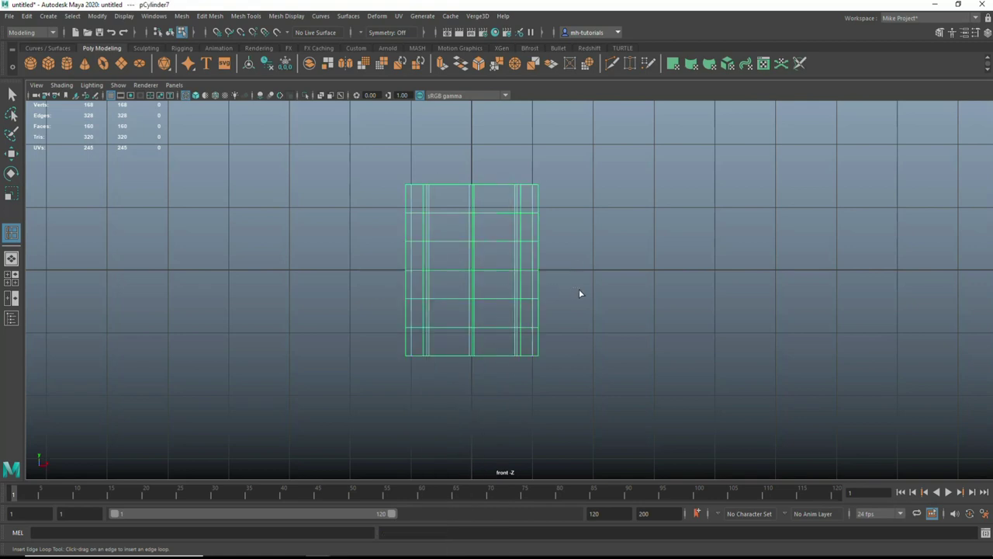
key("q")
right_click_drag(475, 265, 431, 265)
left_click_drag(360, 205, 570, 351)
key("r")
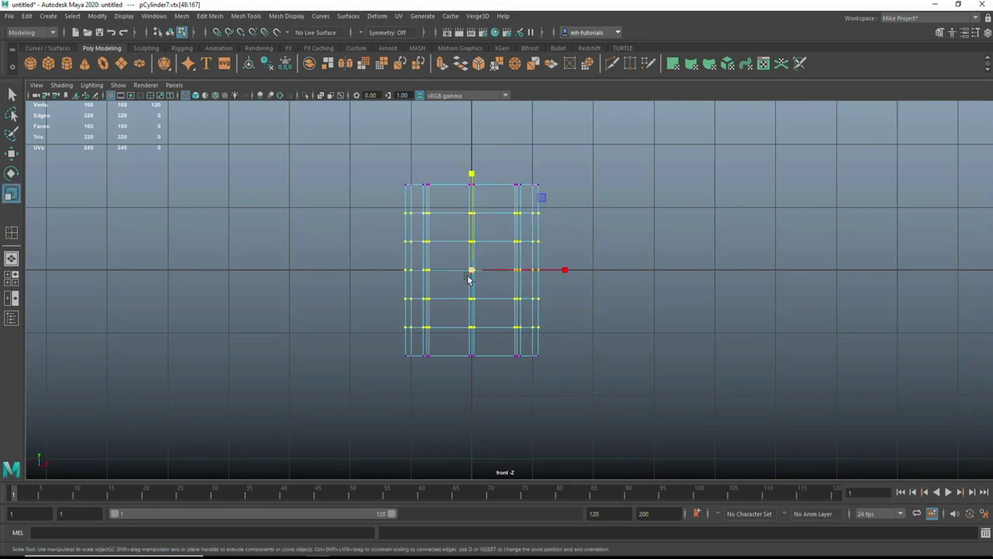
left_click_drag(472, 271, 476, 273)
Bulge the central vertex row outward, then widen the two rows beside it.
left_click_drag(380, 230, 562, 313)
left_click_drag(474, 271, 475, 271)
left_click_drag(373, 260, 481, 278)
left_click_drag(371, 229, 543, 248)
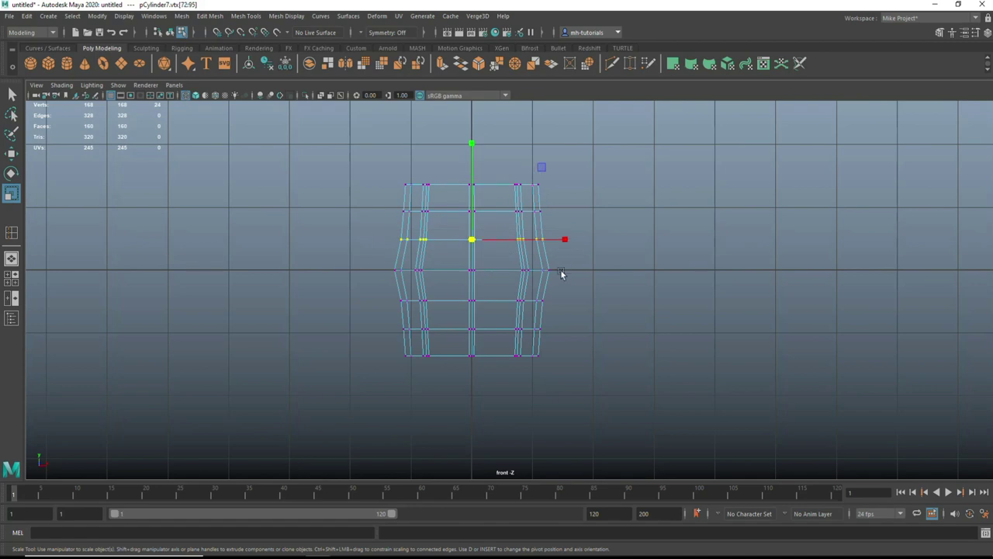
mouse_move(379, 287)
left_mouse_down("shift")
mouse_move(561, 304)
mouse_move(574, 337)
left_mouse_up("shift")
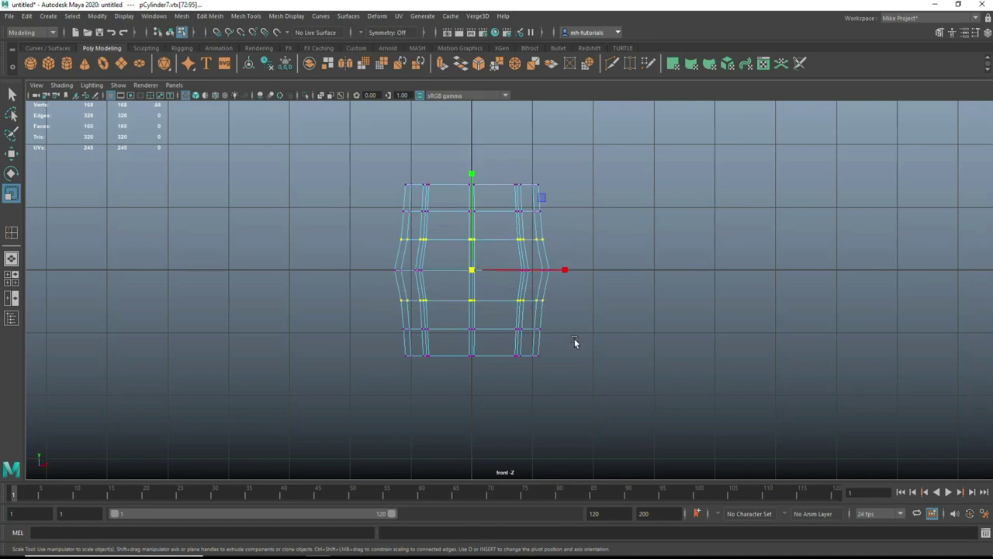
left_click_drag(475, 275, 482, 273)
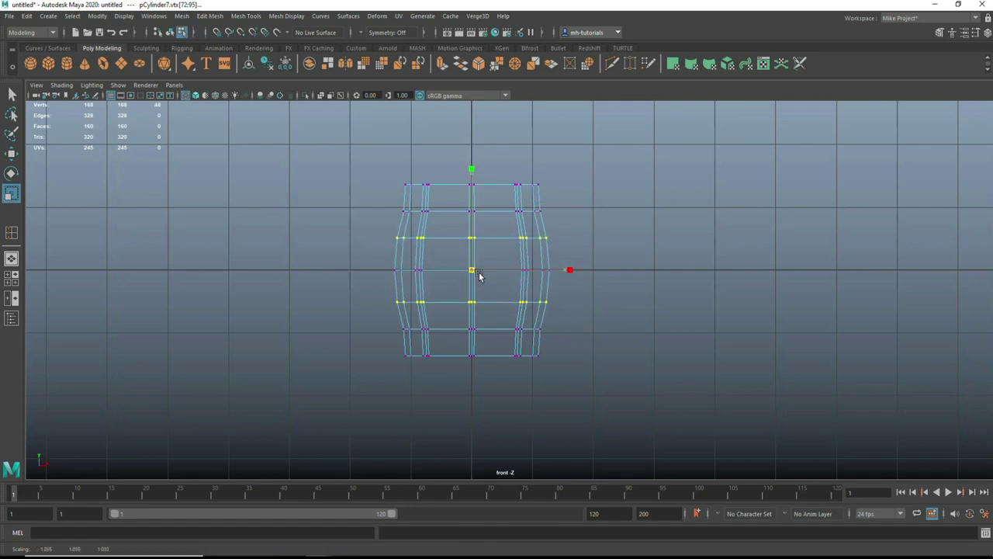
Widen the outer pair of vertex rows slightly and return to the perspective view.
left_click_drag(368, 198, 545, 225)
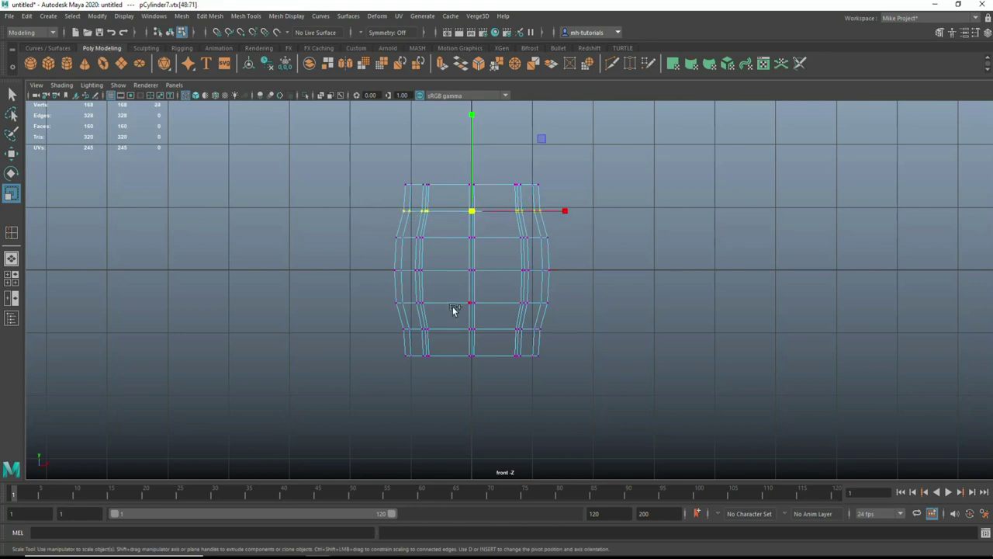
left_click_drag(379, 313, 565, 345, "shift")
left_click_drag(472, 272, 476, 273)
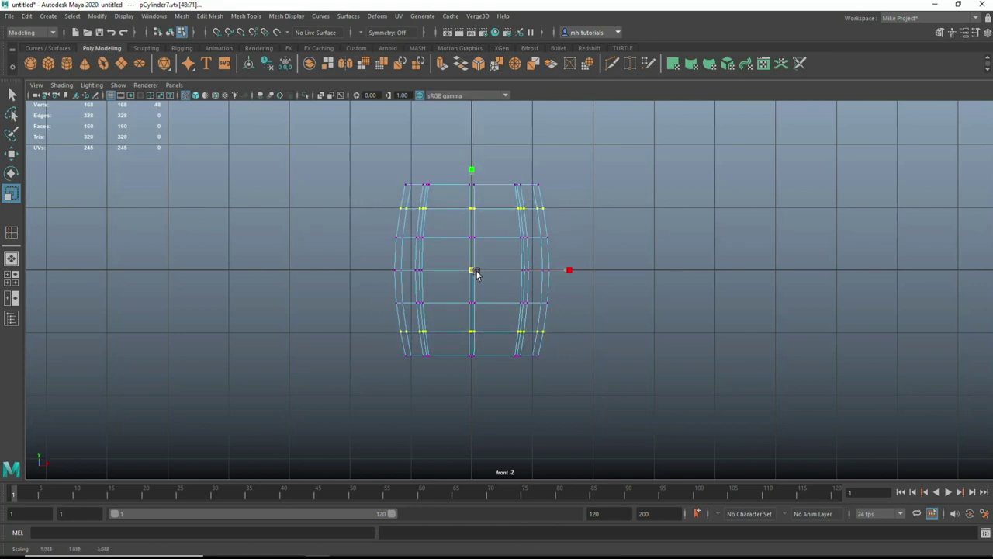
left_click(11, 287)
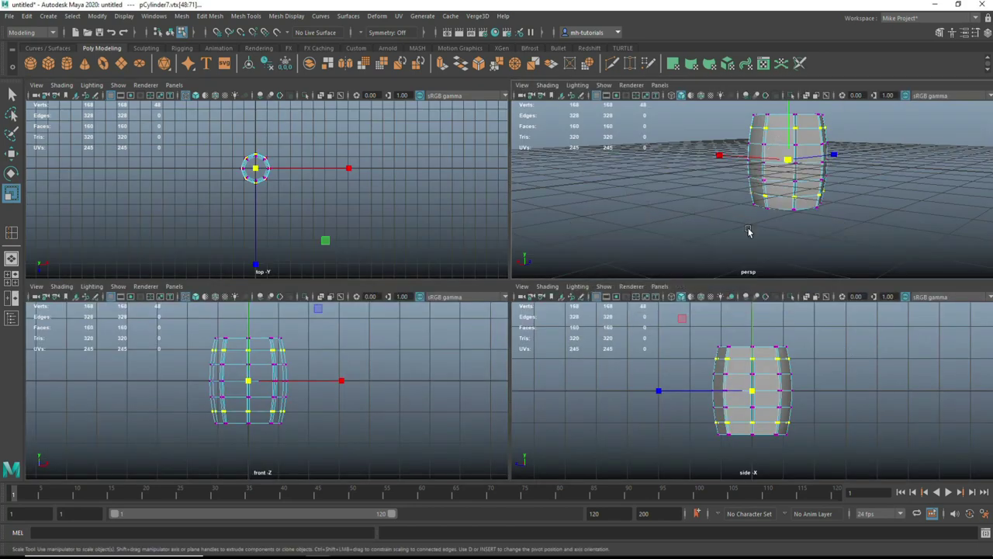
key("space")
Try an edge extrusion on the barrel, then undo it.
left_click_drag(728, 258, 726, 294, "alt")
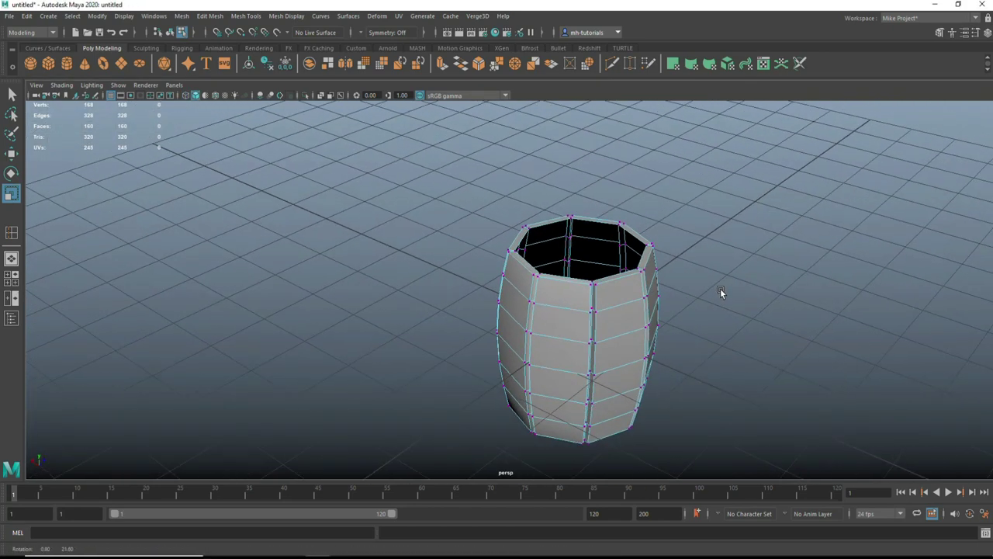
scroll(652, 271, "up", 2)
right_click_drag(602, 208, 602, 186)
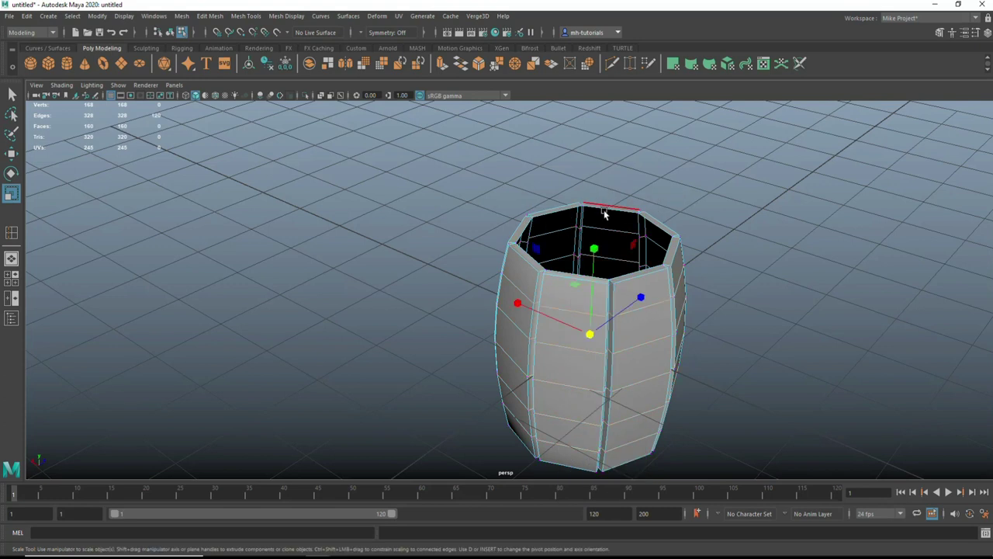
key("q")
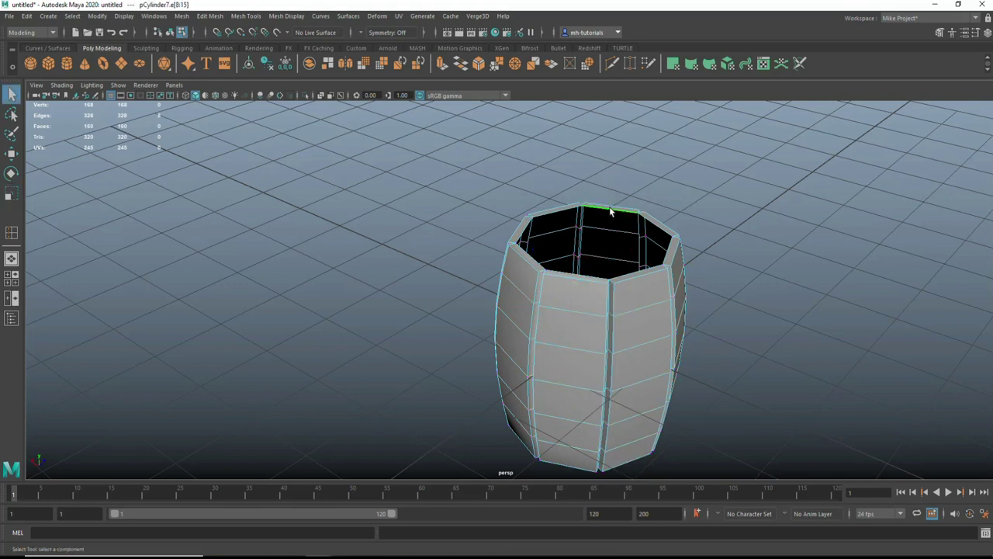
left_click_drag(668, 283, 688, 241, "alt")
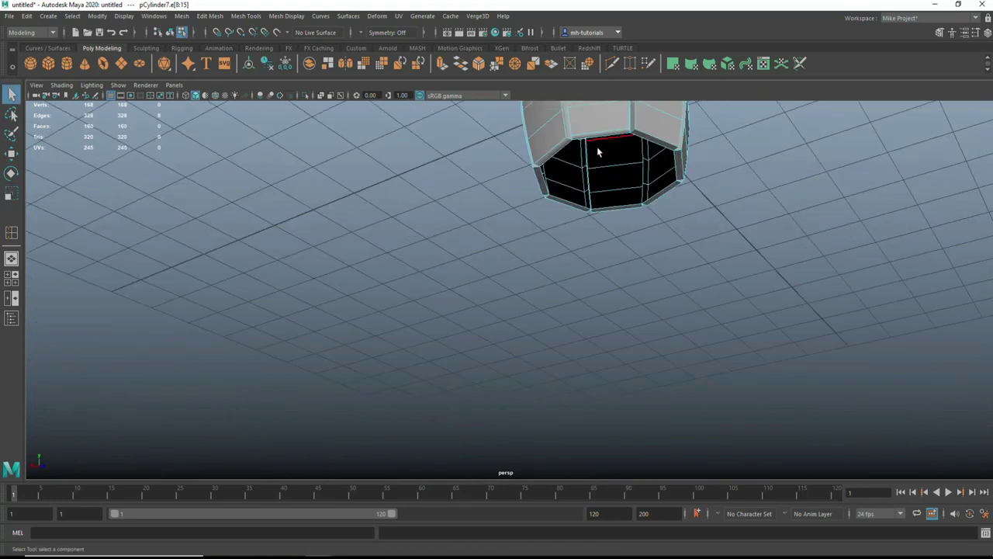
left_click_drag(662, 200, 661, 260, "alt")
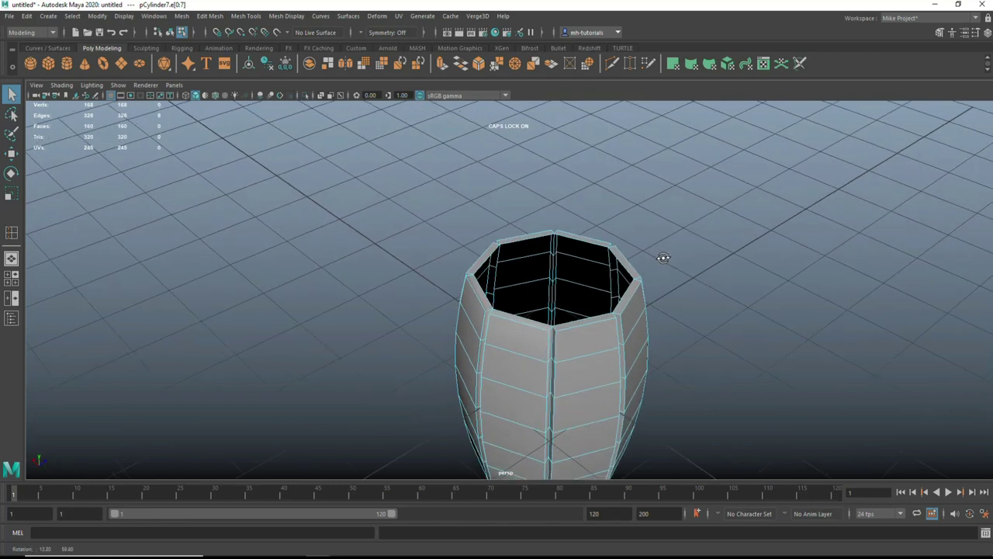
key("ctrl+e")
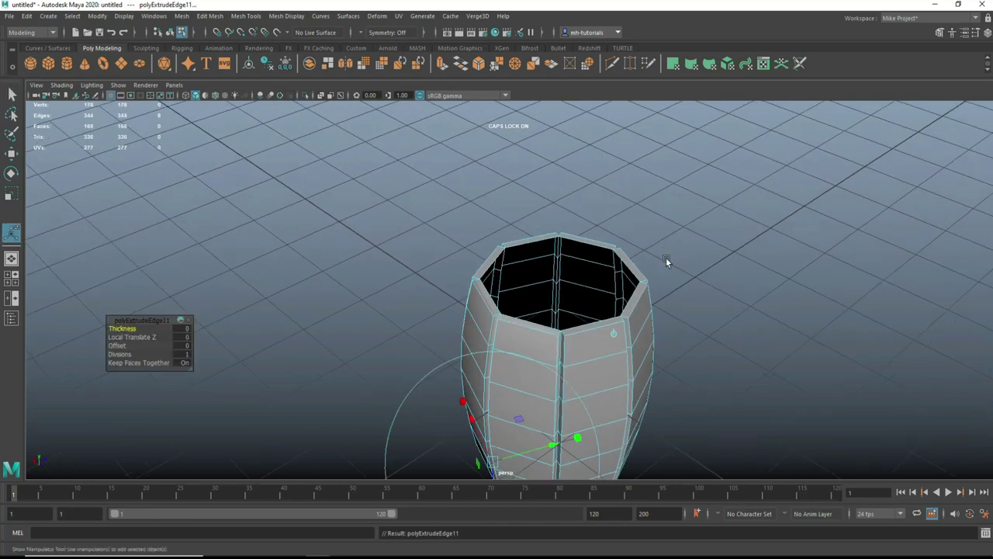
left_click_drag(556, 370, 555, 373)
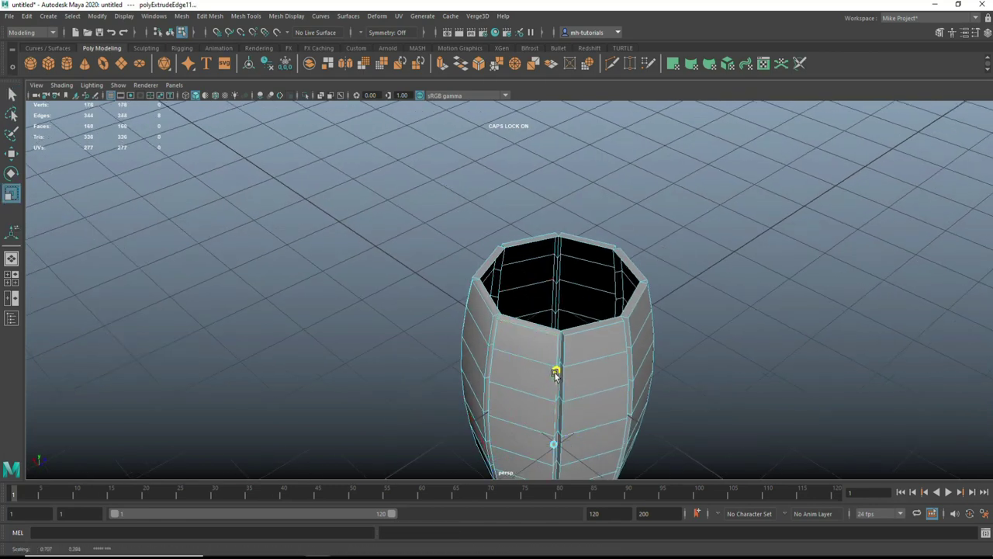
key("w")
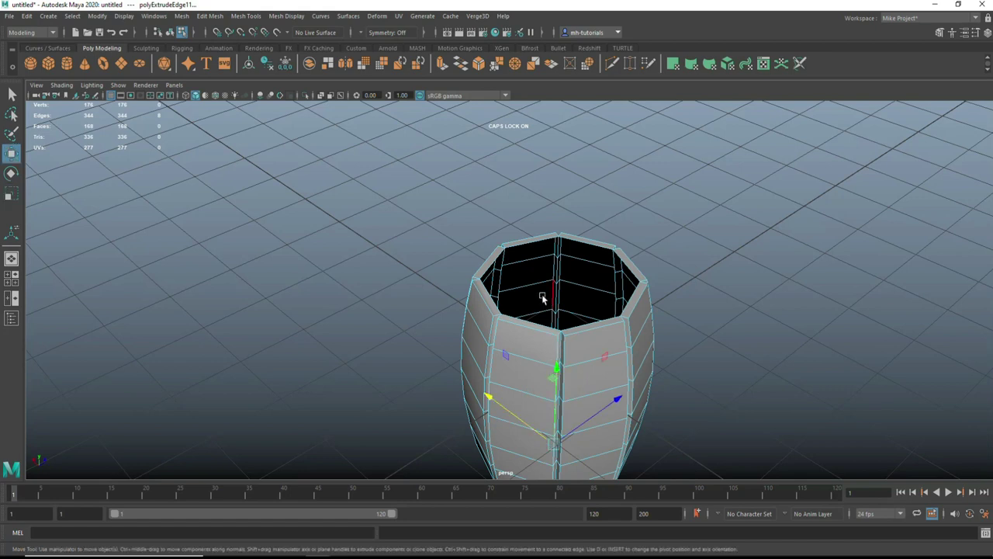
key("ctrl+z")
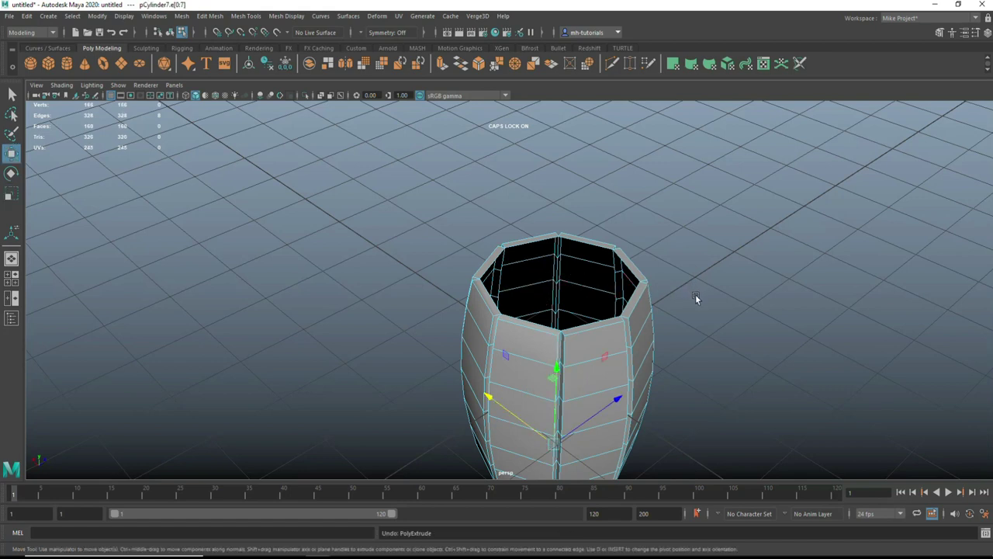
Extrude the top rim edge loop and move it slightly down along Y.
scroll(675, 301, "up", 2)
double_click(537, 228)
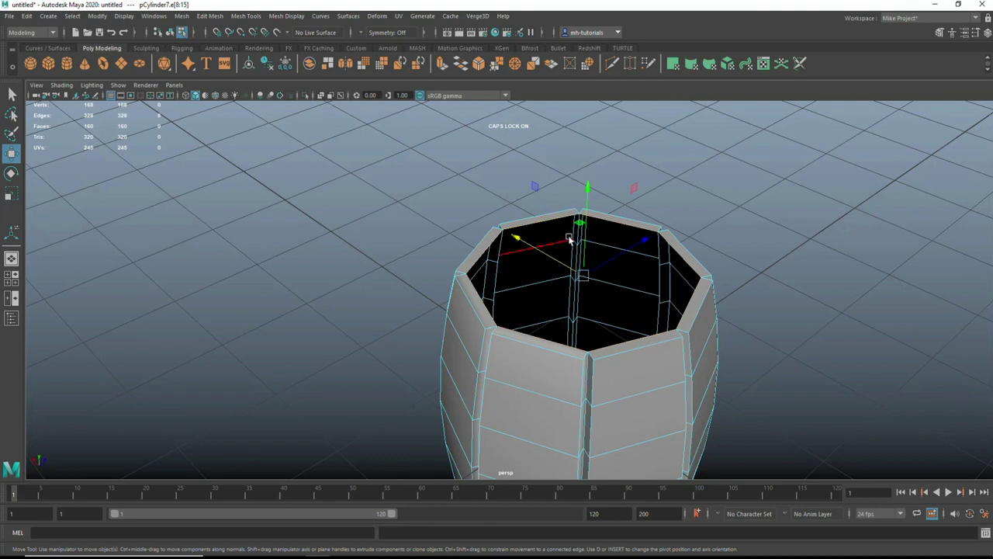
key("ctrl+e")
left_click(588, 190)
left_click_drag(588, 191, 590, 201)
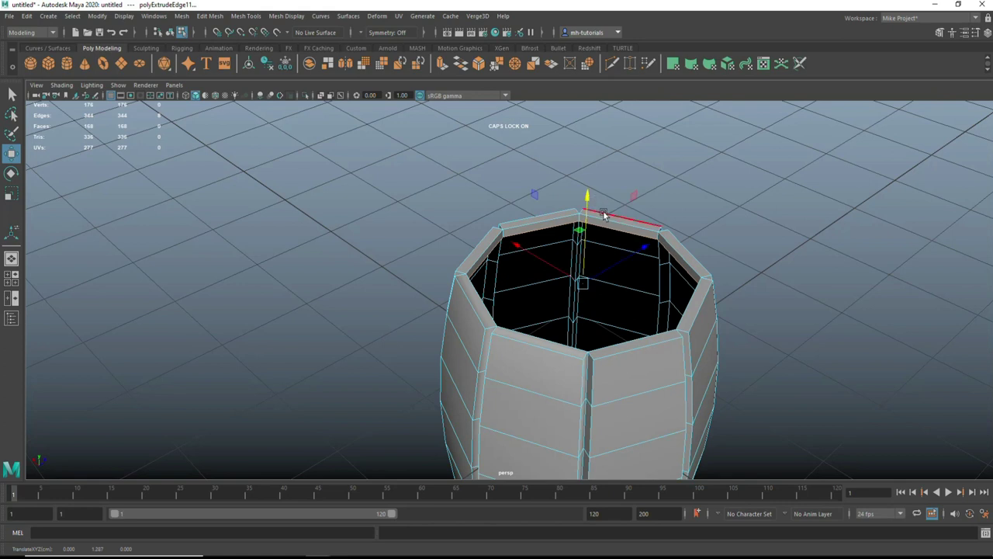
Bring up the Edit Mesh menu of mesh editing commands.
left_click(209, 19)
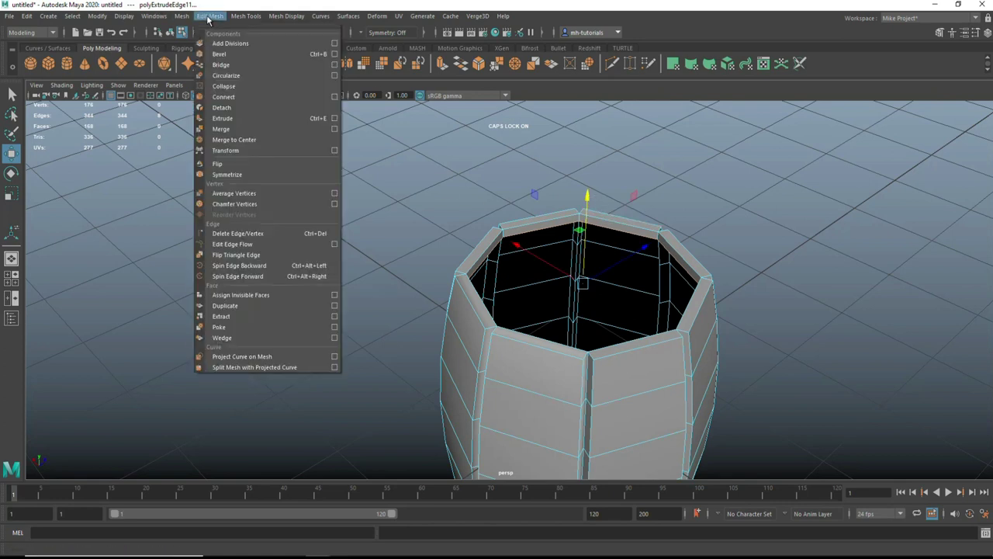
left_click(209, 18)
left_click(187, 17)
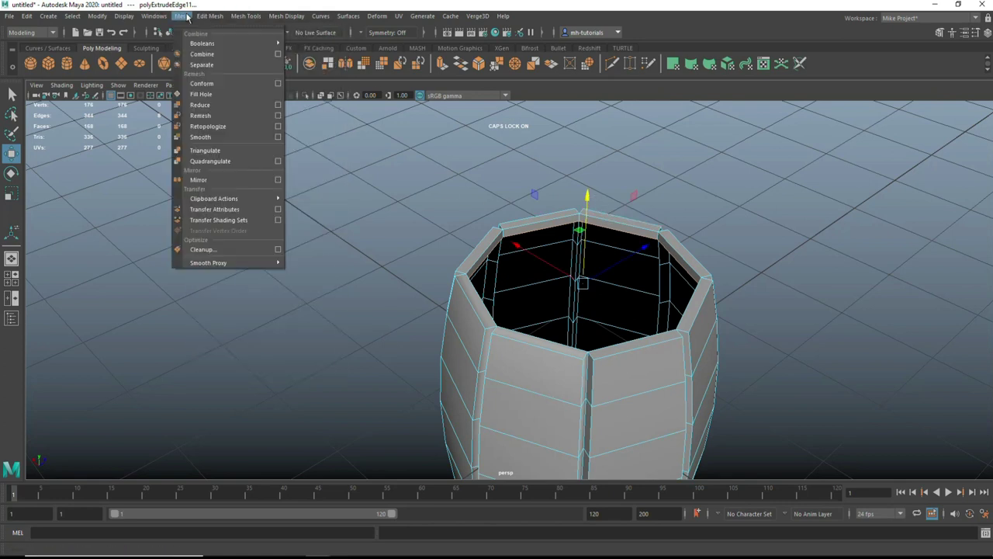
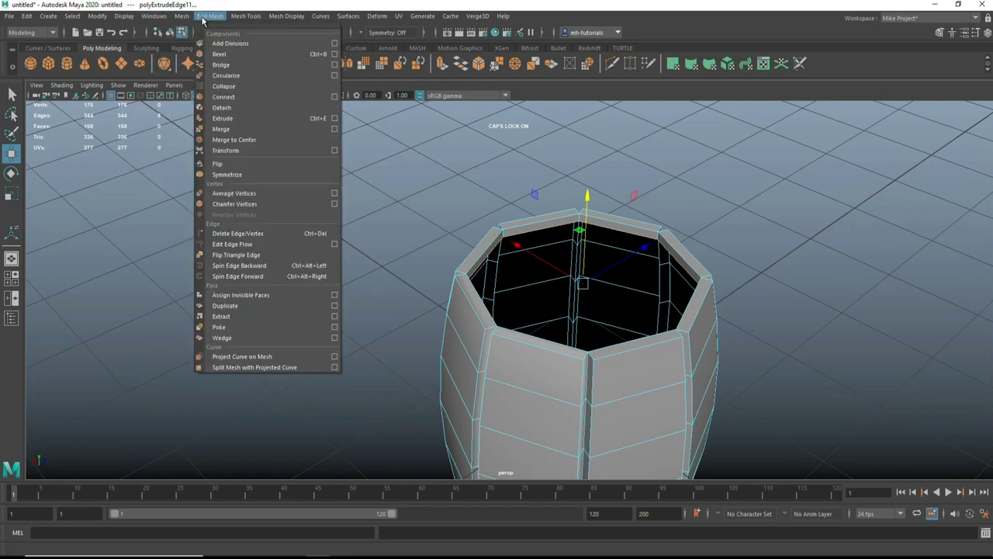
Fill the hole at the barrel's top and poke the new cap face into centre triangles.
mouse_move(182, 16)
left_click(215, 96)
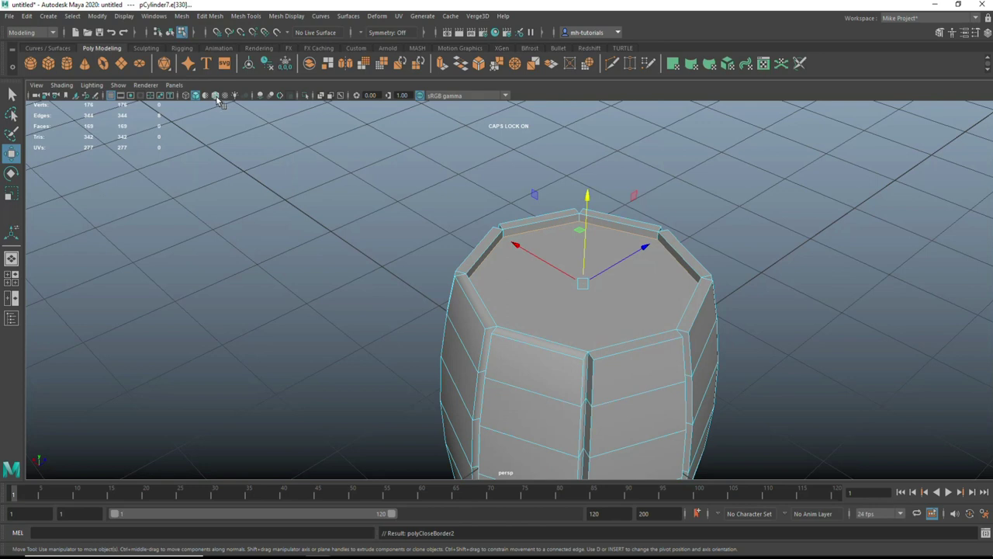
right_click_drag(602, 301, 613, 313)
left_click(617, 296)
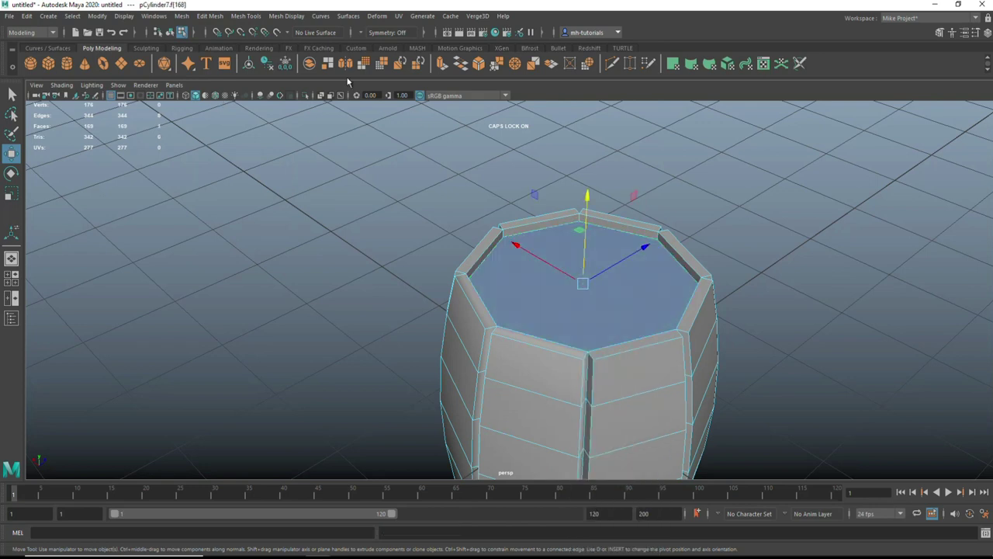
left_click(210, 16)
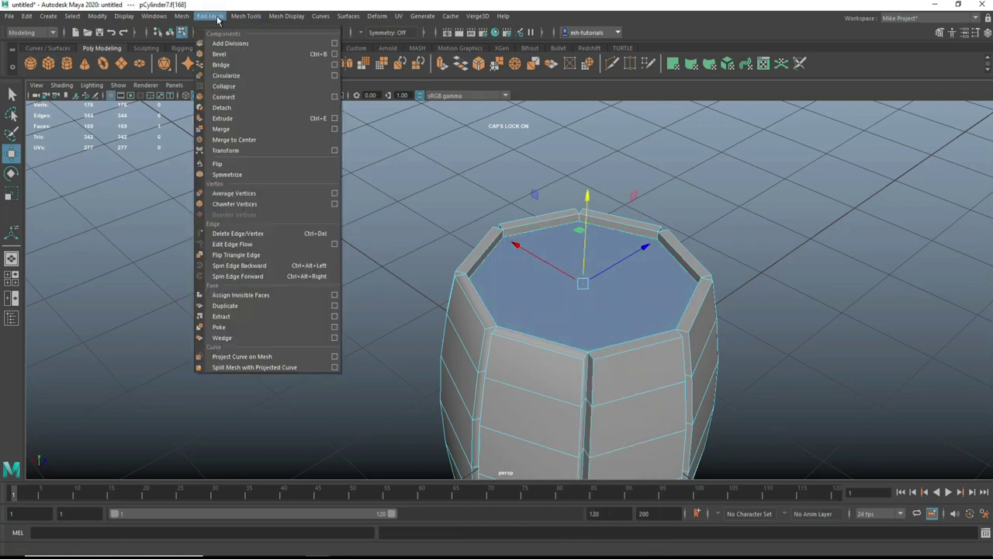
left_click(242, 319)
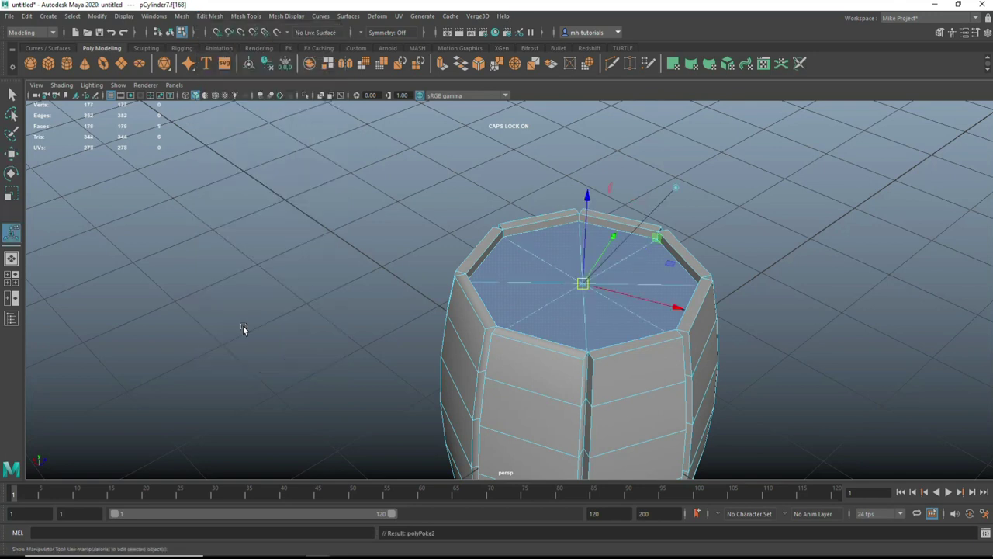
Clear the cap selection, zoom out and return to face selection mode.
left_click(754, 314)
scroll(776, 295, "down", 3)
scroll(757, 283, "down", 1)
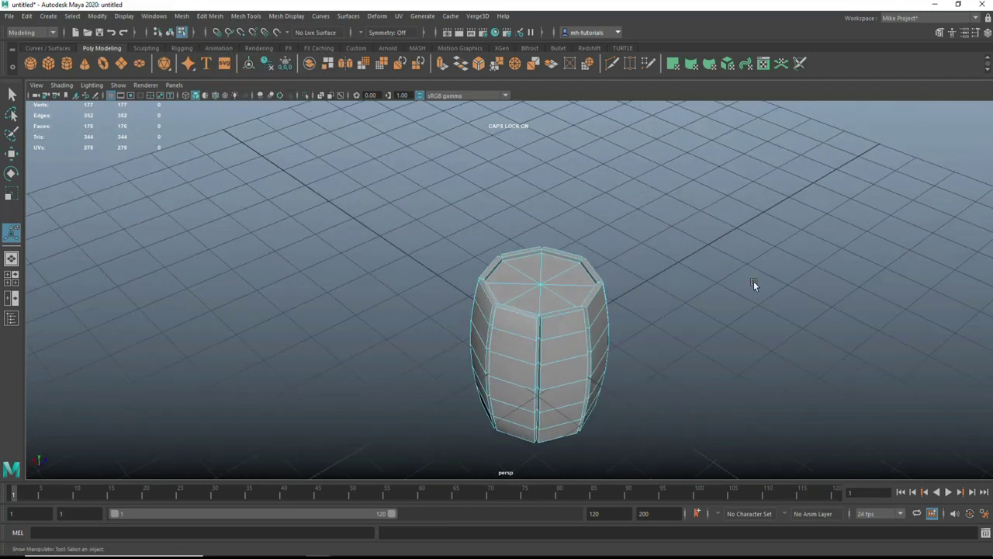
right_click_drag(553, 273, 567, 303)
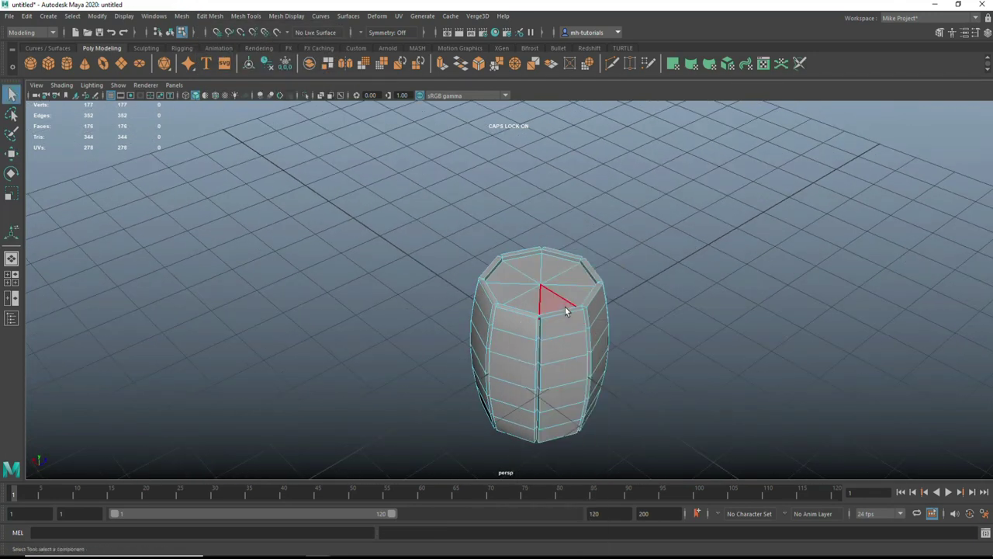
Extrude the eight top faces inward as an inset with an offset of about 0.2.
left_click_drag(546, 302, 531, 293)
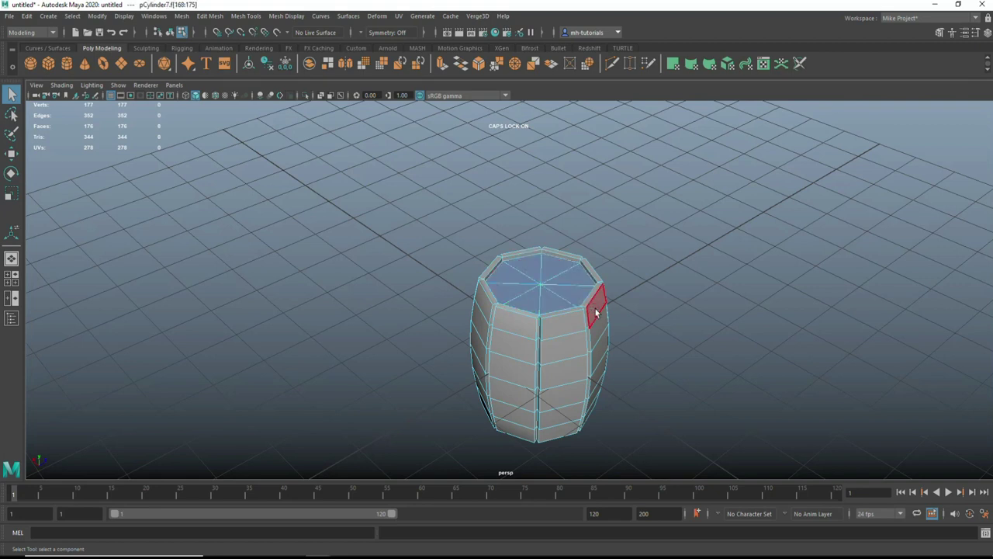
key("ctrl+e")
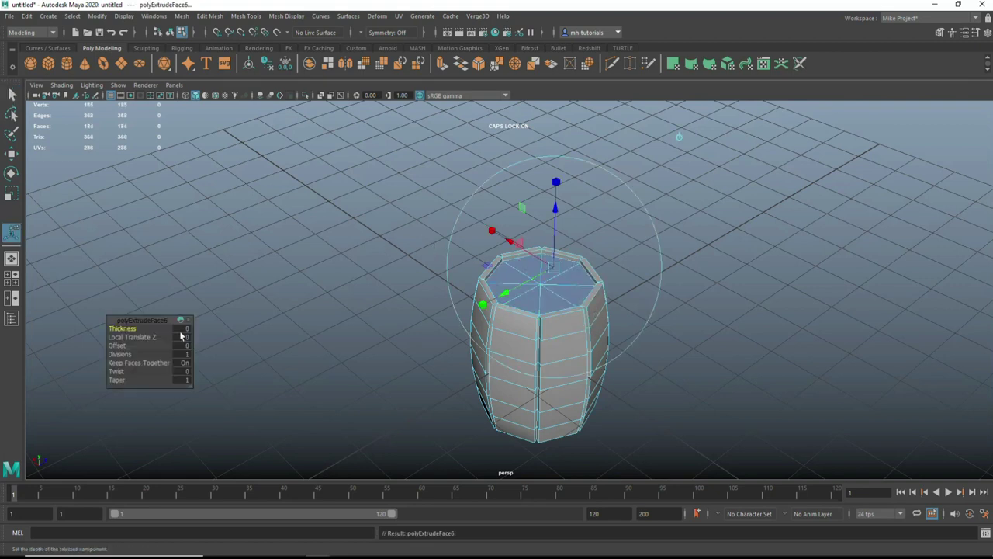
left_click(118, 345)
middle_click_drag(122, 347, 126, 347)
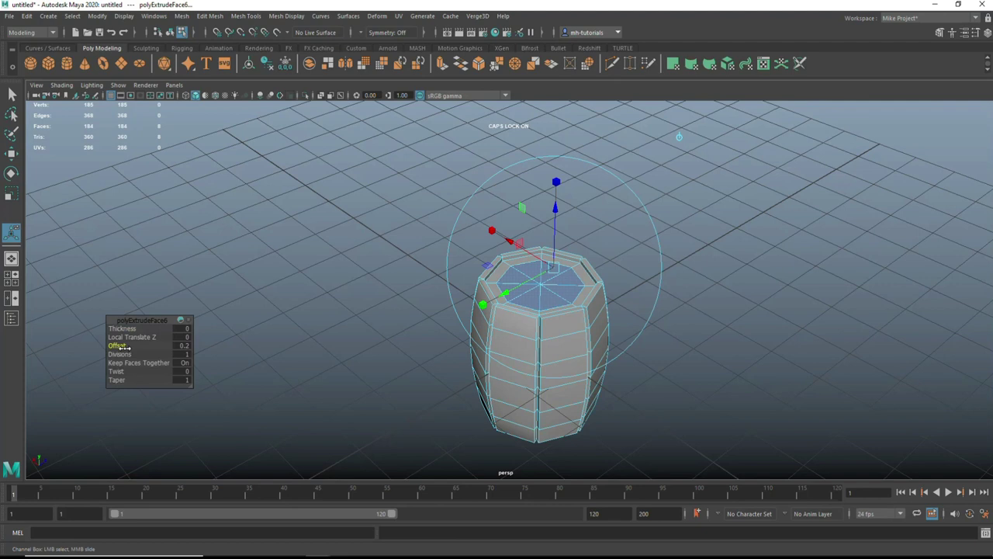
Inset the top faces a second time at 0.3 offset, then create a 20-sided polygon cylinder.
key("ctrl+e")
left_click(118, 346)
middle_click_drag(120, 346, 120, 346)
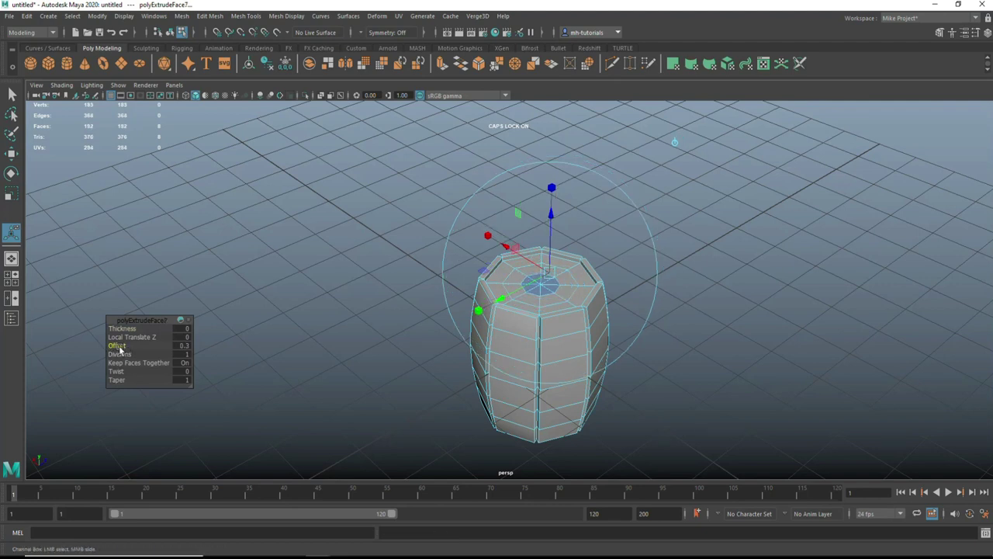
key("t")
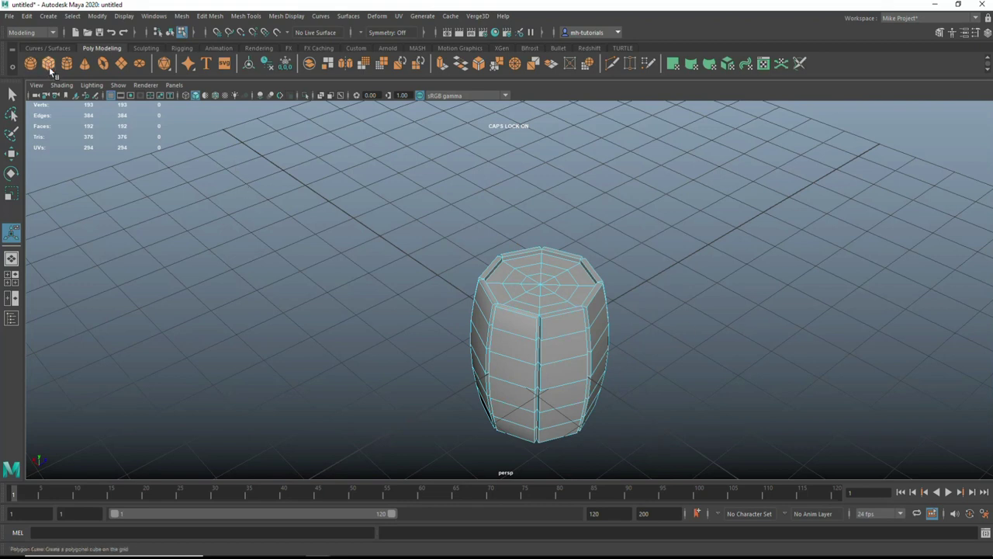
left_click(67, 64)
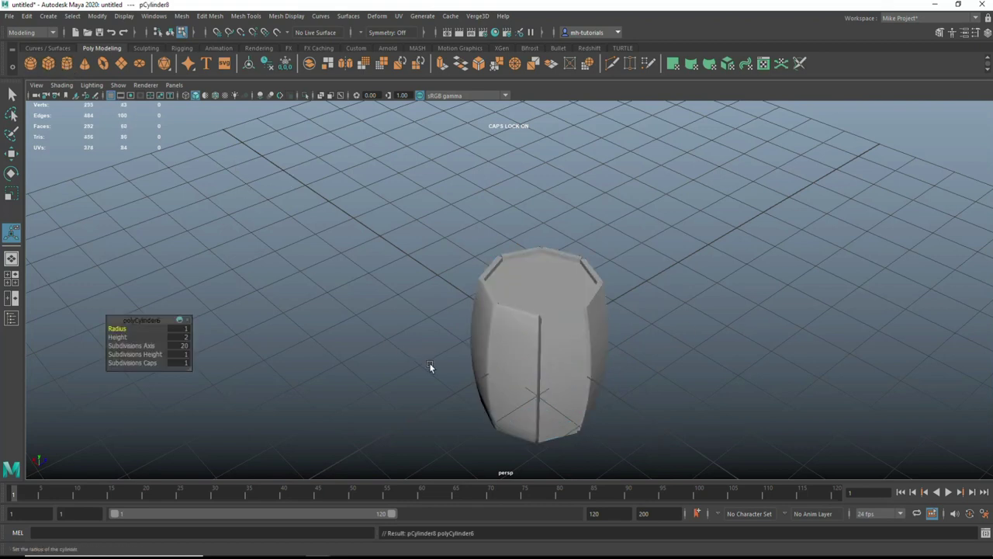
Raise the new cylinder above the barrel and scale it down small.
key("w")
left_click_drag(541, 266, 541, 154)
key("r")
left_click_drag(541, 204, 470, 221)
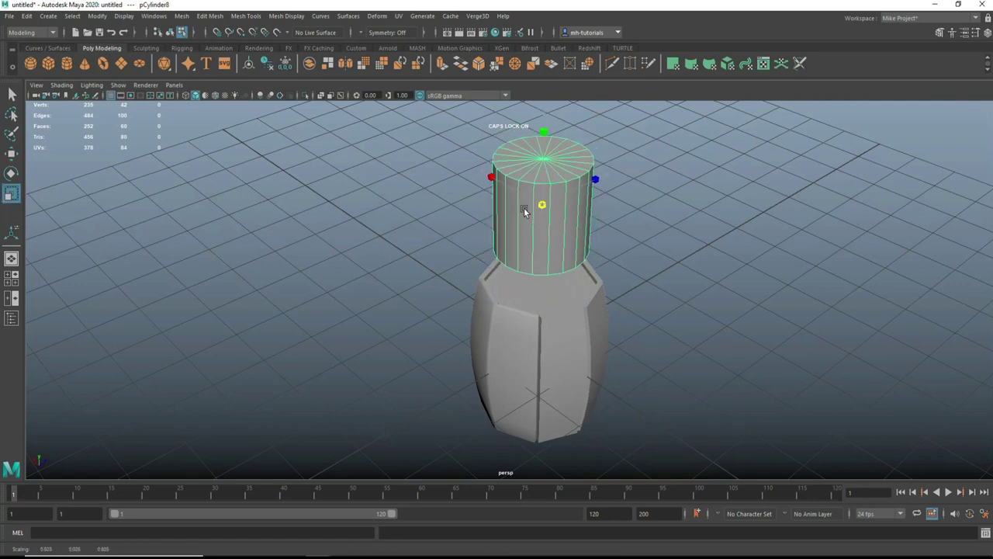
left_click_drag(614, 279, 634, 260, "alt")
Pinch the cylinder's bottom vertex ring narrower and lower its top ring to shorten it.
right_click(665, 163)
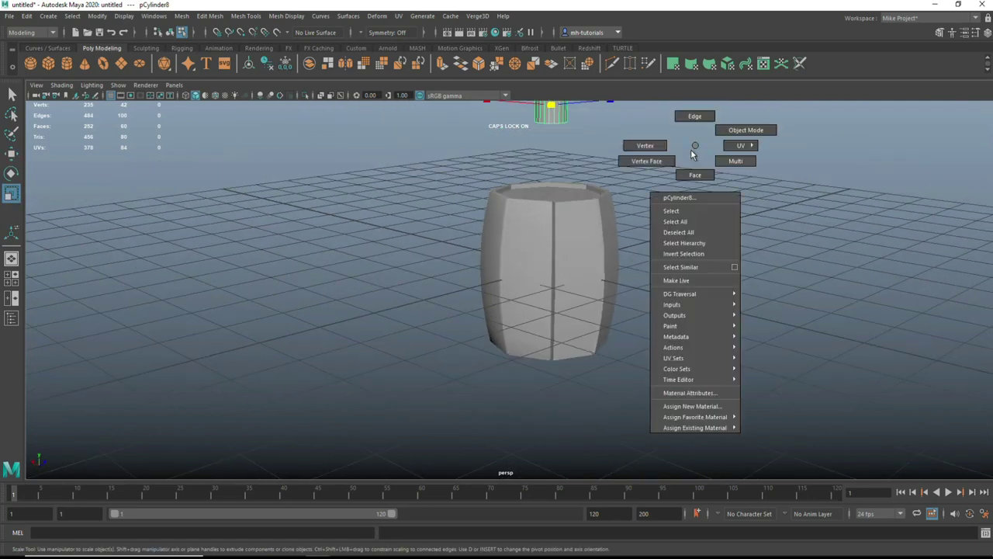
left_click_drag(664, 177, 565, 225, "alt")
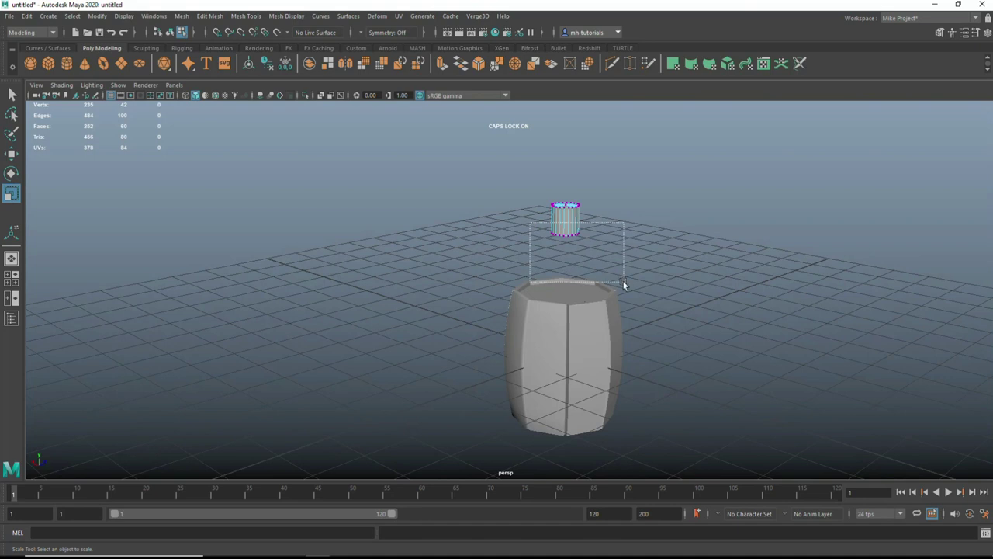
left_click_drag(618, 278, 617, 276)
left_click_drag(561, 240, 556, 236)
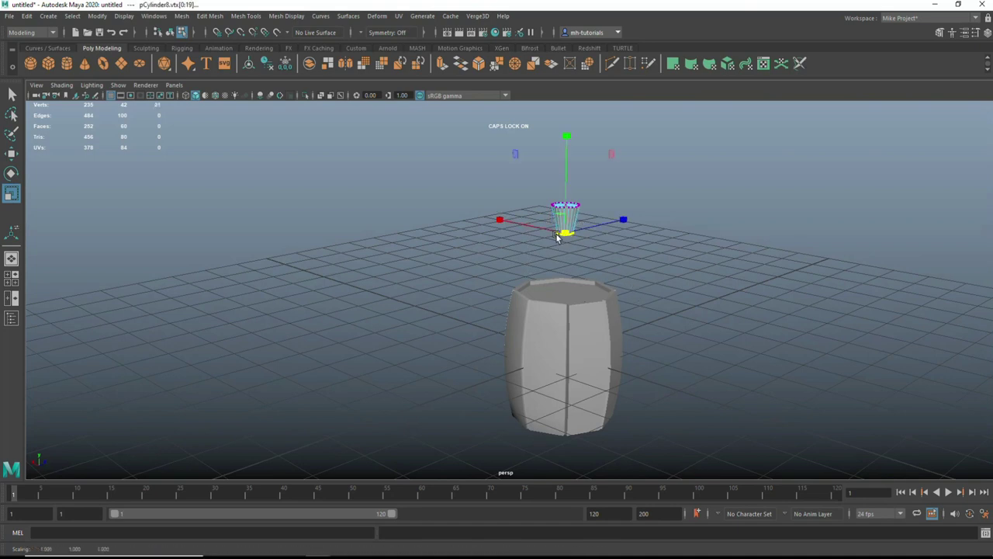
left_click_drag(522, 182, 608, 216)
key("w")
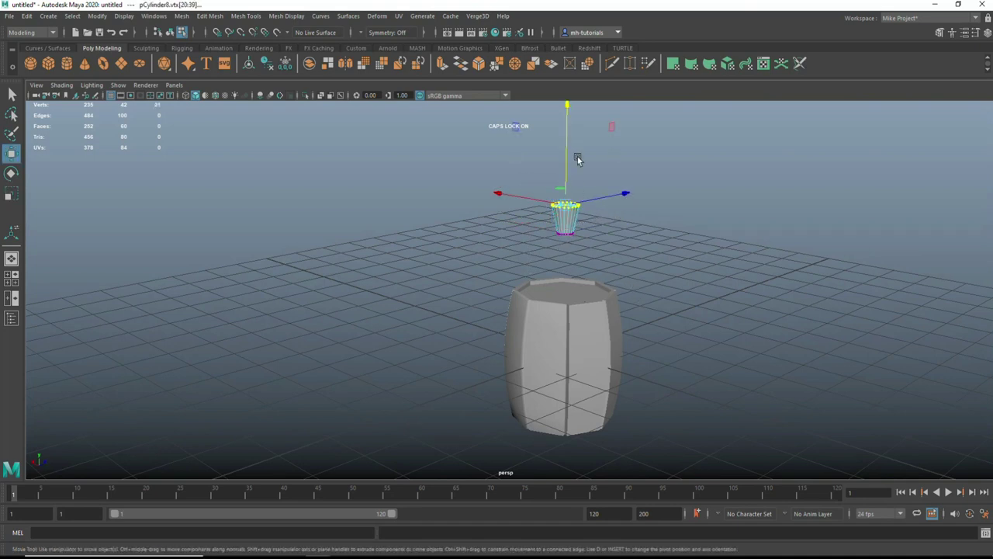
left_click_drag(567, 108, 567, 130)
right_click_drag(597, 215, 645, 210)
Delete the small cylinder's bottom cap faces.
key("f")
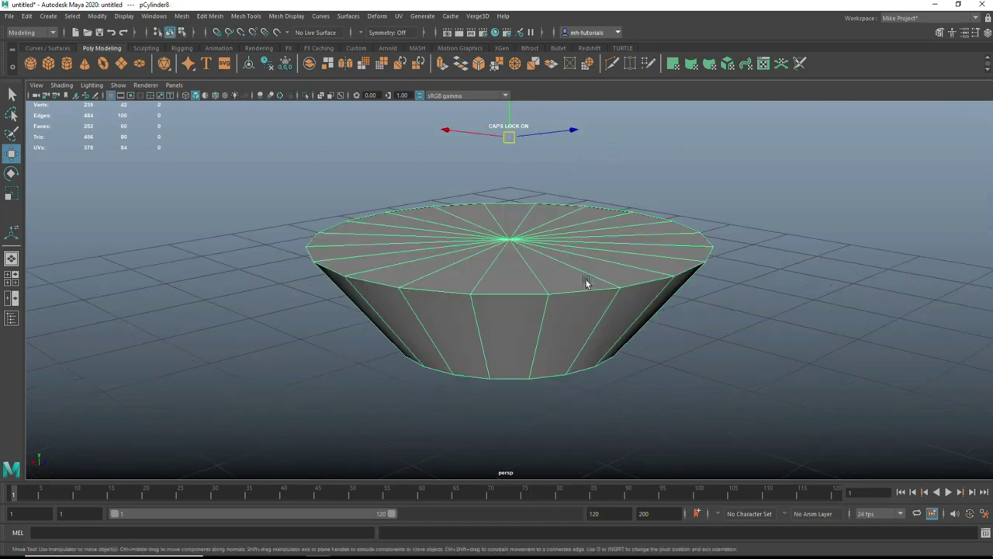
mouse_move(601, 320)
left_mouse_down("alt")
mouse_move(610, 262)
mouse_move(564, 309)
left_mouse_up("alt")
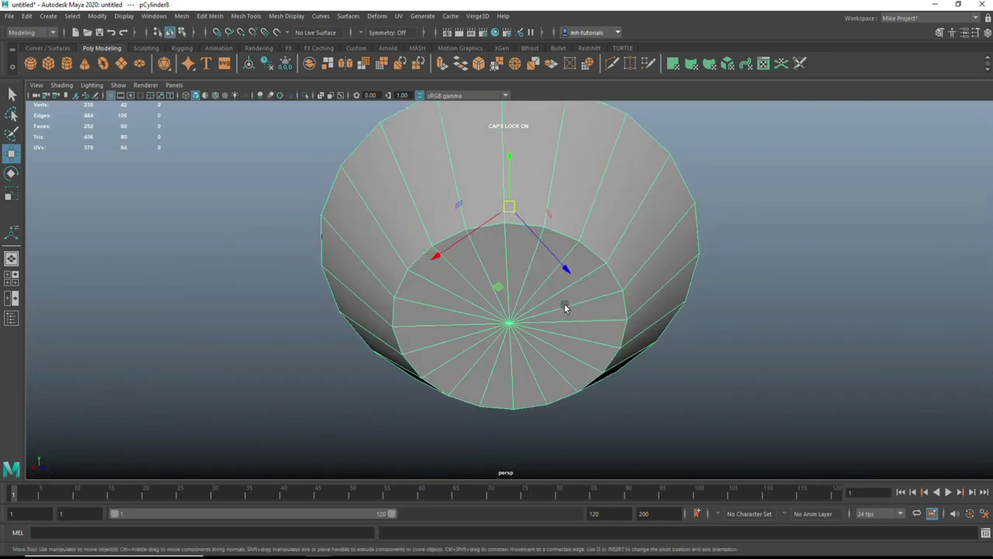
right_click_drag(565, 307, 566, 310)
mouse_move(565, 309)
left_mouse_down()
mouse_move(563, 325)
mouse_move(583, 321)
mouse_move(612, 366)
left_mouse_up()
key("Delete")
right_click_drag(588, 270, 555, 233)
Move the knob down onto the centre of the barrel's lid.
key("w")
mouse_move(587, 271)
left_mouse_down("alt")
mouse_move(574, 309)
mouse_move(579, 328)
left_mouse_up("alt")
left_click_drag(511, 198, 512, 208)
key("f")
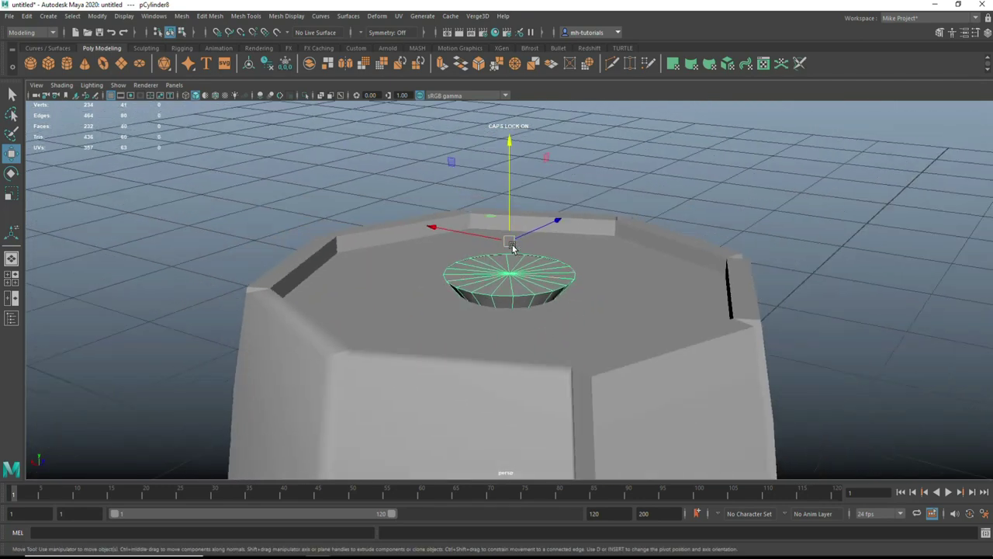
scroll(512, 246, "down", 2)
left_click_drag(555, 244, 522, 260)
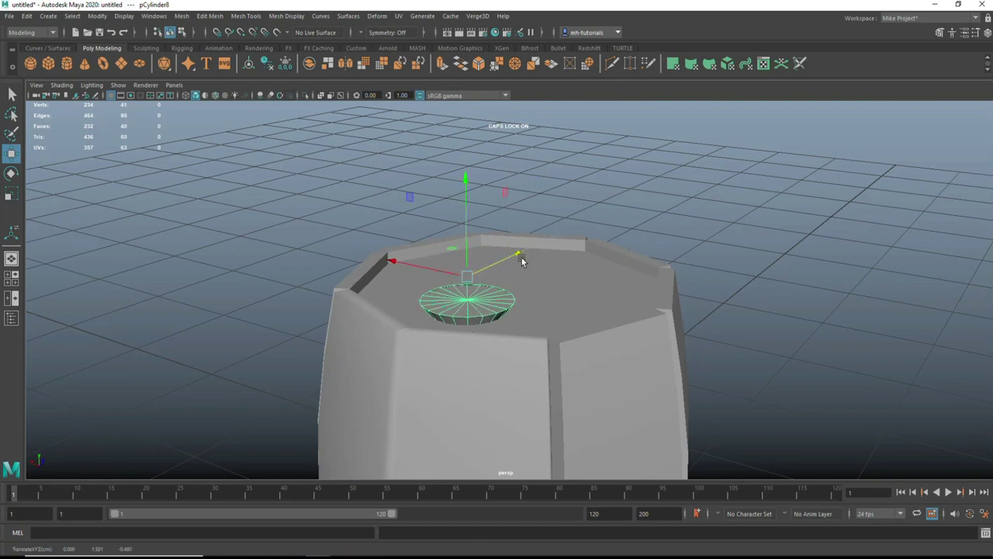
Shrink the knob on the lid, adjust its height, and select its rim edge loop.
key("r")
left_click_drag(466, 277, 446, 281)
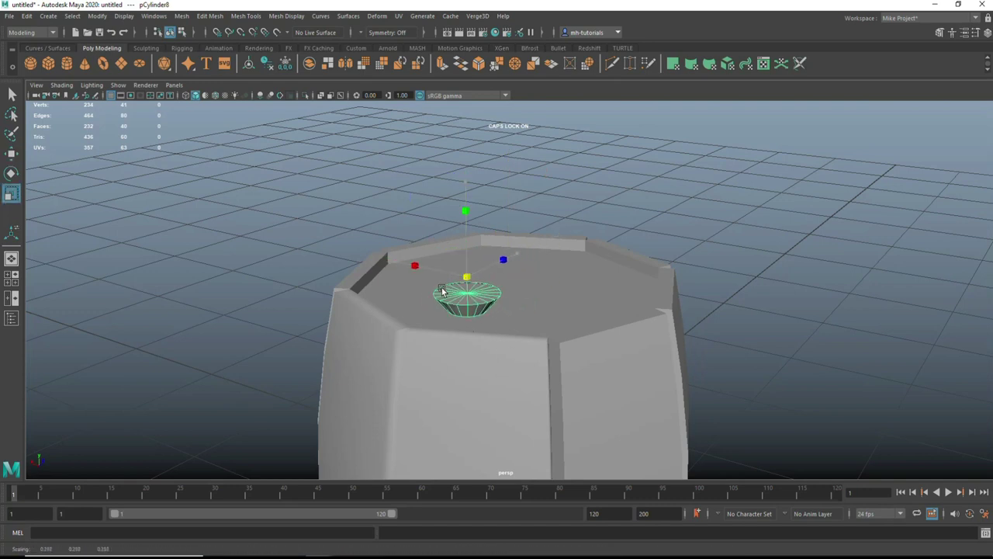
scroll(529, 303, "down", 3)
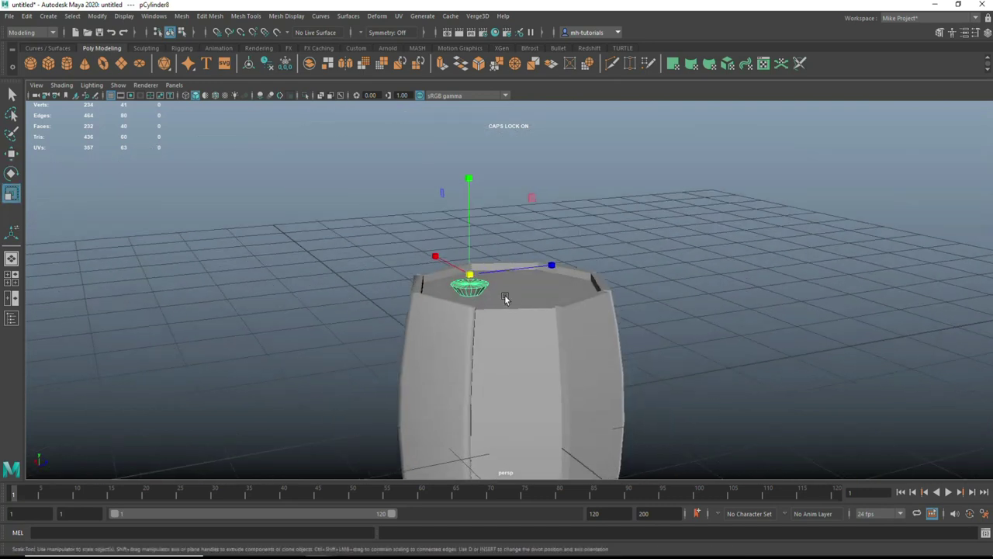
key("w")
left_click(466, 208)
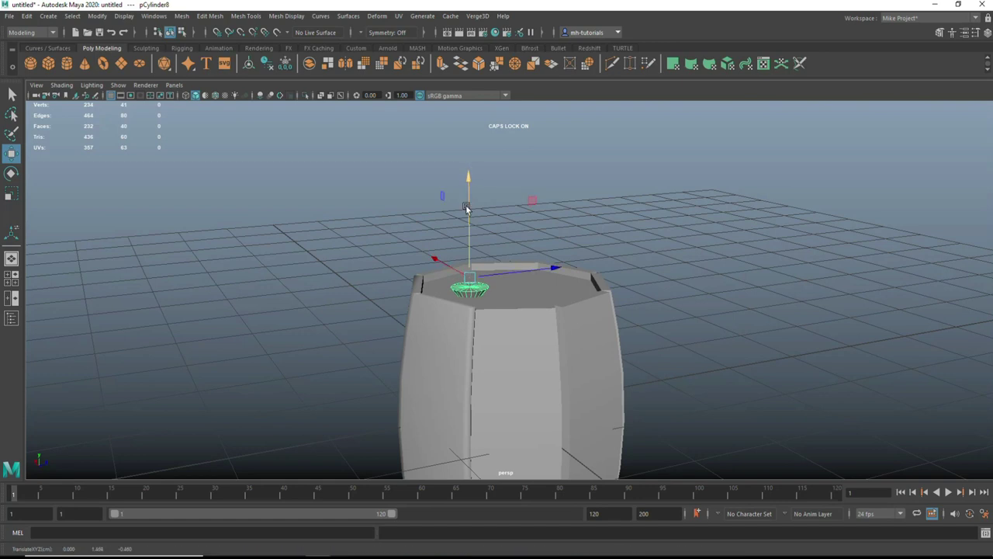
scroll(466, 281, "up", 2)
right_click_drag(453, 285, 446, 262)
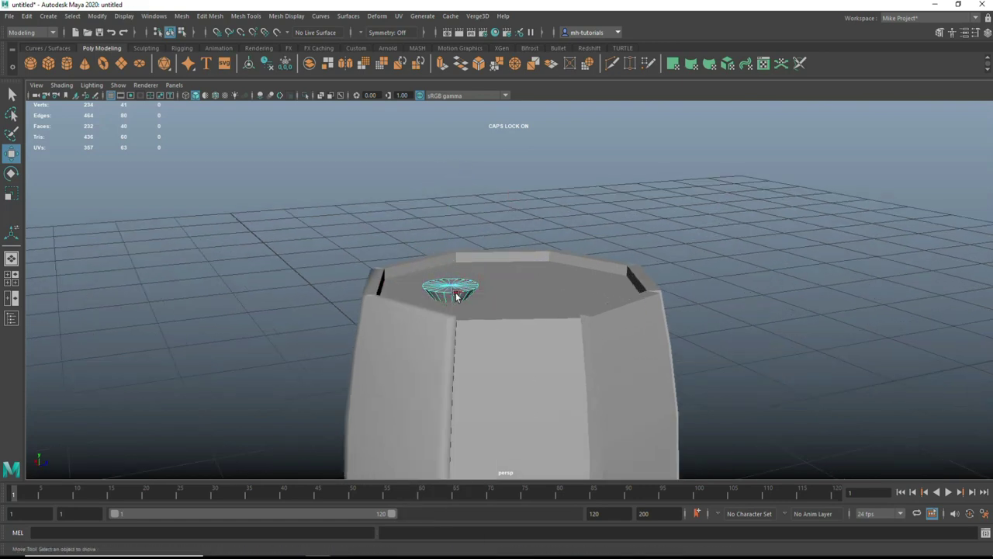
double_click(457, 294)
Bevel the knob's rim edge loop with a fraction of 0.5.
key("ctrl+b")
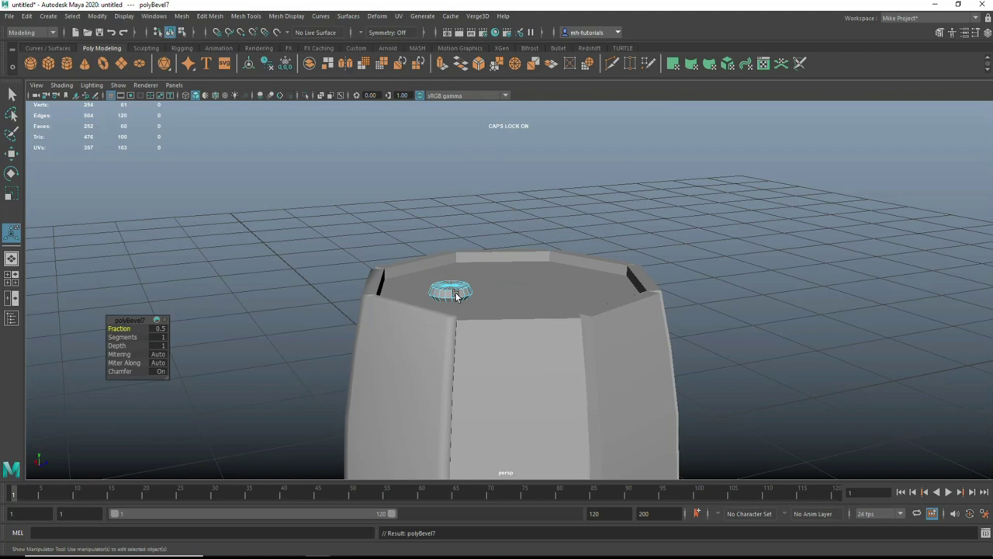
left_click(157, 328)
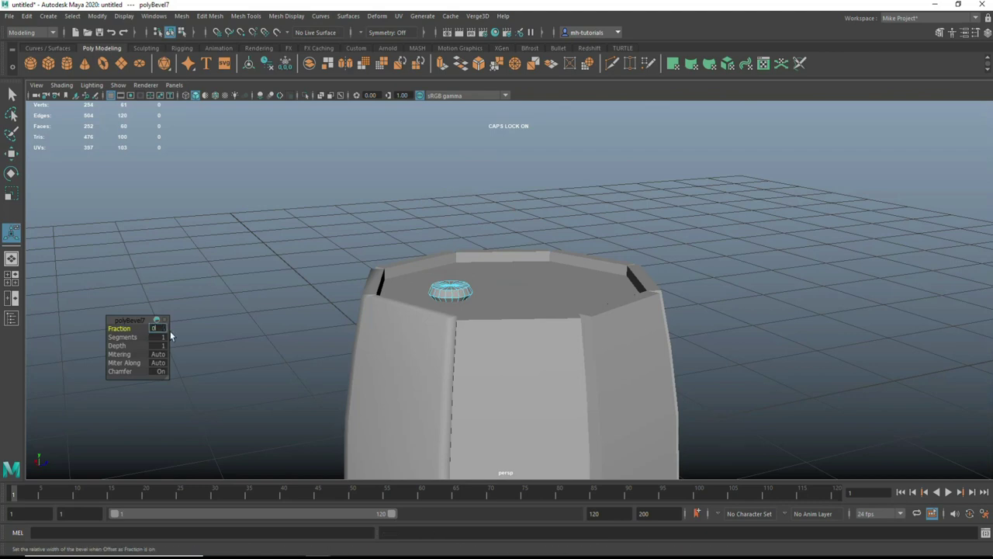
type(".150.5")
key("Return")
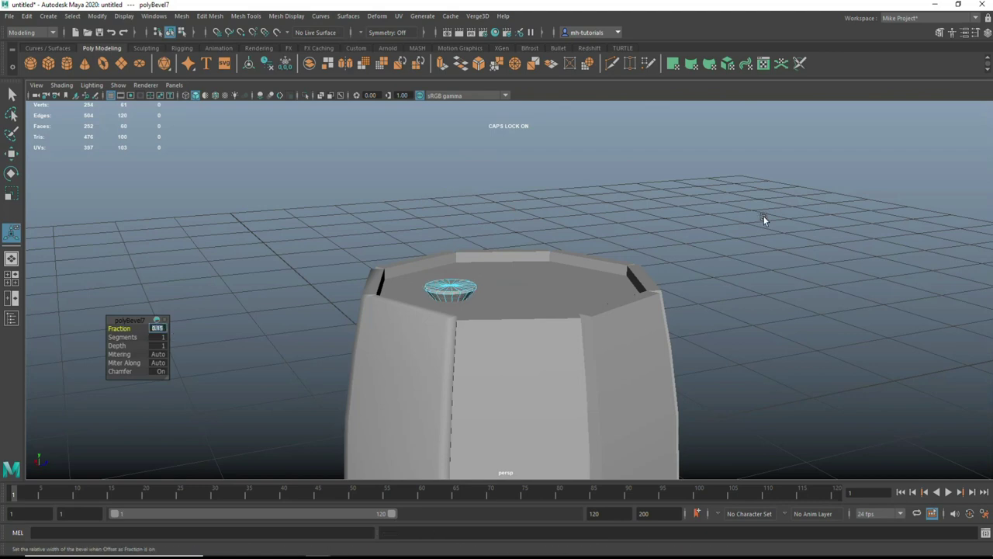
Zoom out, orbit around the barrel and extrude its selected faces.
scroll(690, 237, "down", 3)
scroll(688, 249, "down", 3)
mouse_move(687, 249)
left_mouse_down("alt")
mouse_move(713, 269)
mouse_move(670, 268)
mouse_move(659, 188)
mouse_move(533, 273)
left_mouse_up("alt")
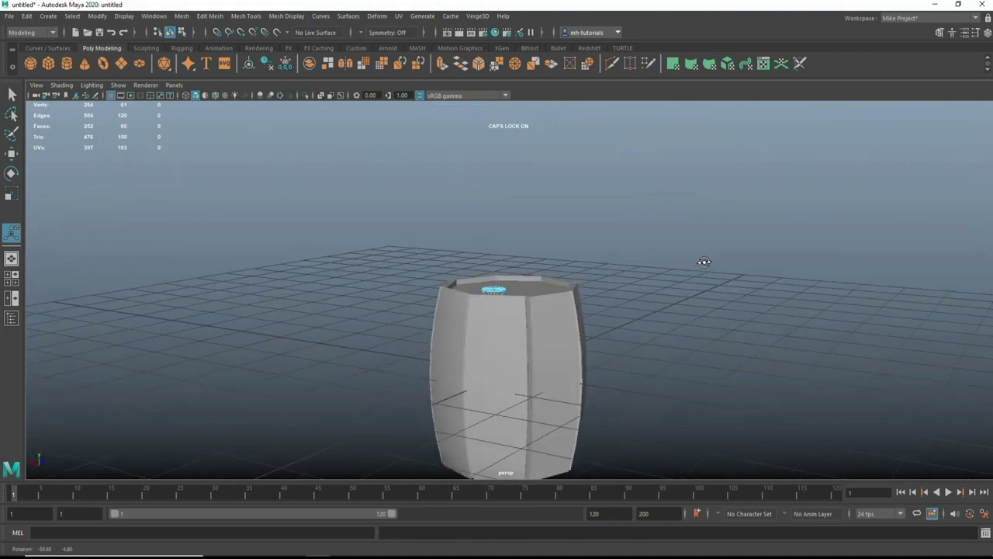
key("ctrl+e")
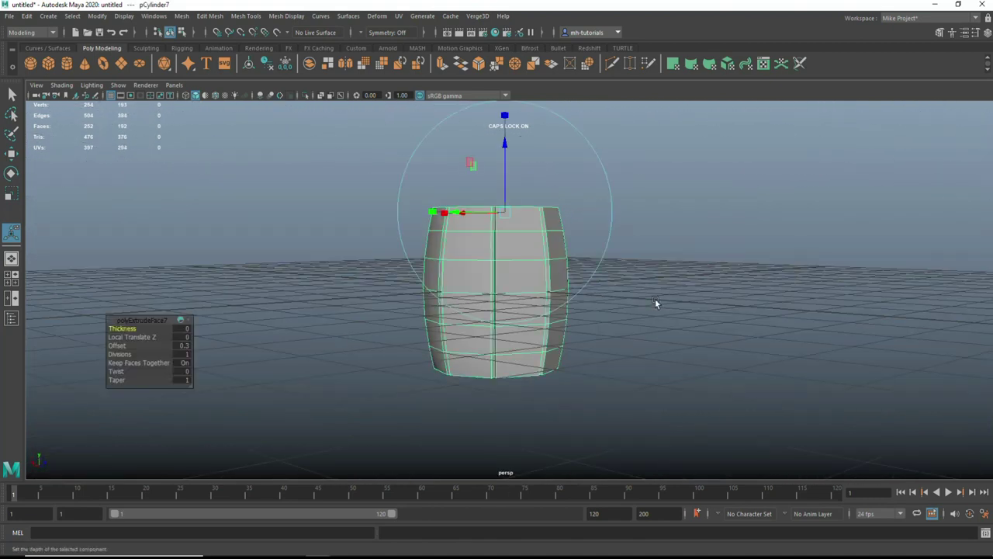
scroll(656, 301, "down", 3)
left_click_drag(661, 317, 620, 308, "alt")
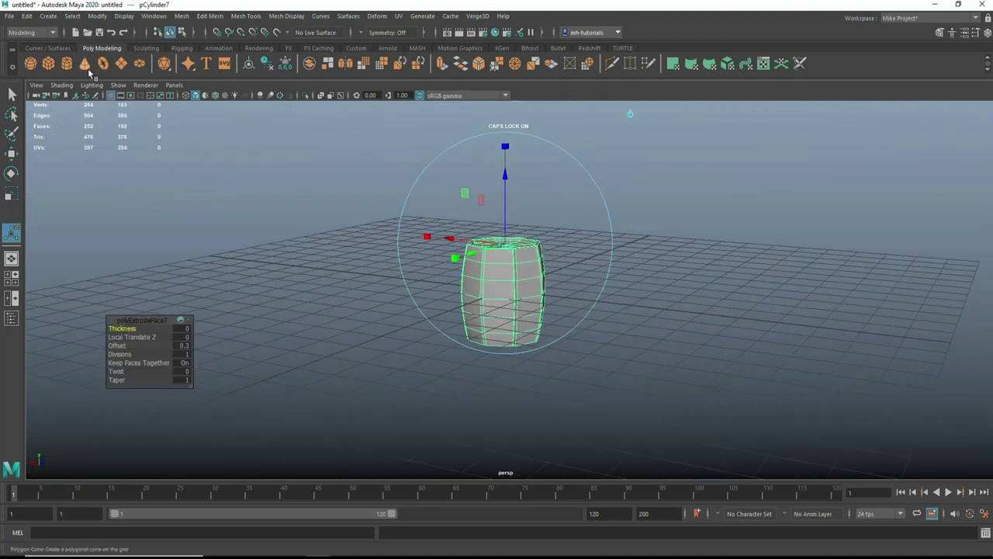
left_click(54, 16)
mouse_move(80, 53)
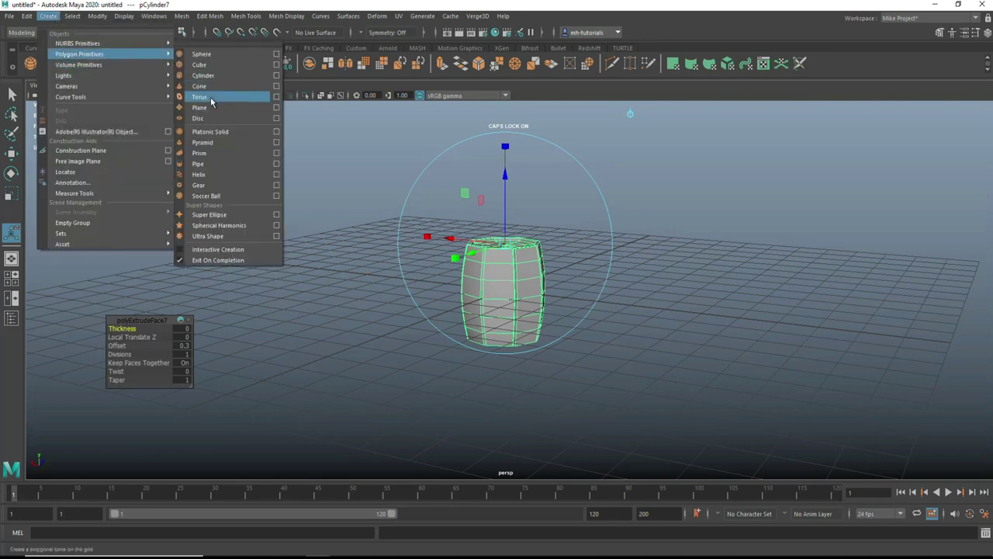
left_click(230, 164)
key("w")
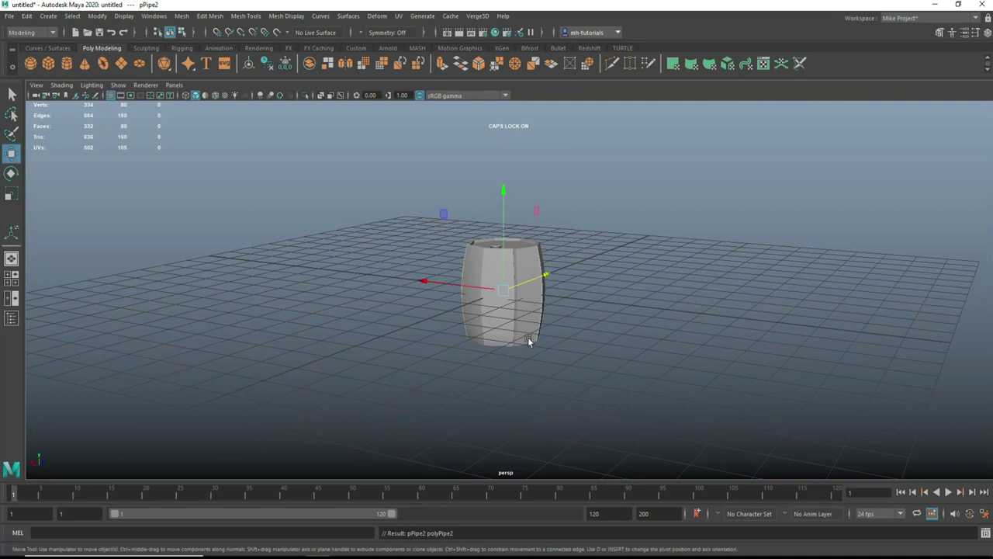
left_click_drag(506, 192, 507, 105)
left_click_drag(613, 262, 620, 277, "alt")
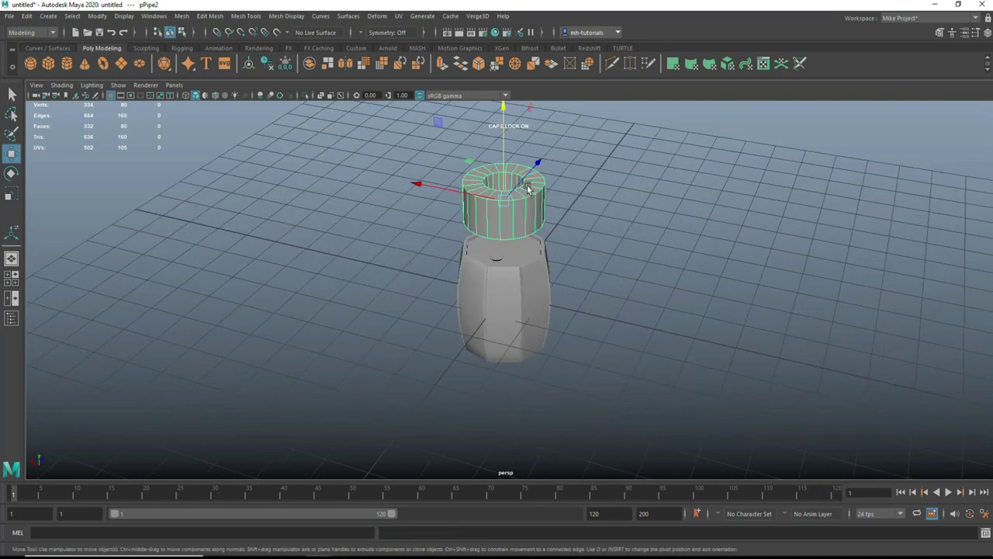
right_click_drag(528, 189, 532, 219)
left_click_drag(533, 219, 593, 260, "alt")
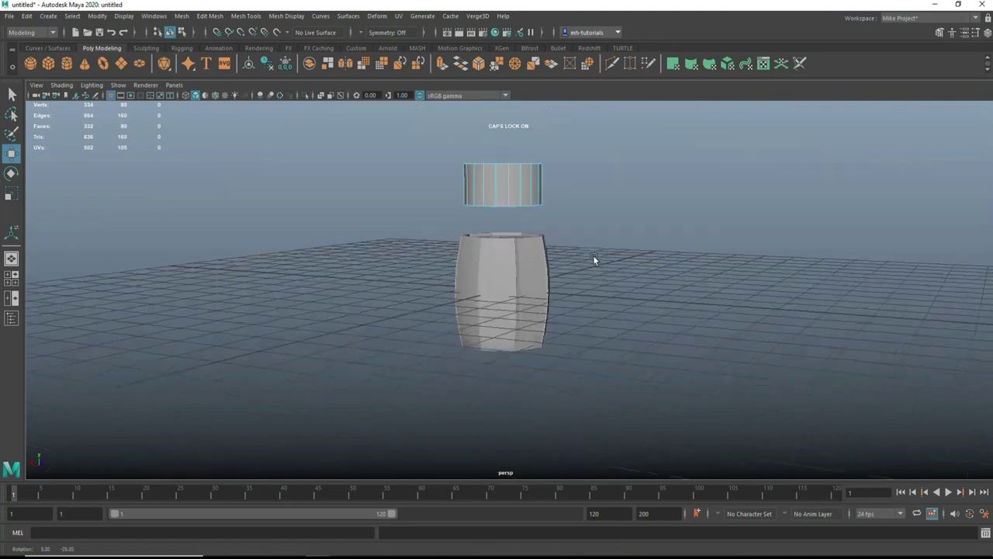
left_click_drag(411, 142, 613, 227)
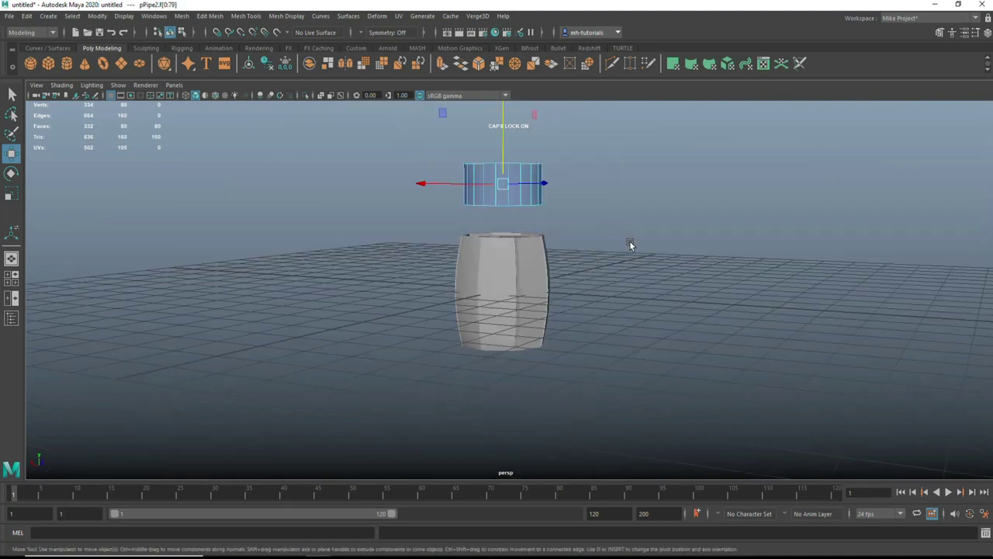
key("Delete")
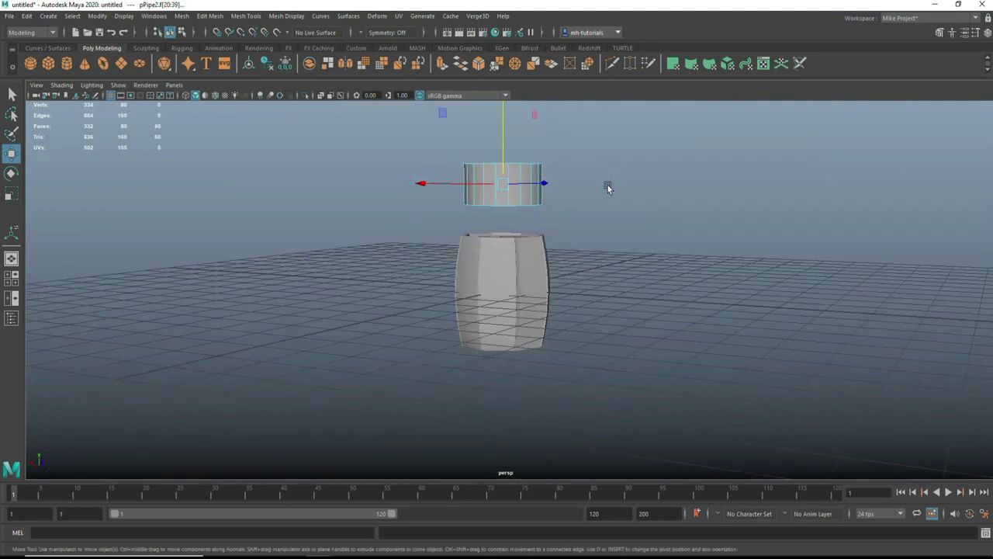
left_click_drag(614, 202, 658, 240, "alt")
scroll(660, 245, "up", 3)
right_click(532, 183)
left_click(575, 165)
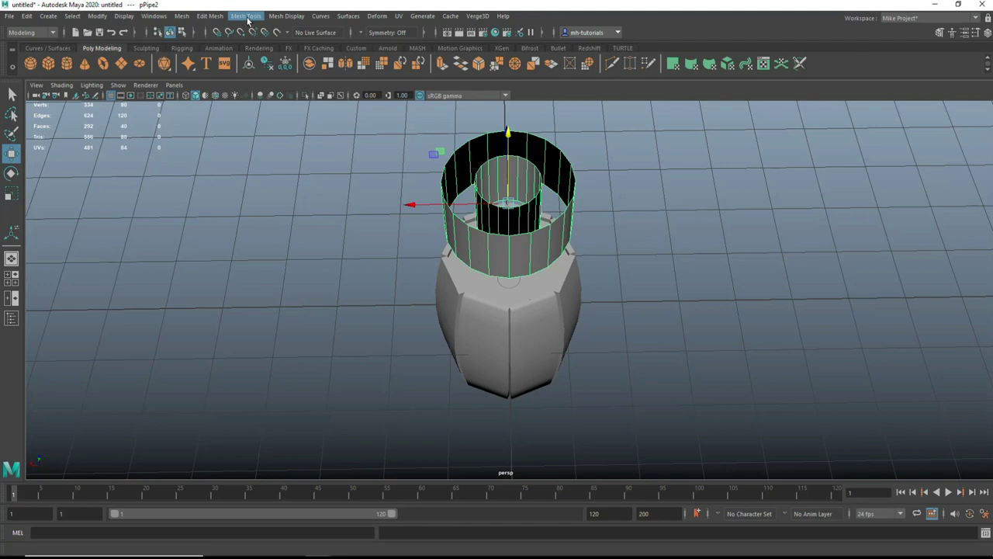
left_click(181, 16)
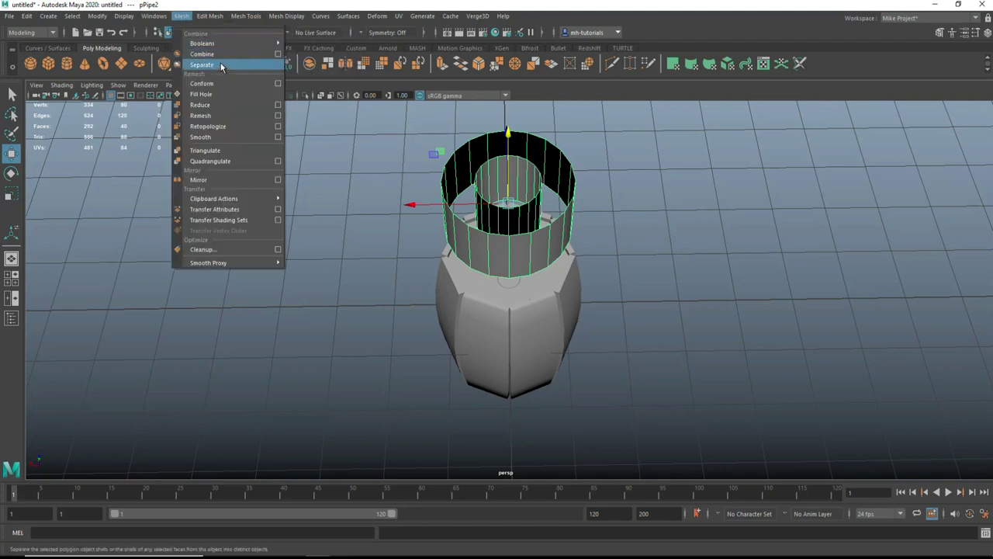
left_click(221, 67)
right_click_drag(536, 172, 548, 188)
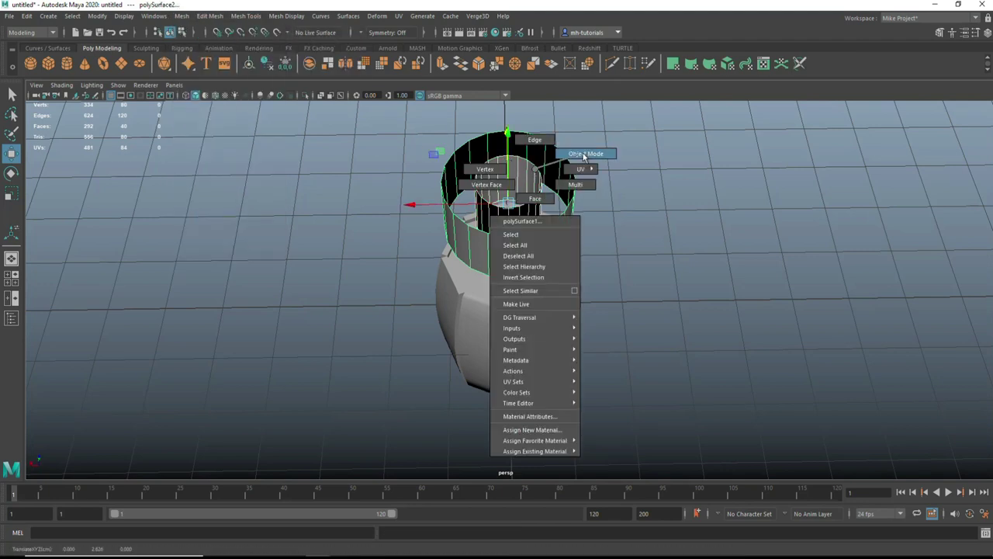
left_click(533, 205)
key("Delete")
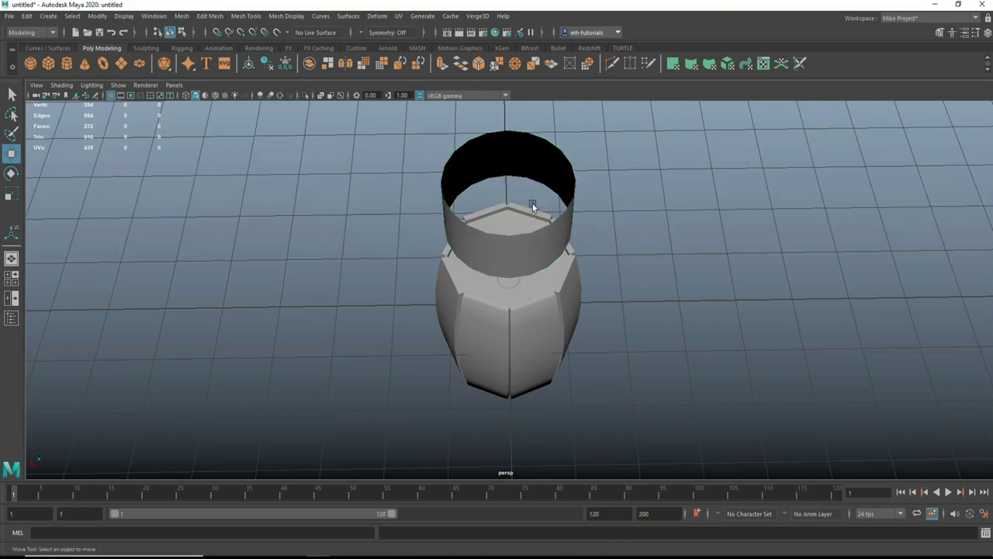
left_click(570, 219)
key("Delete")
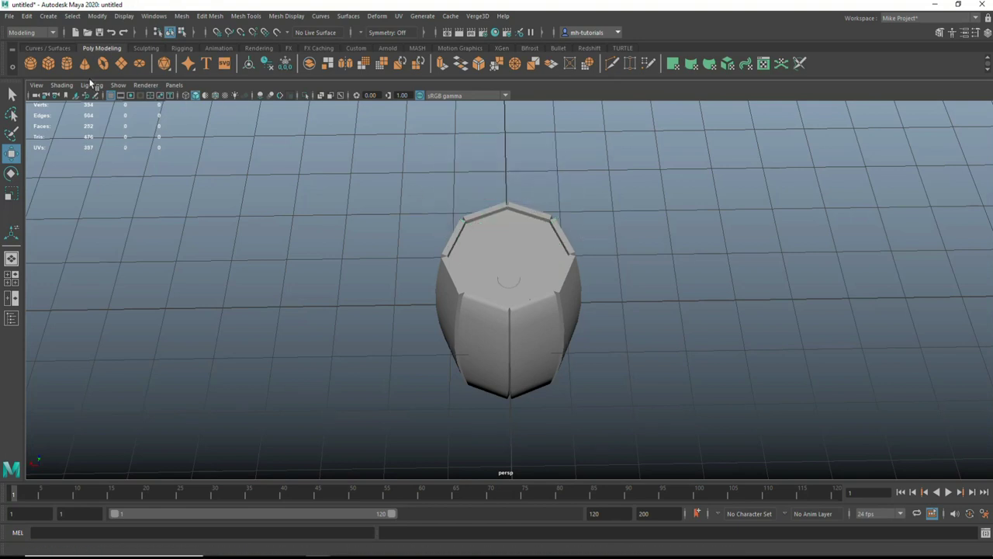
Create a new polygon cylinder for the hoop and look it over from several angles.
left_click(72, 69)
scroll(513, 303, "down", 5)
mouse_move(497, 280)
left_mouse_down("alt")
mouse_move(528, 305)
mouse_move(648, 304)
left_mouse_up("alt")
key("r")
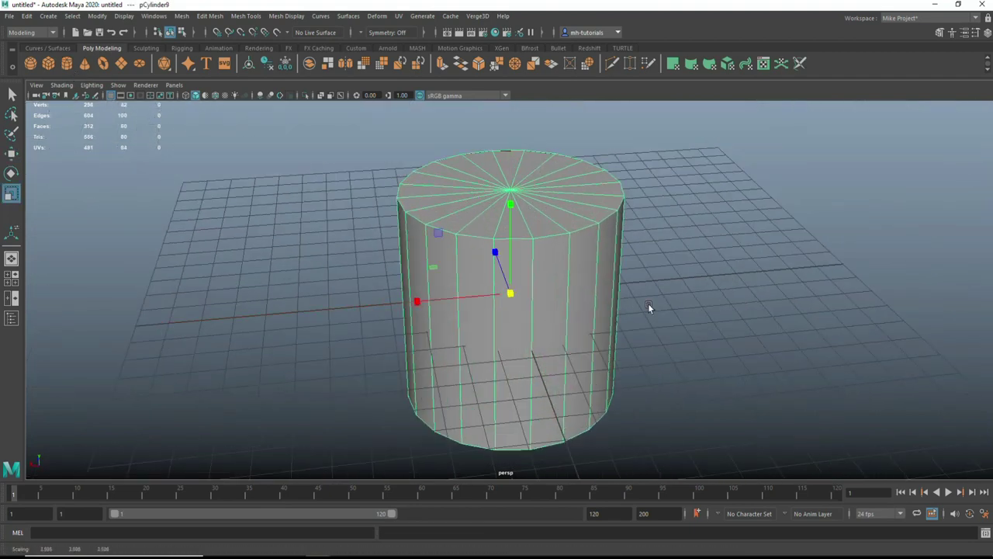
left_click_drag(631, 263, 681, 265, "alt")
right_click_drag(702, 247, 702, 270)
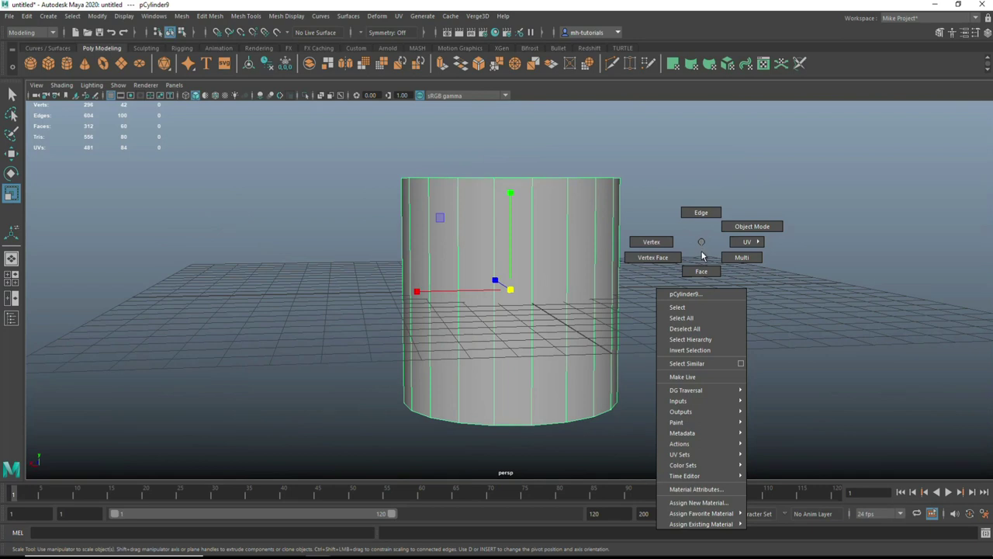
mouse_move(305, 274)
left_mouse_down()
mouse_move(670, 339)
mouse_move(752, 339)
left_mouse_up()
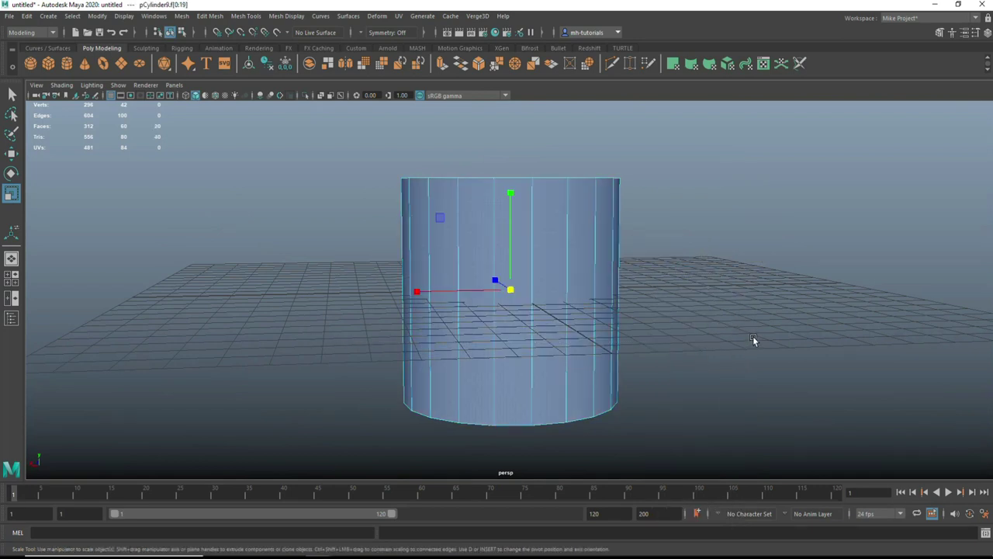
left_click_drag(304, 125, 801, 489)
left_click(769, 327)
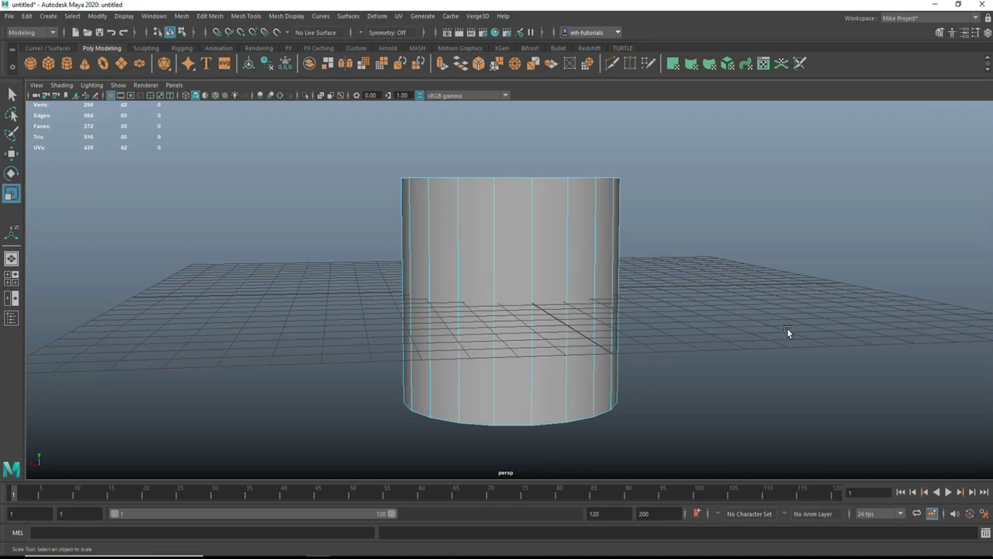
left_click_drag(789, 269, 780, 288, "alt")
right_click_drag(618, 248, 668, 235)
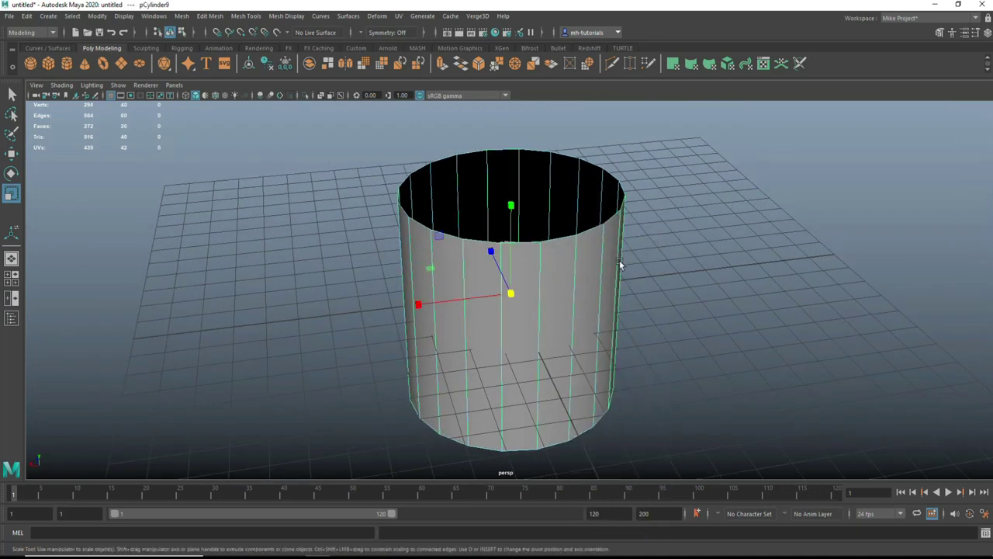
Squash the cylinder into a thin flat ring and shrink it to fit the barrel.
left_click_drag(512, 211, 547, 313)
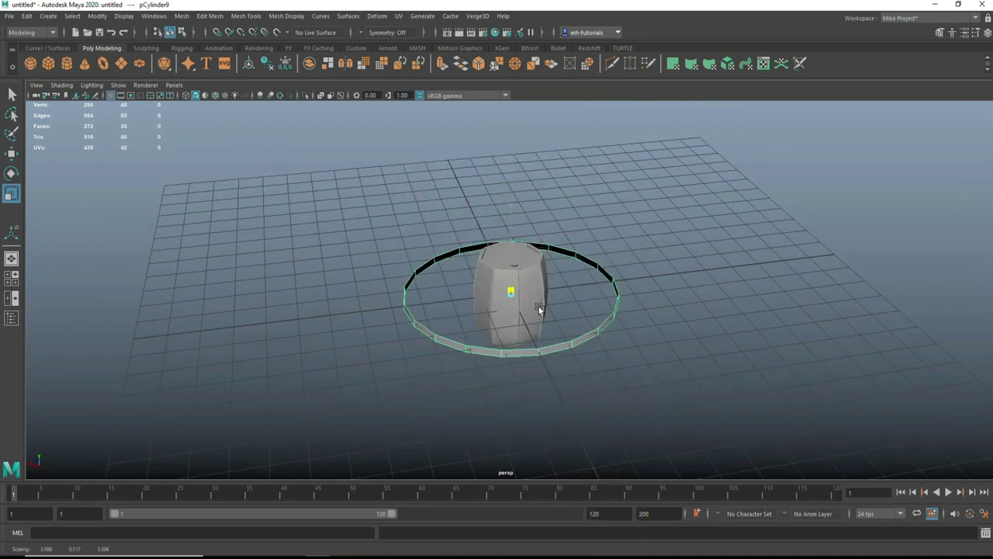
left_click_drag(510, 298, 416, 318)
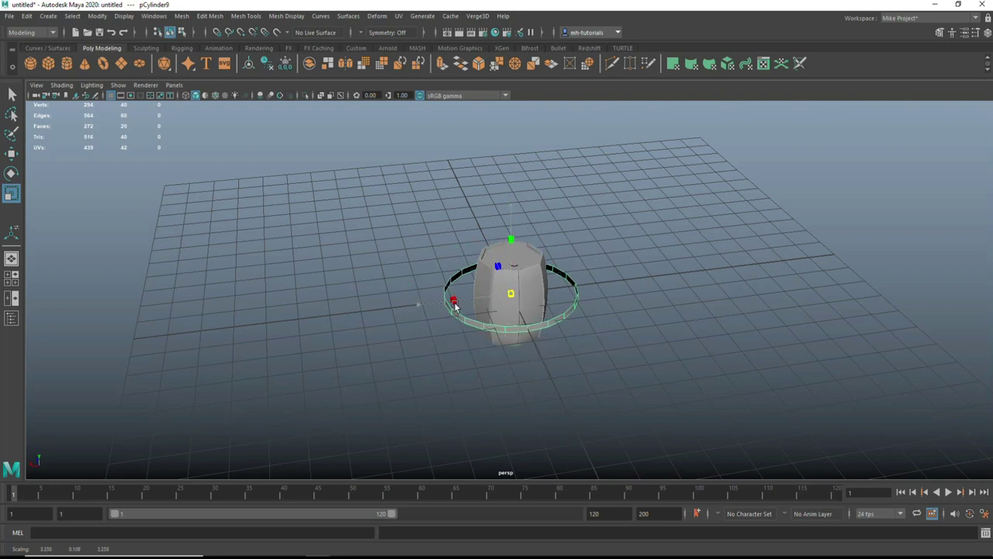
scroll(416, 319, "up", 5)
scroll(434, 295, "down", 3)
left_click_drag(441, 322, 468, 308, "alt")
scroll(468, 309, "up", 2)
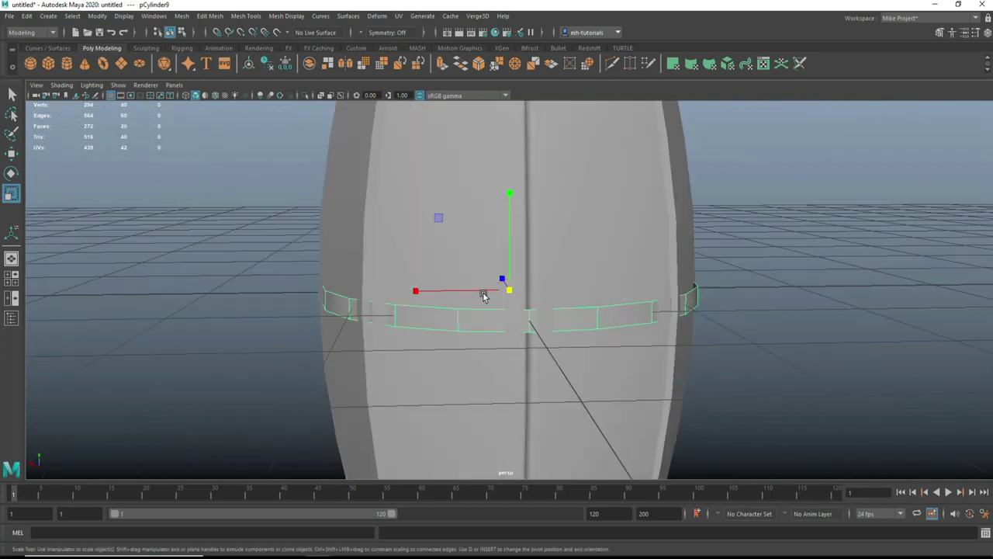
scroll(483, 296, "down", 3)
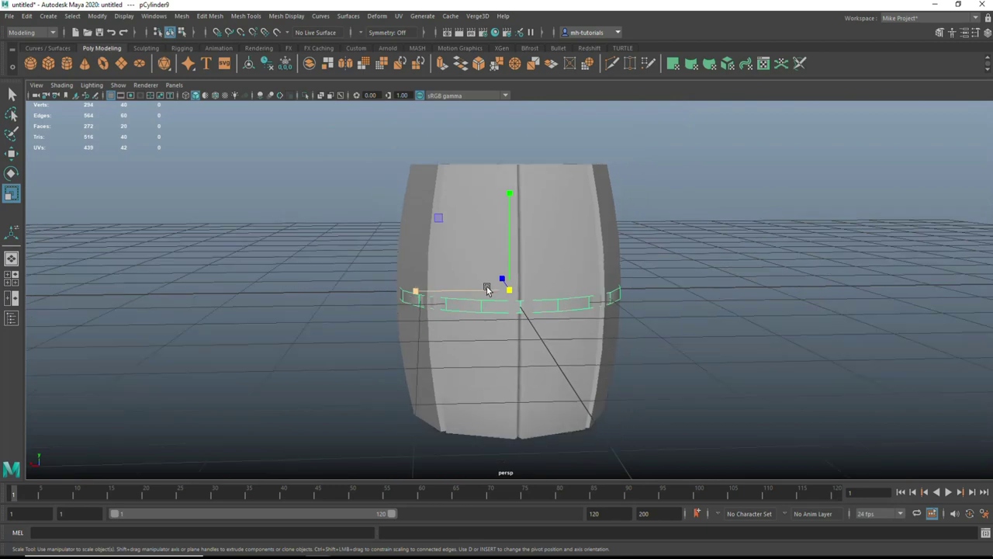
Raise the ring up onto the barrel's upper body.
key("w")
left_click_drag(510, 194, 514, 134)
scroll(514, 249, "up", 2)
left_click_drag(514, 252, 520, 312, "alt")
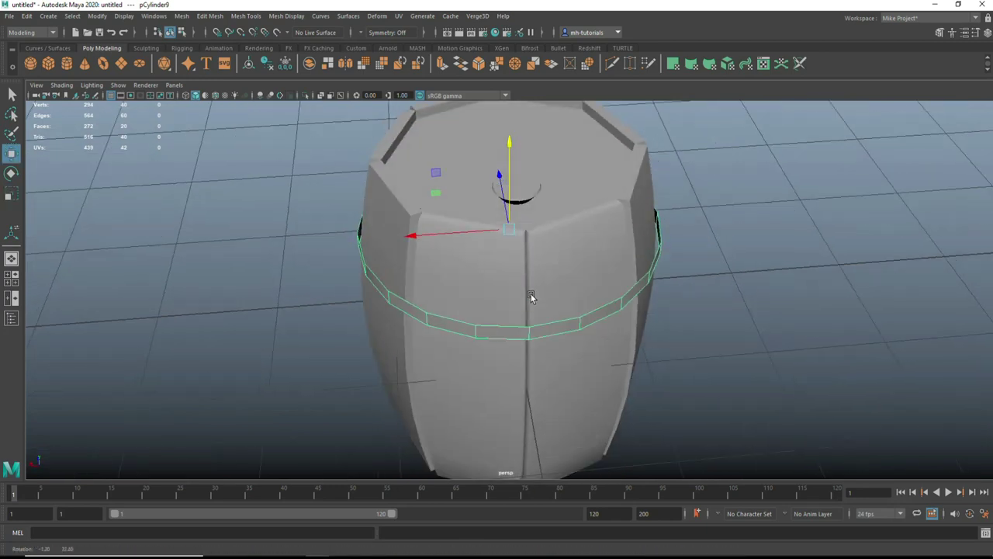
right_click_drag(418, 360, 432, 357)
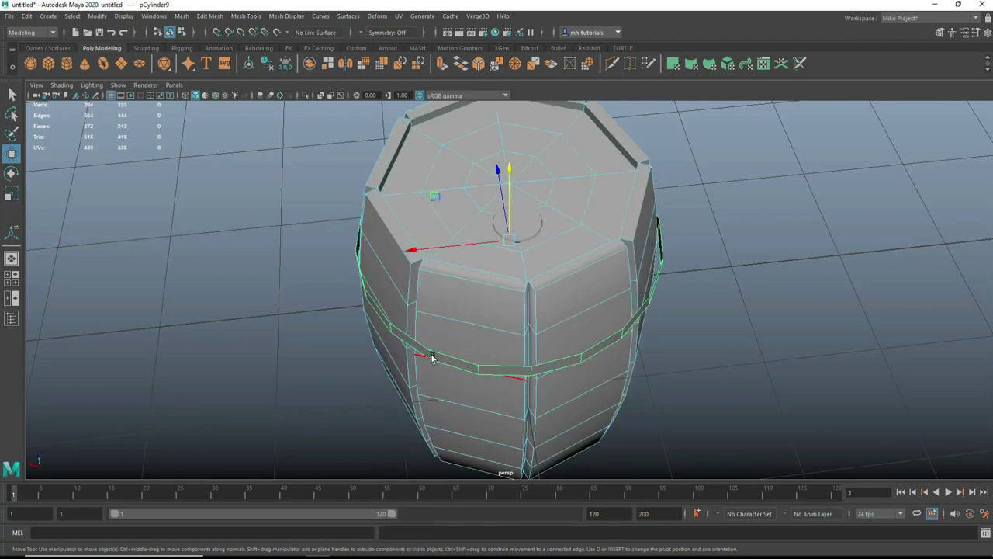
Extrude the band's edge loop and scale the new edges slightly inward.
key("q")
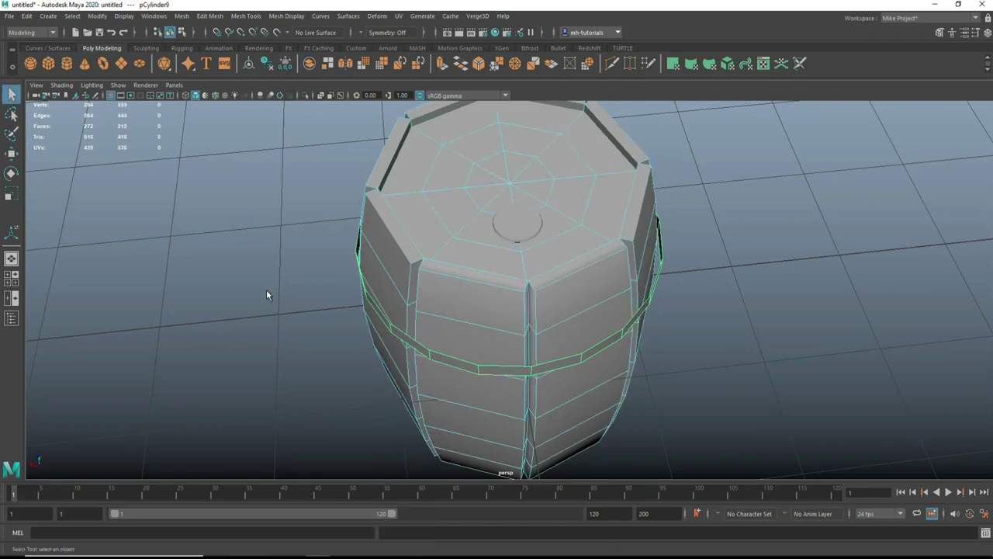
left_click(408, 342)
right_click_drag(273, 326, 232, 284)
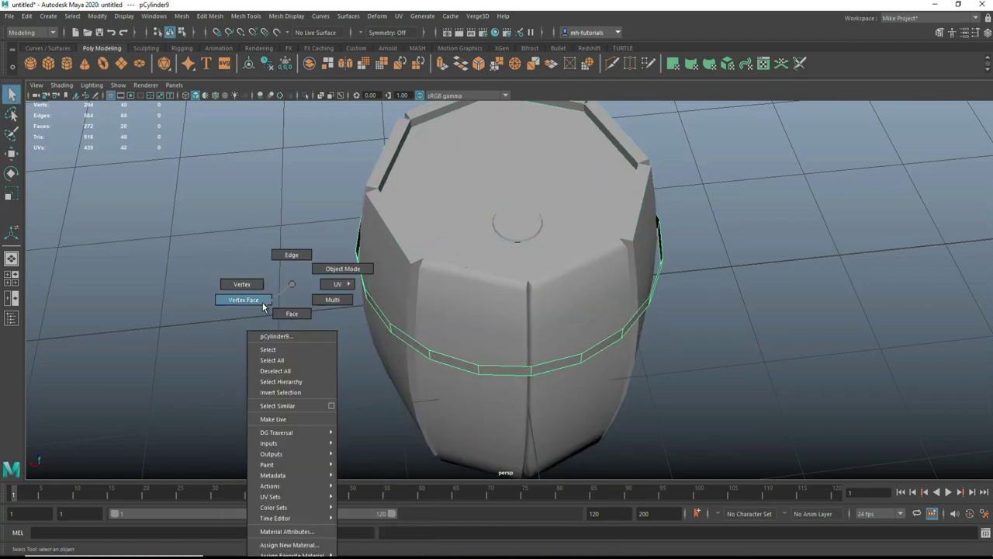
left_click(458, 372)
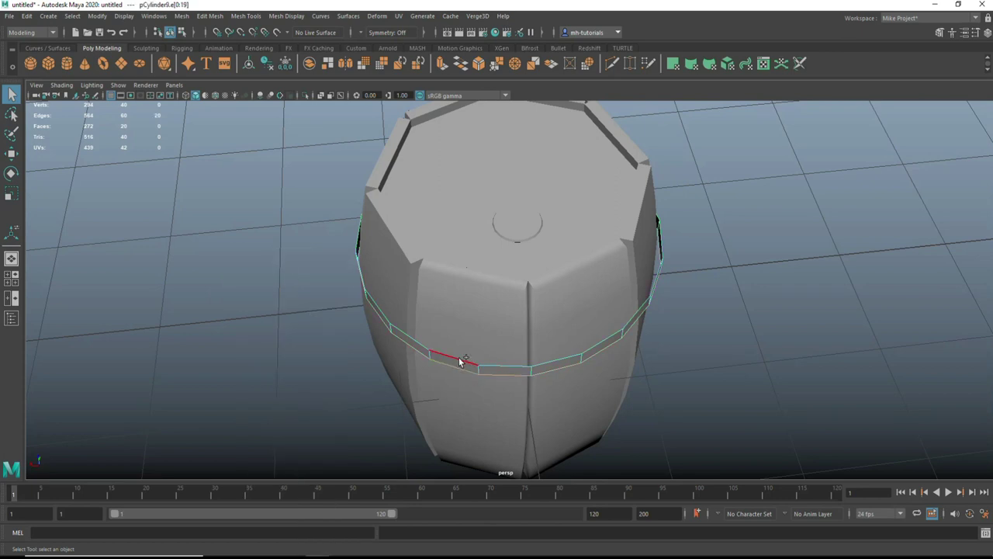
key("ctrl+e")
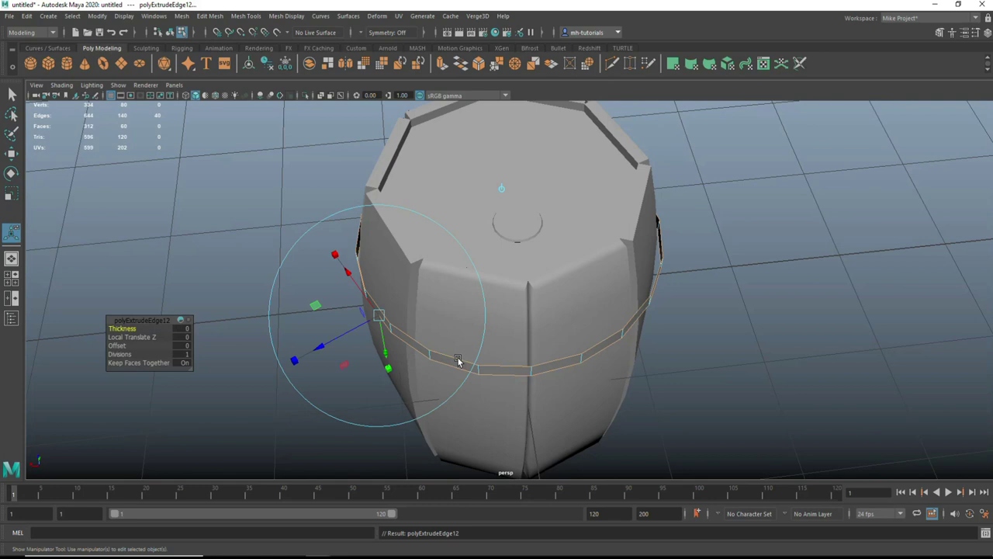
key("r")
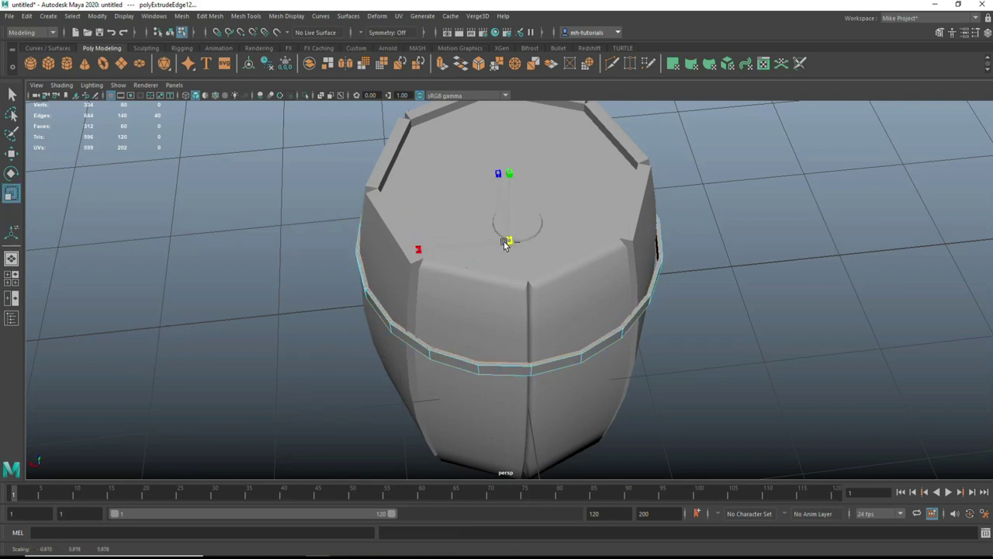
left_click_drag(506, 241, 502, 250)
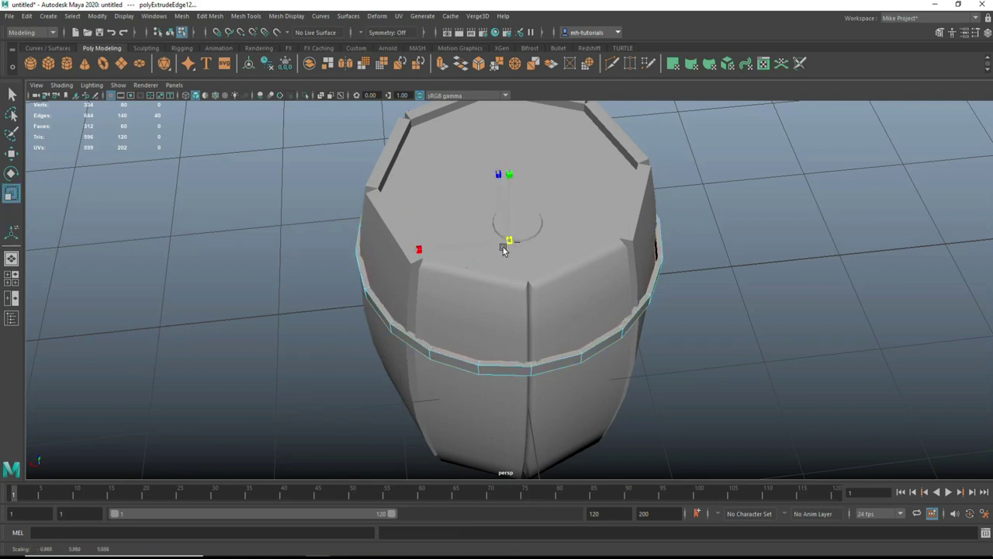
Select the band's whole face loop and scale it.
left_click(719, 349)
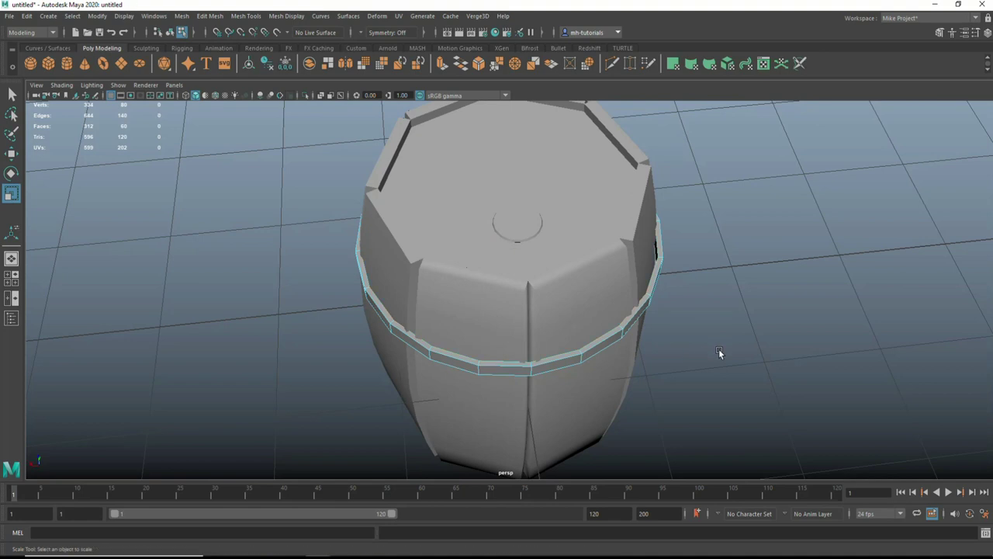
scroll(714, 367, "up", 3)
scroll(711, 364, "up", 3)
right_click_drag(607, 286, 610, 308)
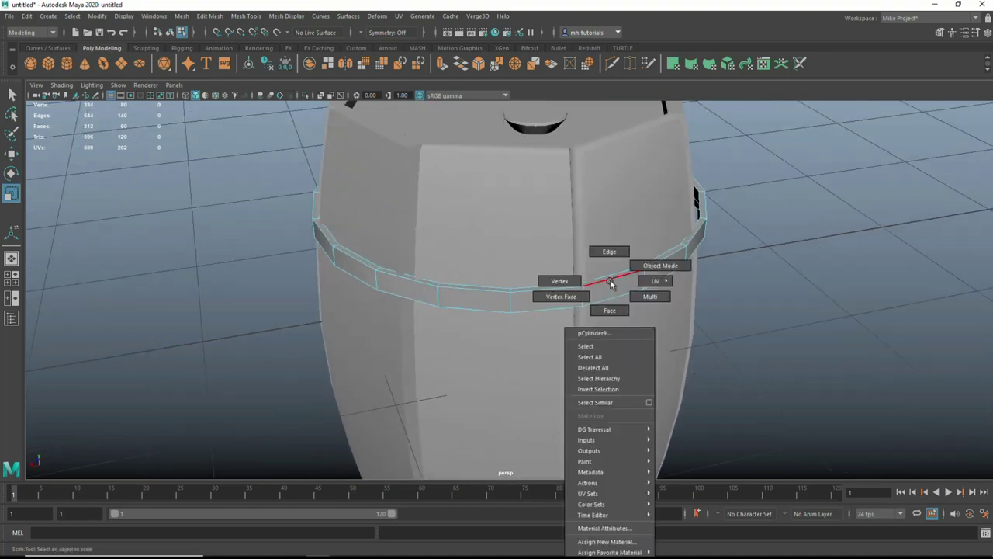
left_click(608, 279)
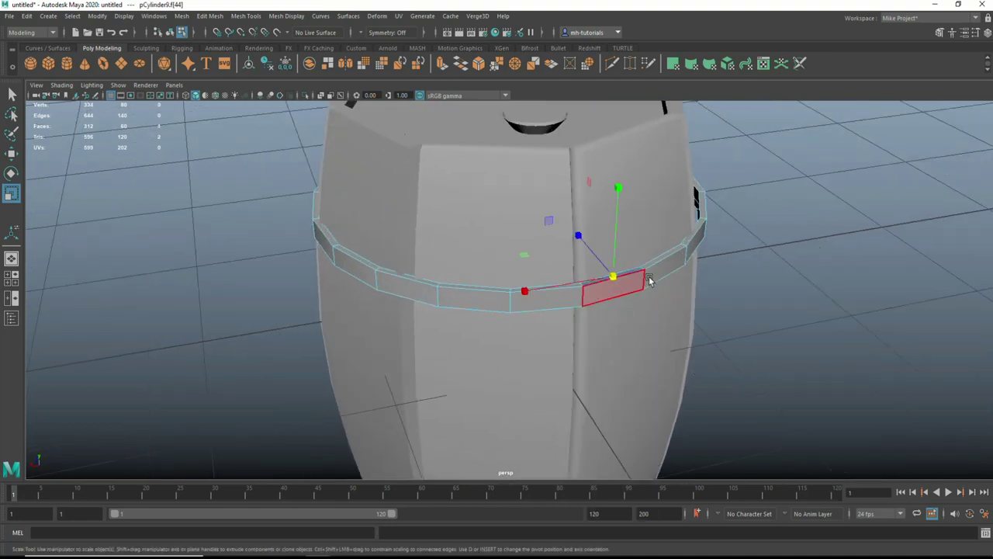
double_click(656, 258)
left_click_drag(509, 193, 505, 201)
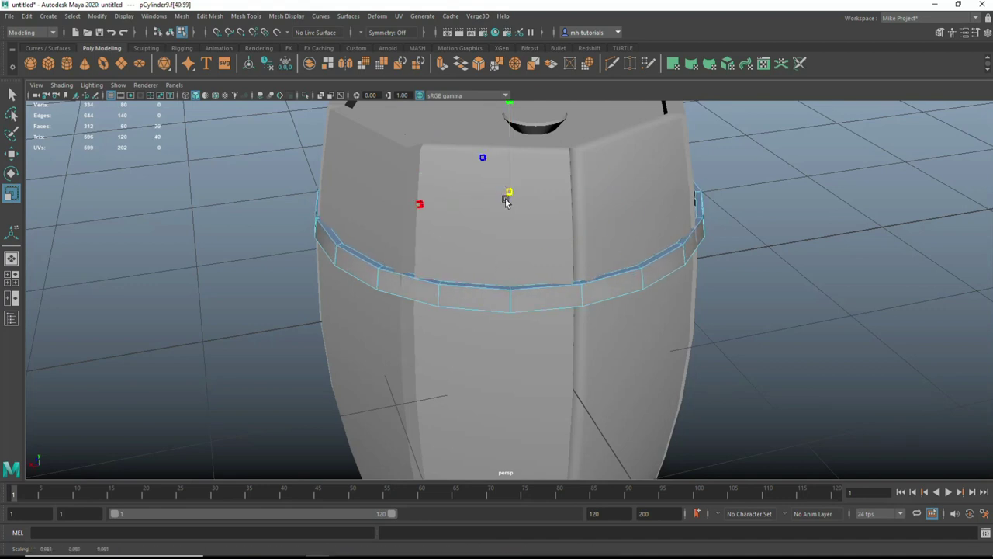
Resize the whole band to fit snugly around the barrel, then deselect it.
right_click_drag(516, 299, 571, 265)
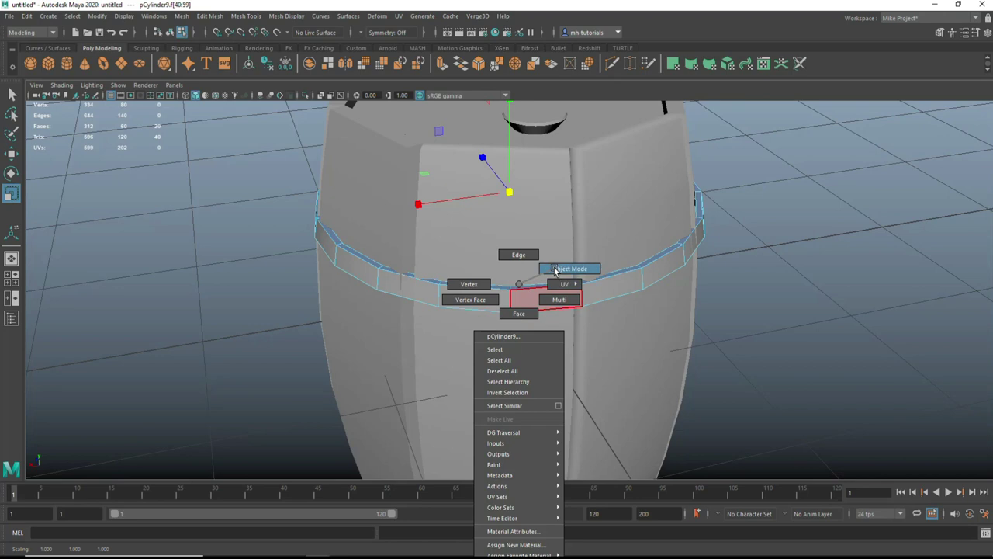
left_click_drag(510, 203, 510, 207)
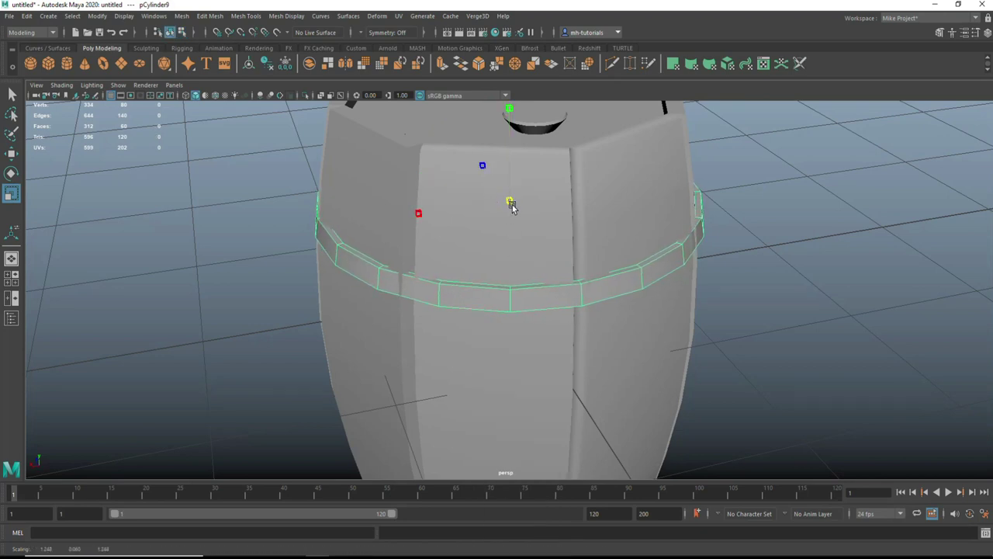
left_click(784, 366)
scroll(784, 364, "down", 5)
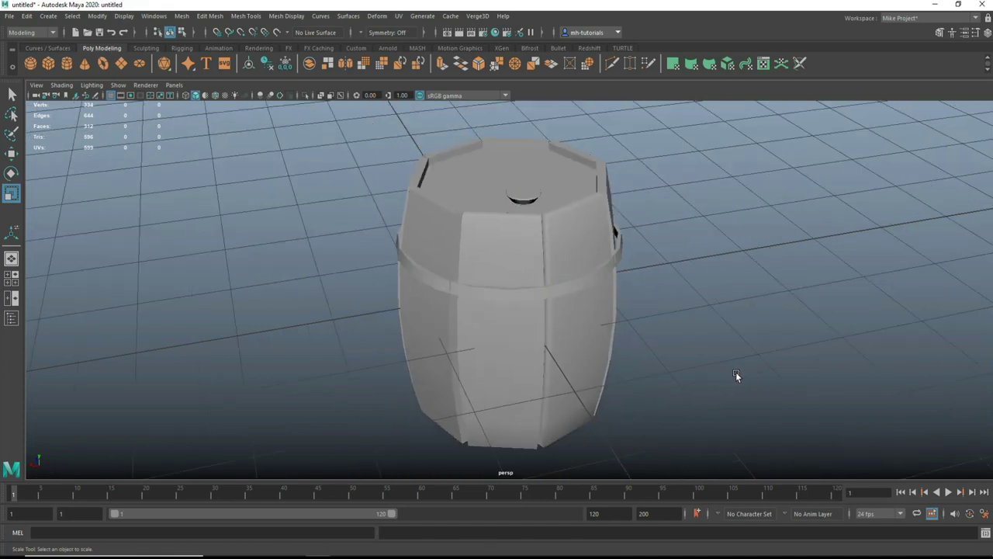
Duplicate the hoop band, rotate the copy and move it down to the barrel's lower body.
left_click_drag(724, 391, 694, 362, "alt")
scroll(569, 260, "up", 5)
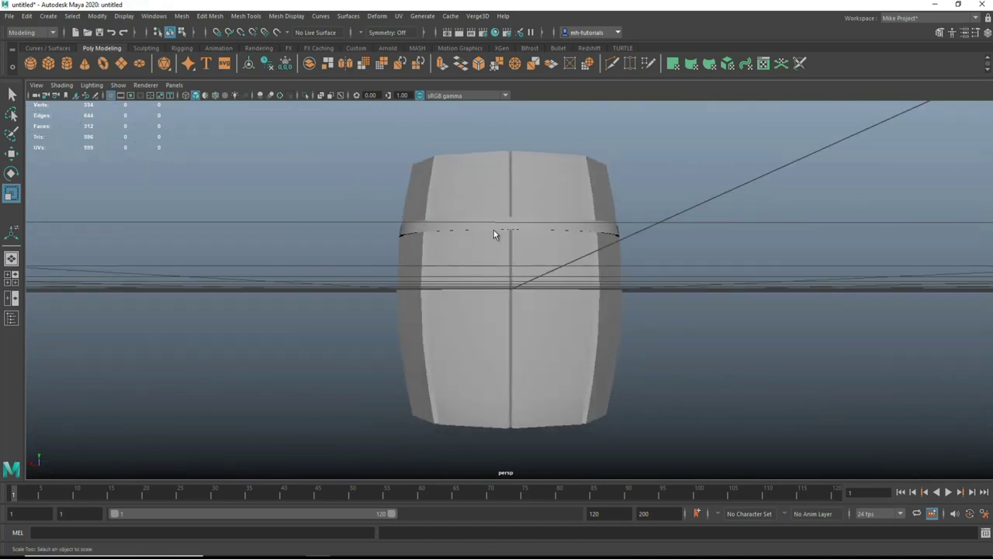
left_click(520, 226)
key("ctrl+d")
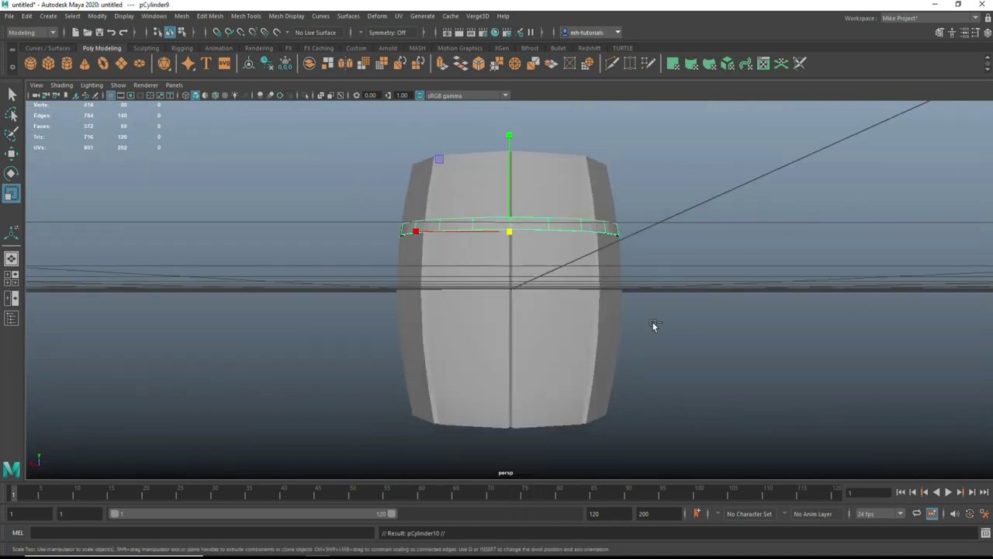
key("e")
mouse_move(567, 308)
left_mouse_down()
mouse_move(546, 322)
mouse_move(509, 321)
left_mouse_up()
key("w")
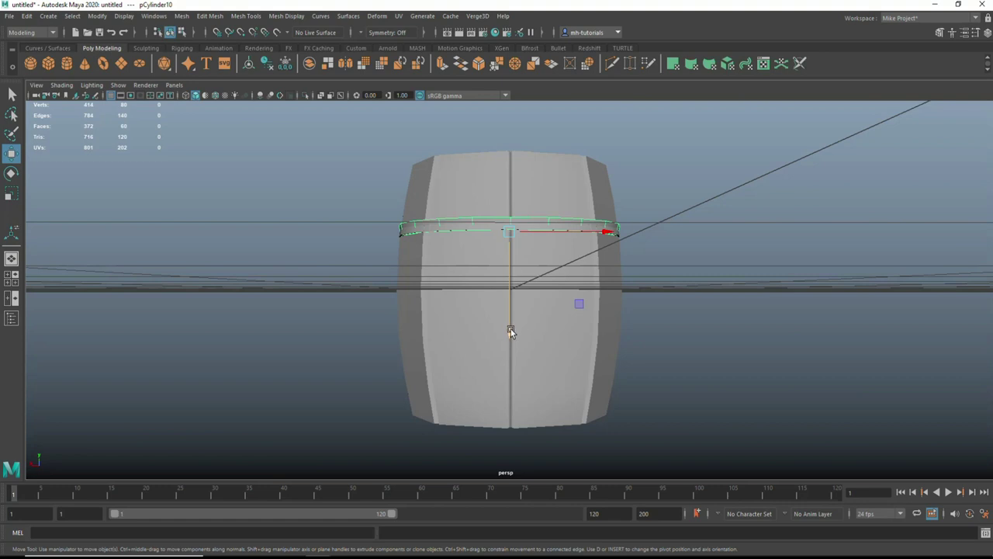
left_click_drag(511, 329, 510, 459)
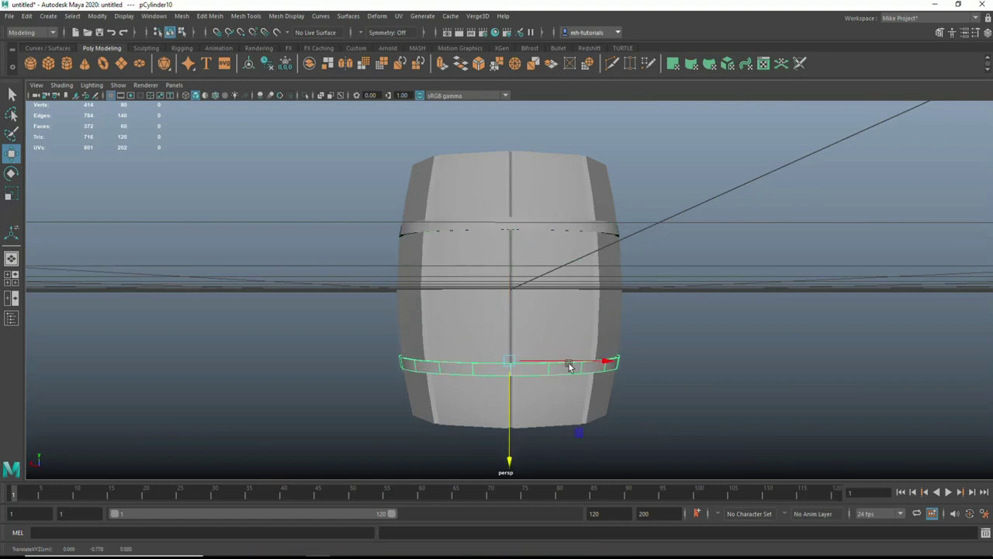
Select every barrel part and combine them into one mesh, pCylinder11.
left_click(572, 228)
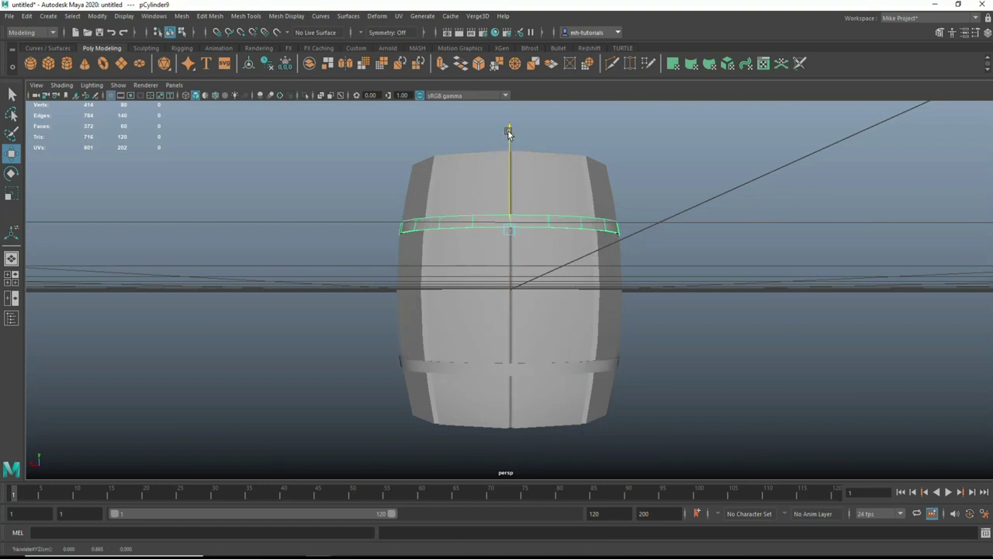
left_click(776, 318)
scroll(761, 326, "down", 4)
left_click_drag(365, 178, 526, 284)
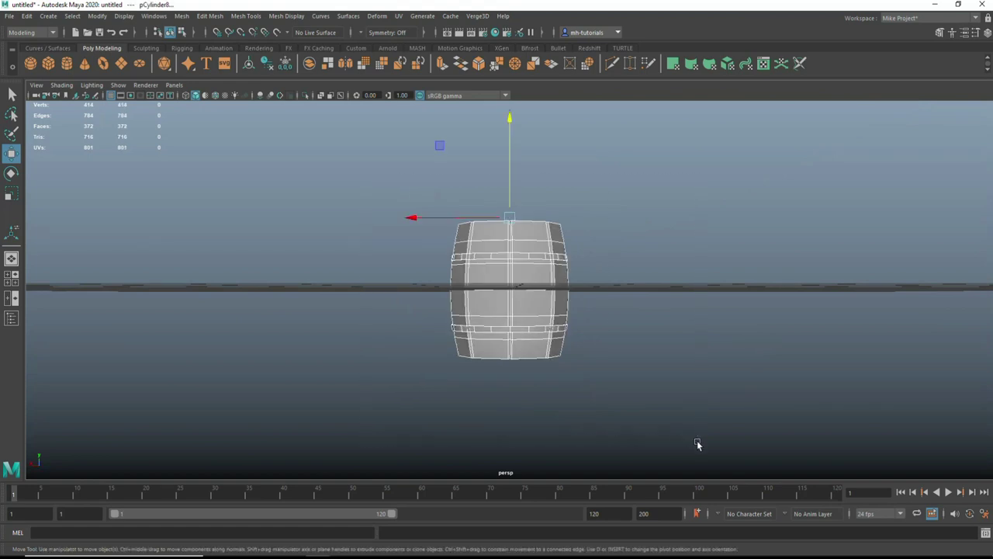
left_click(181, 15)
left_click(221, 57)
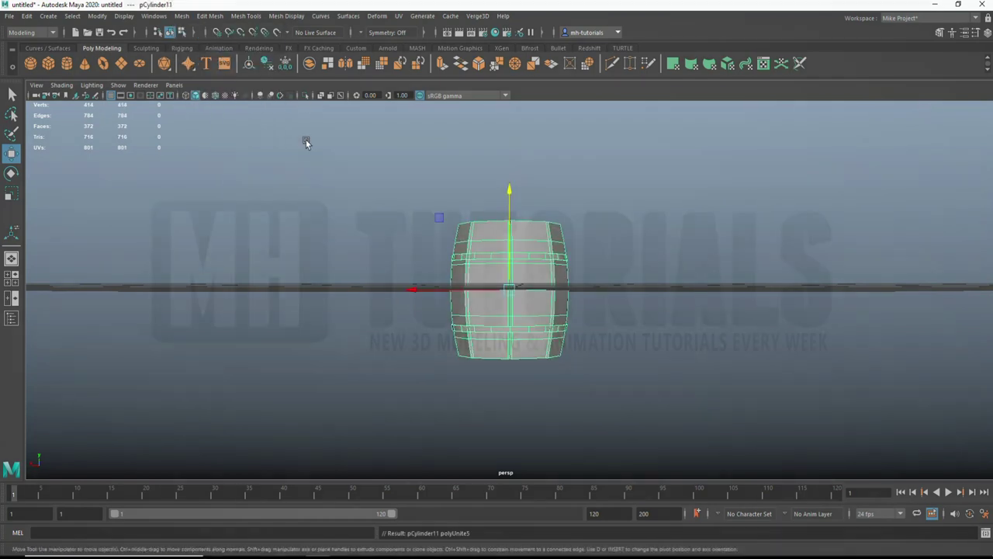